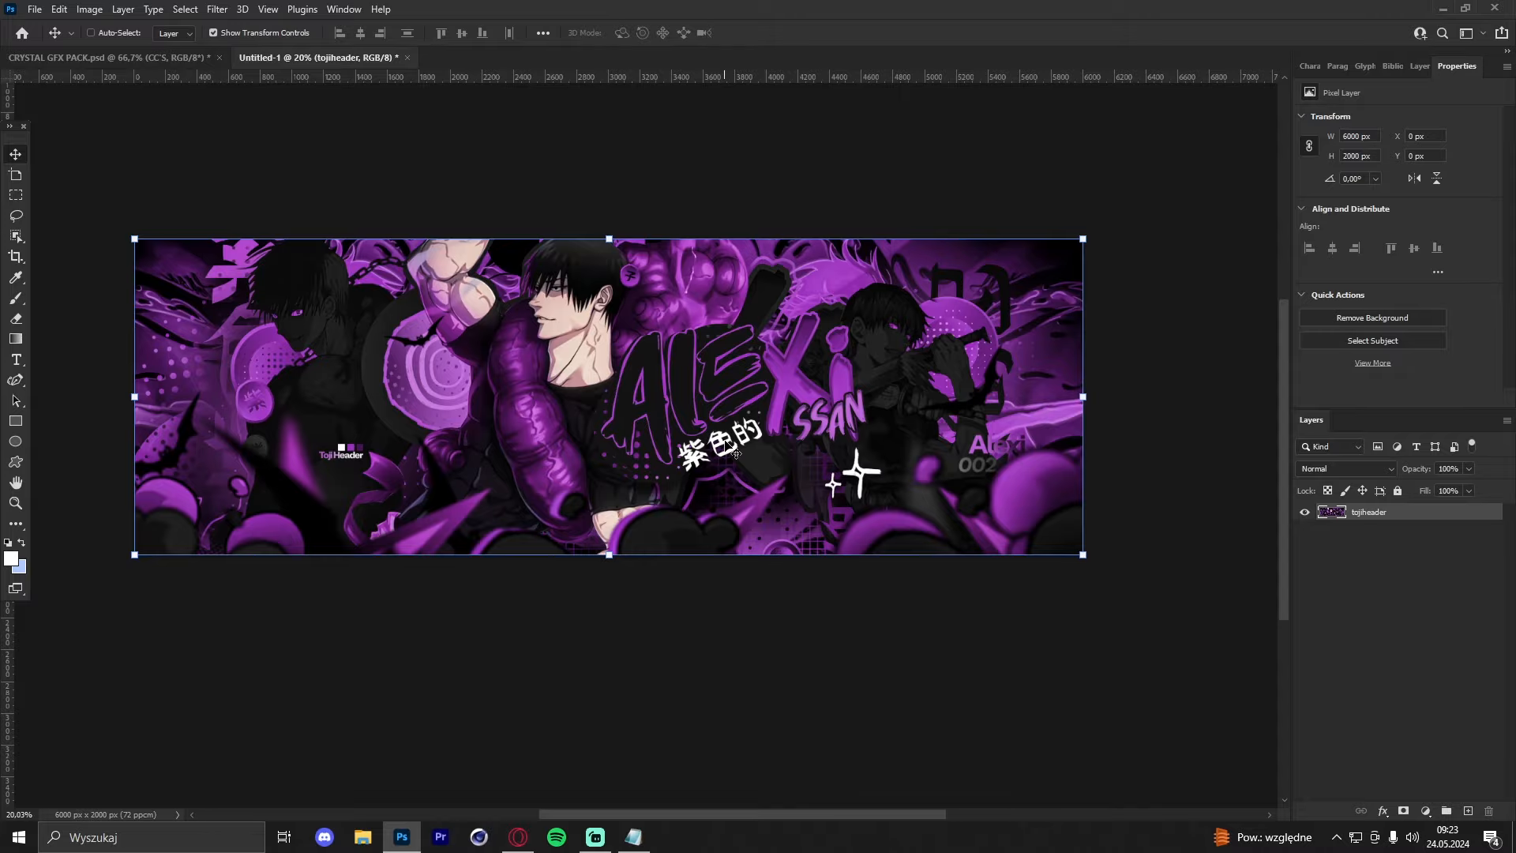
left_click(16, 502)
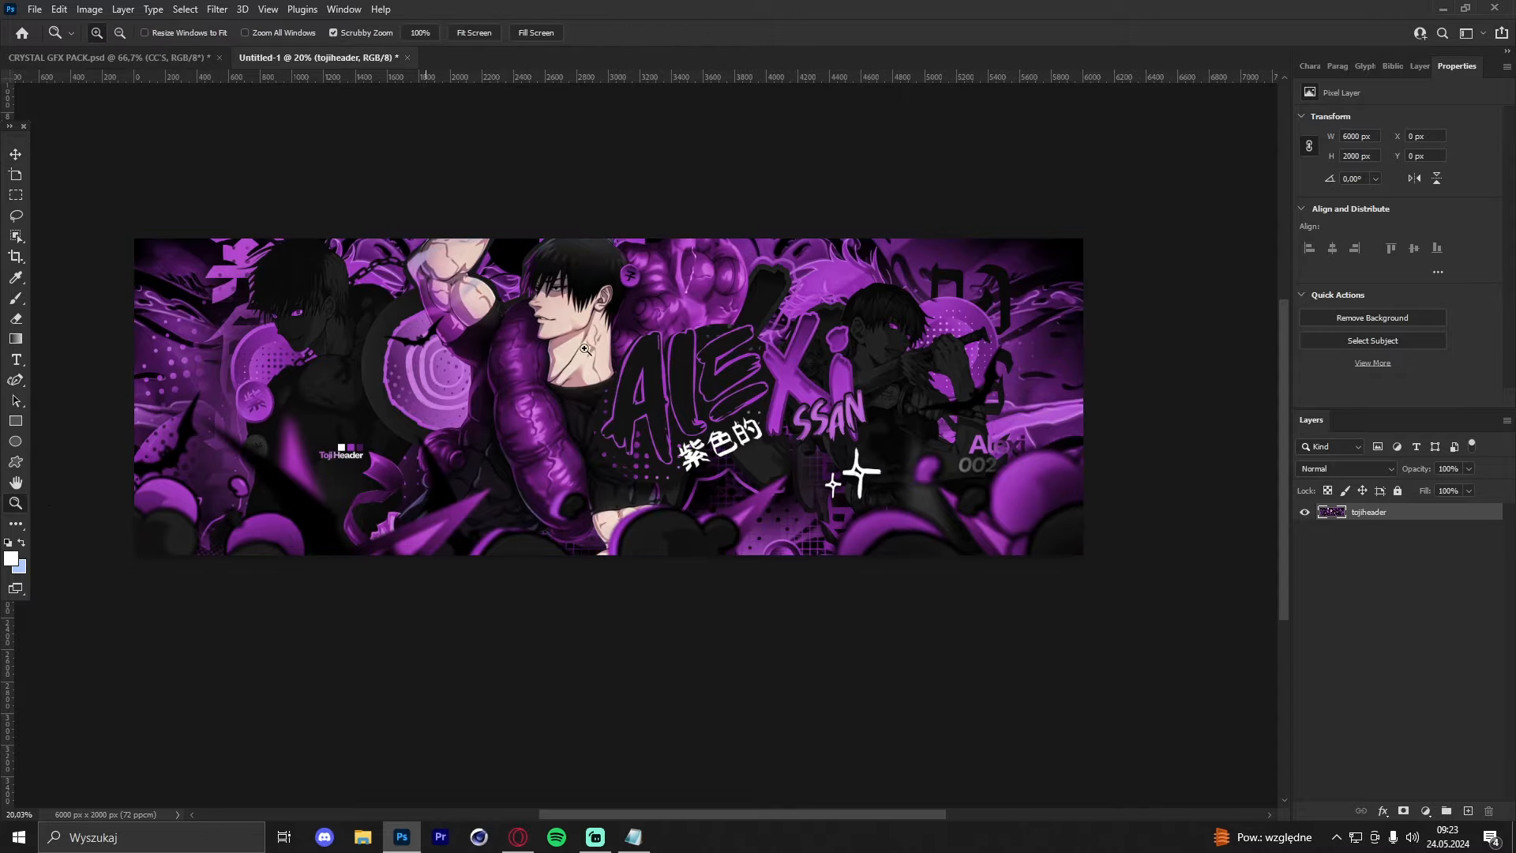
left_click_drag(631, 335, 528, 308)
left_click_drag(703, 312, 758, 287)
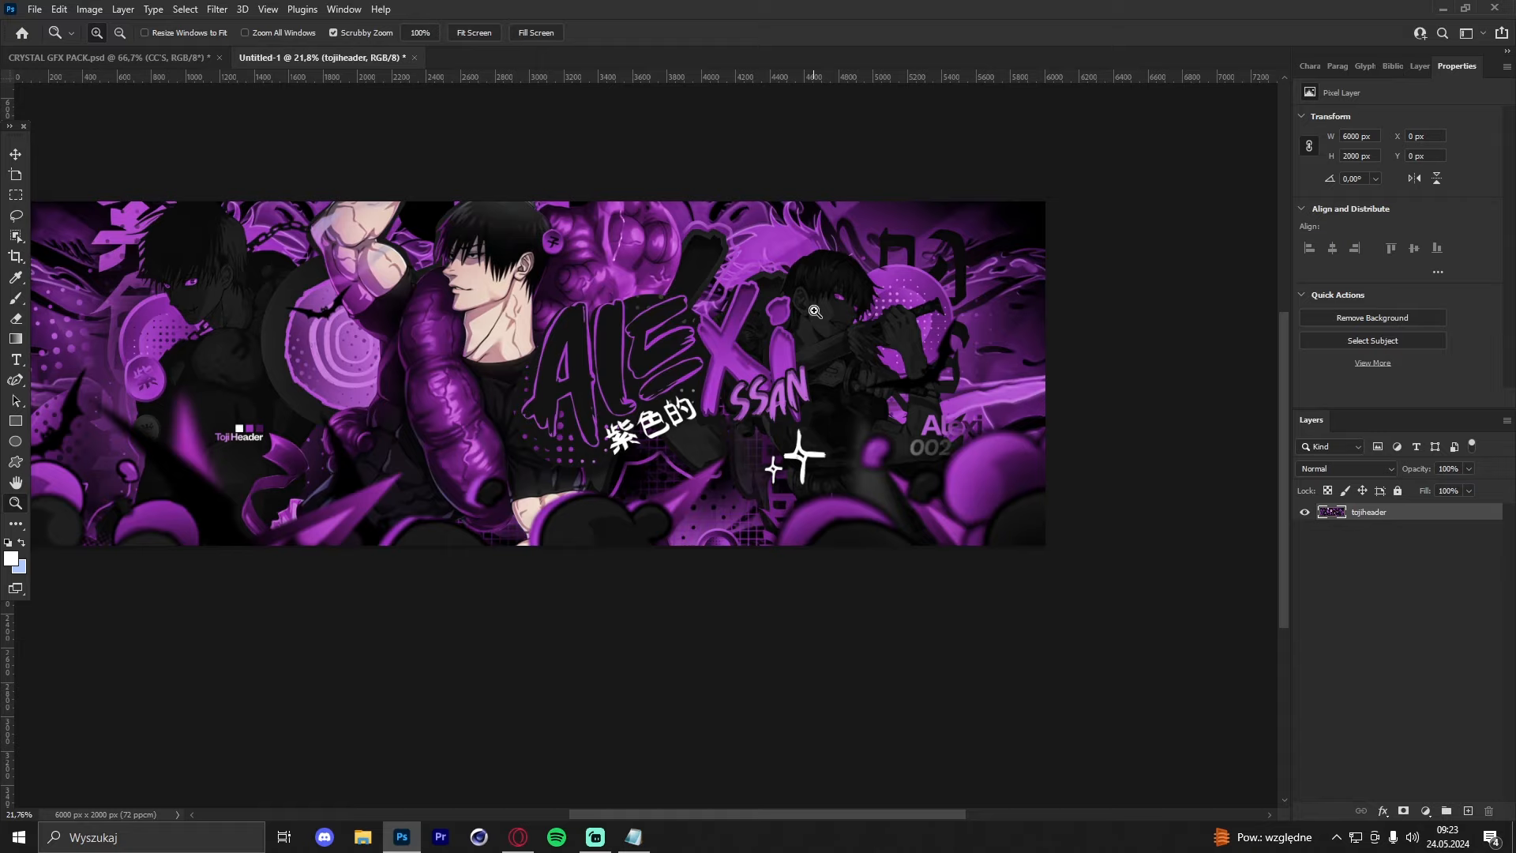
scroll(722, 289, "down", 1)
scroll(418, 251, "up", 1)
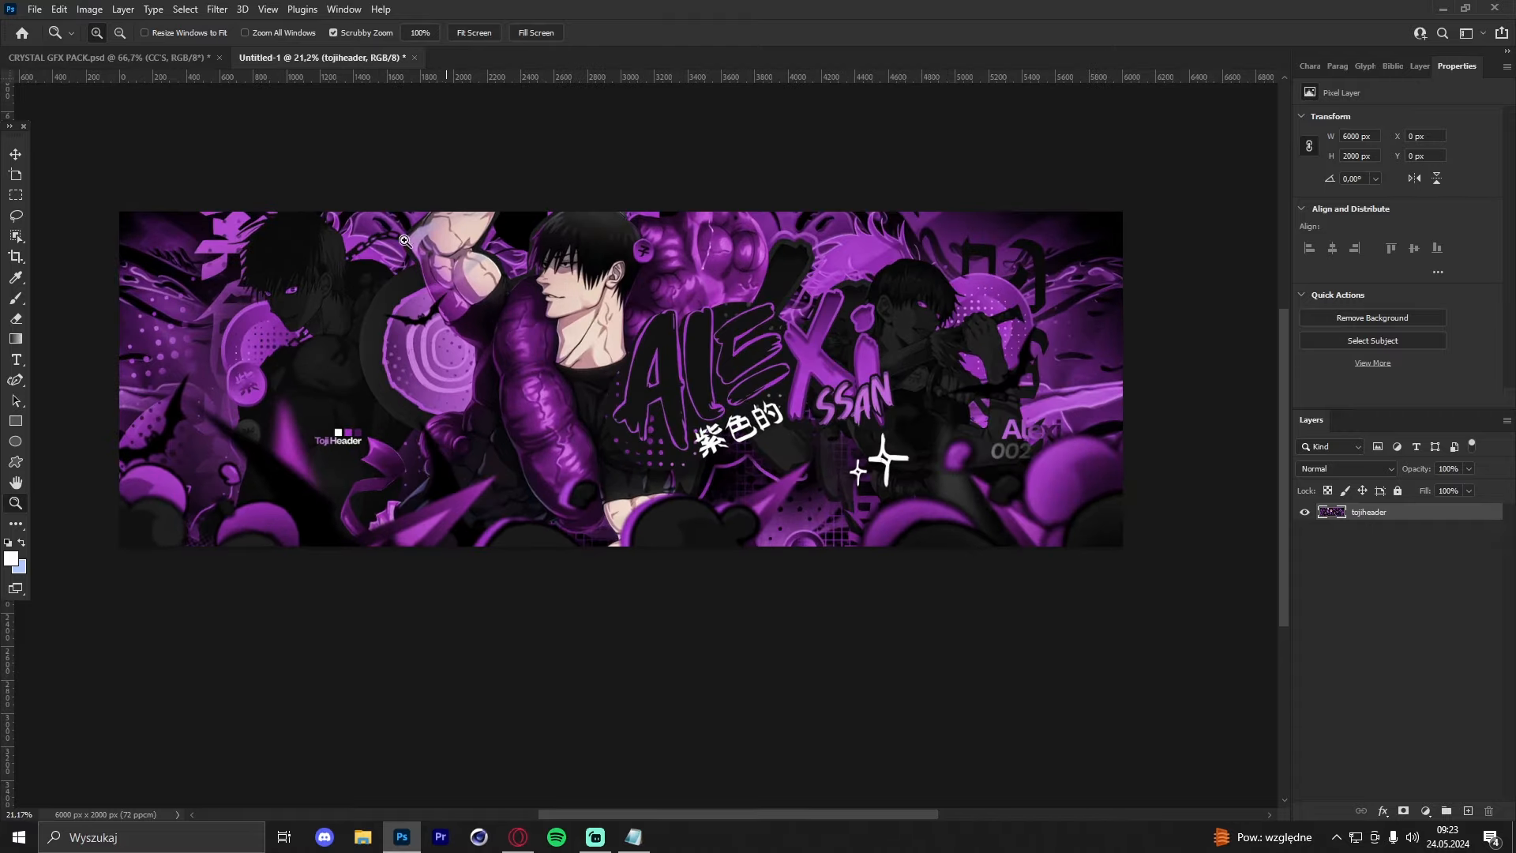
Step: Expand the CC'S group in CRYSTAL GFX PACK.psd and preview its contents, leaving the group hidden
left_click(116, 59)
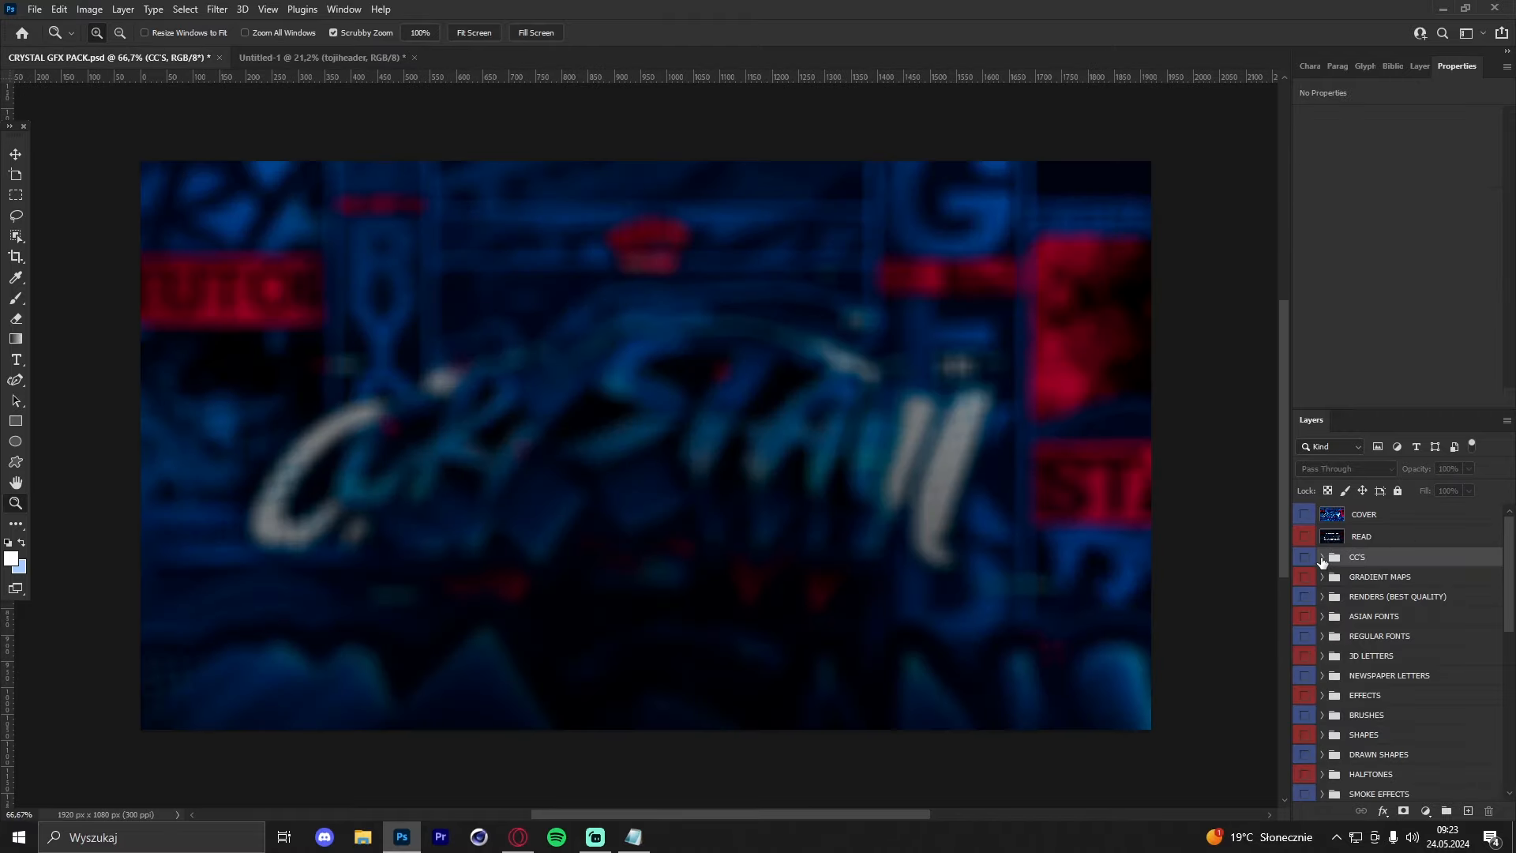
left_click(1321, 557)
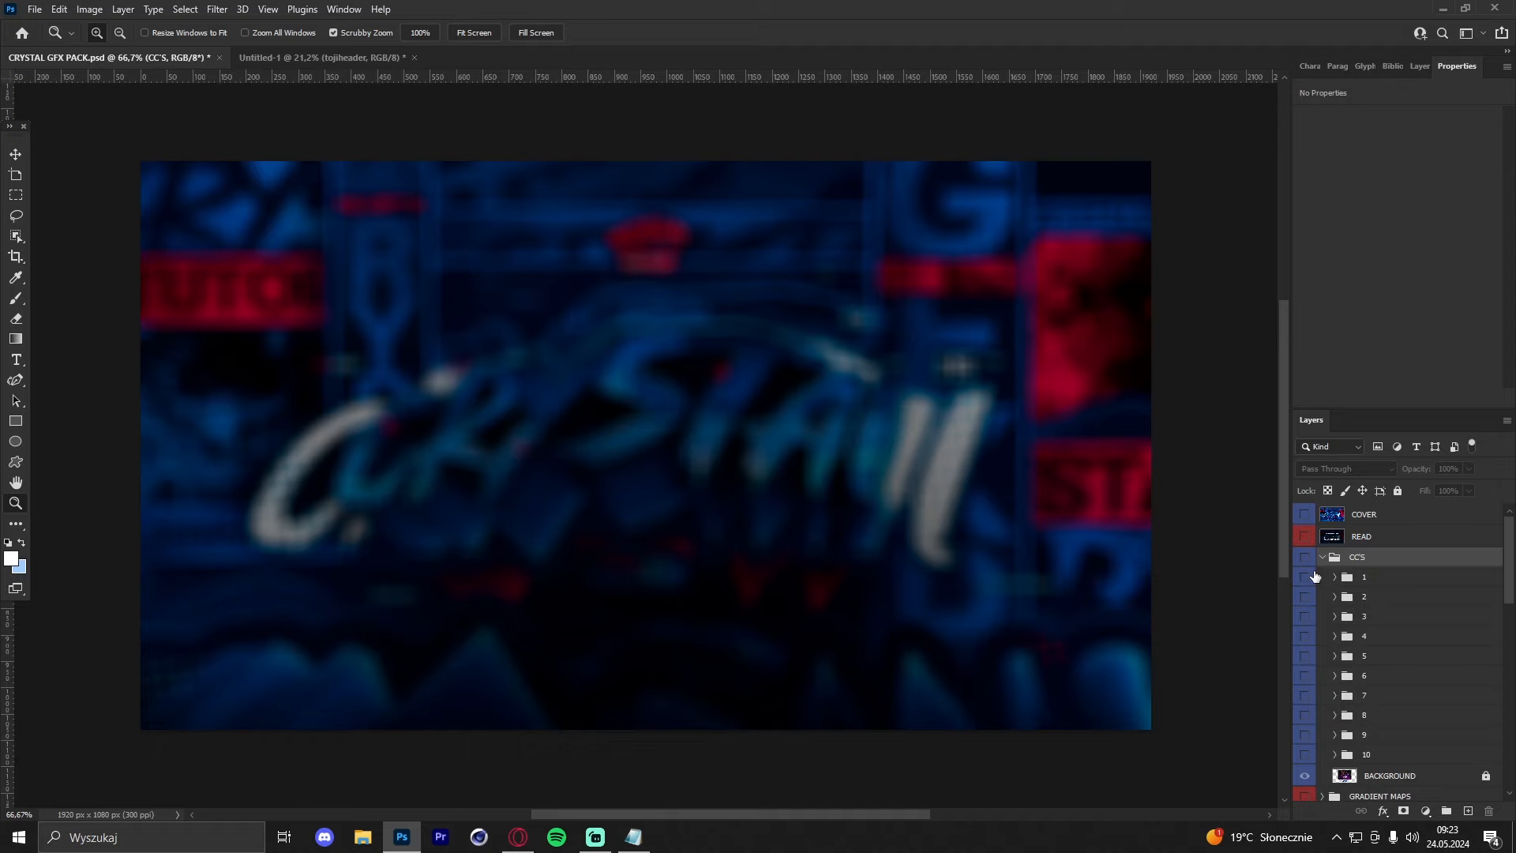
left_click(1305, 557)
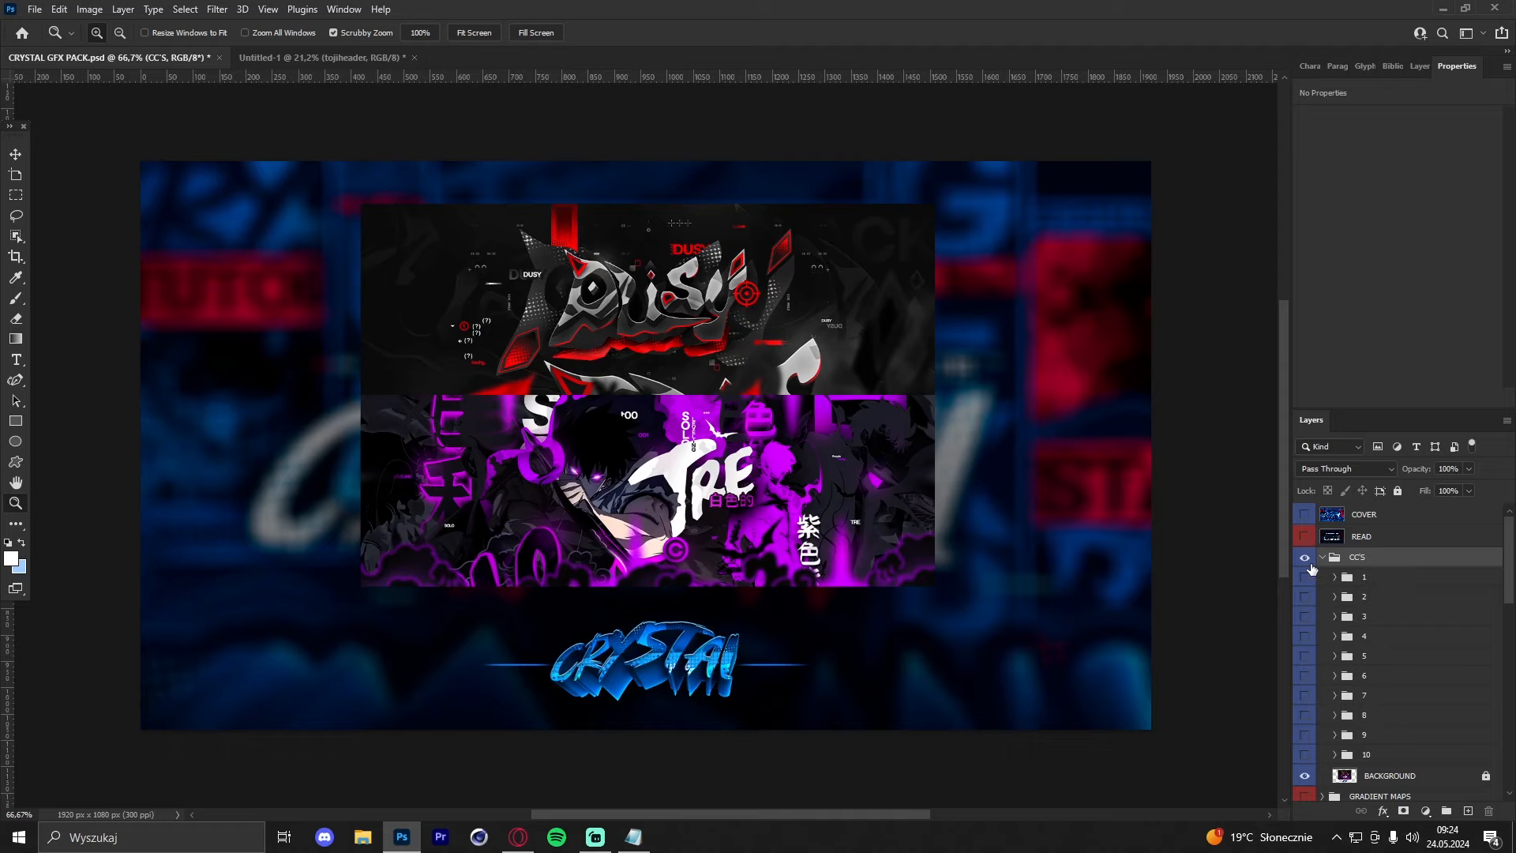
left_click(1307, 560)
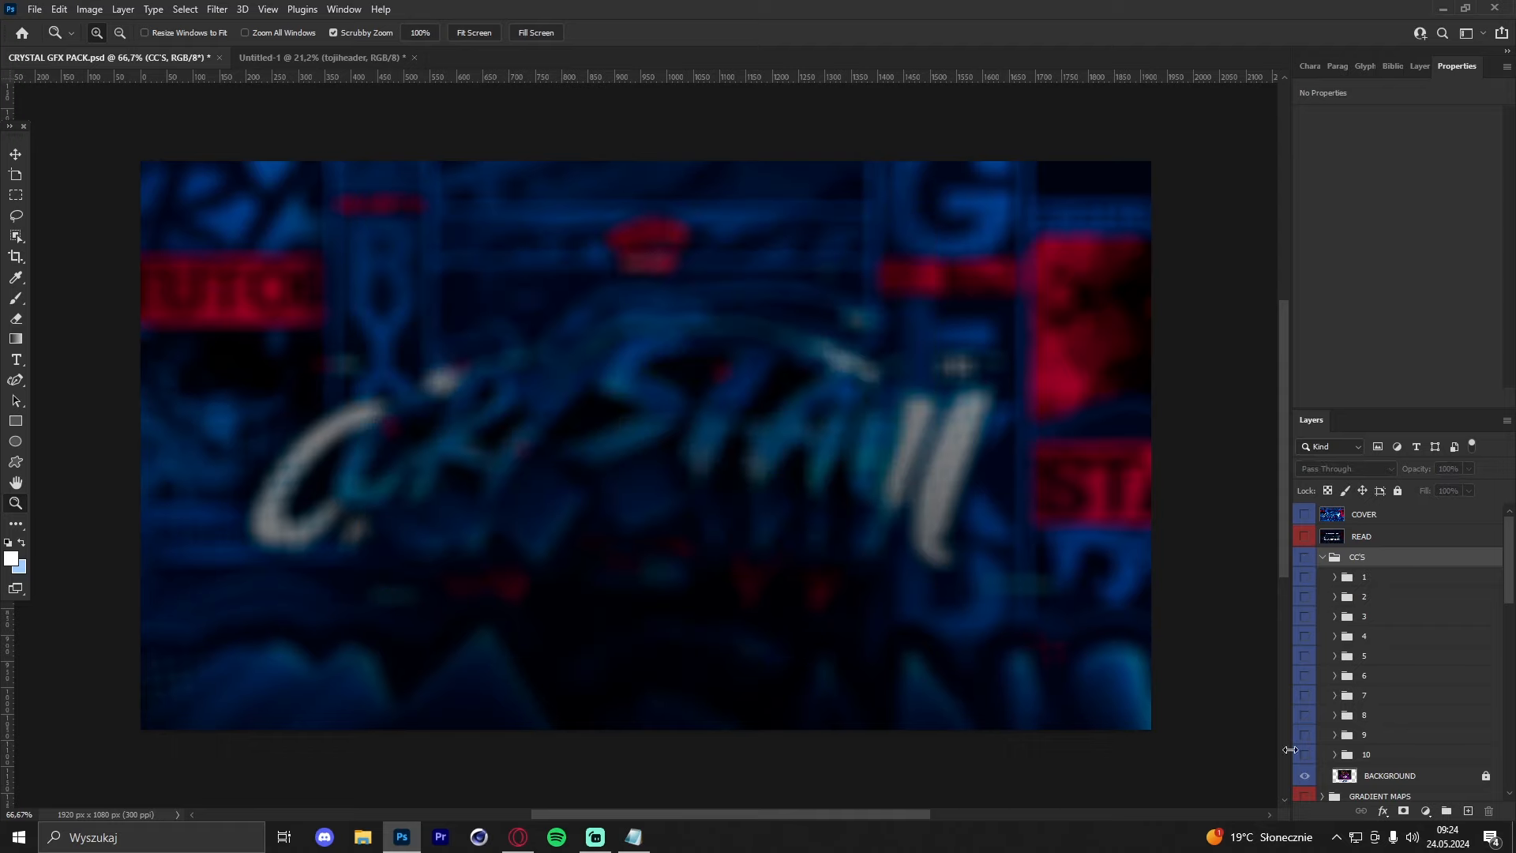
Step: Hide the BACKGROUND layer inside CC'S, show the group, and copy it into Untitled-1 above the tojiheader layer
left_click(1304, 775)
left_click(1304, 776)
left_click(1323, 557)
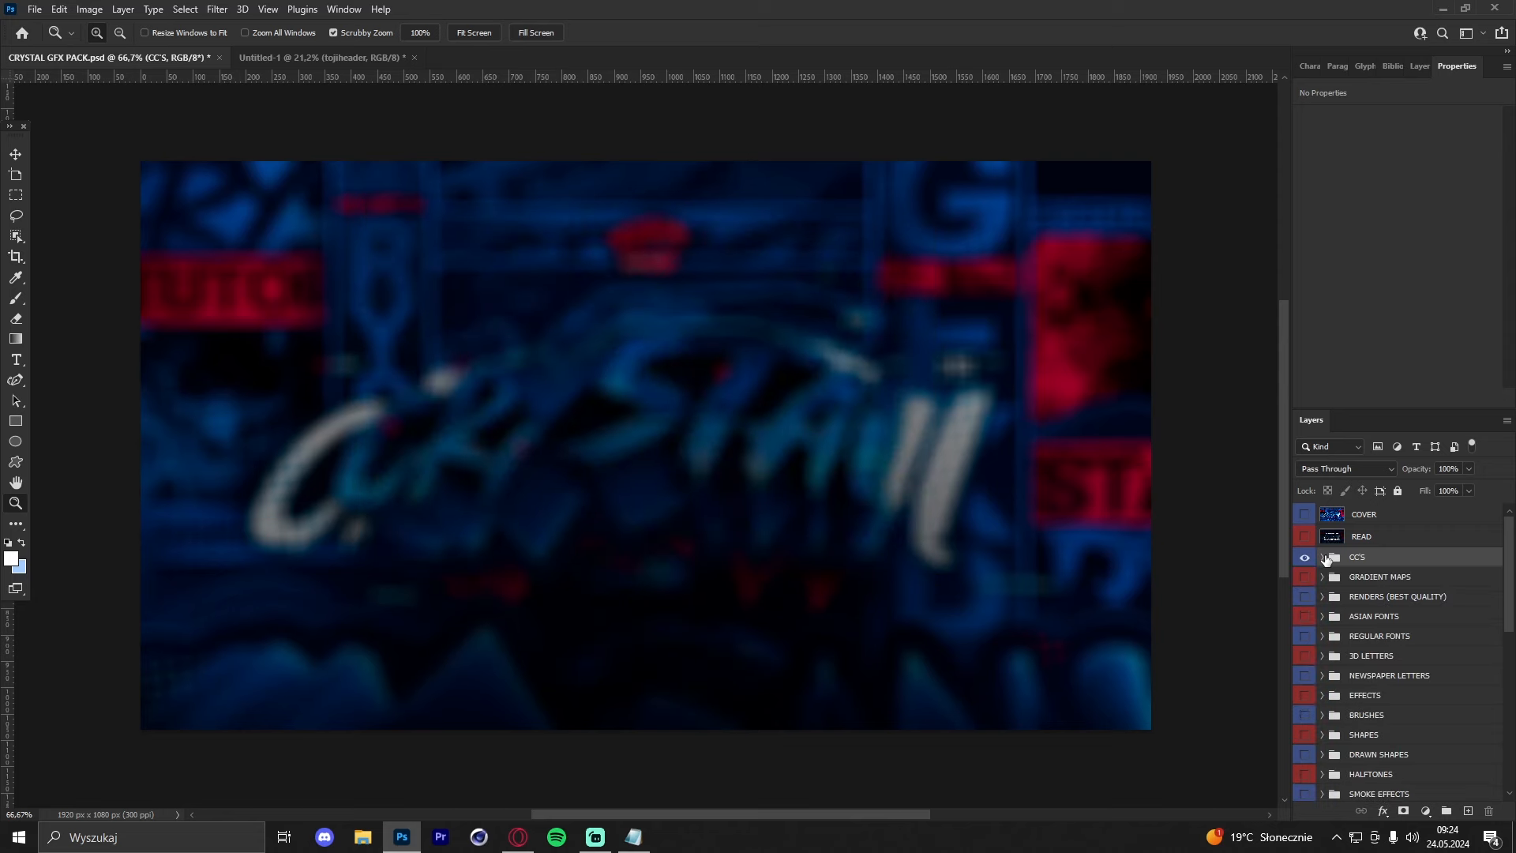
left_click_drag(304, 196, 620, 379)
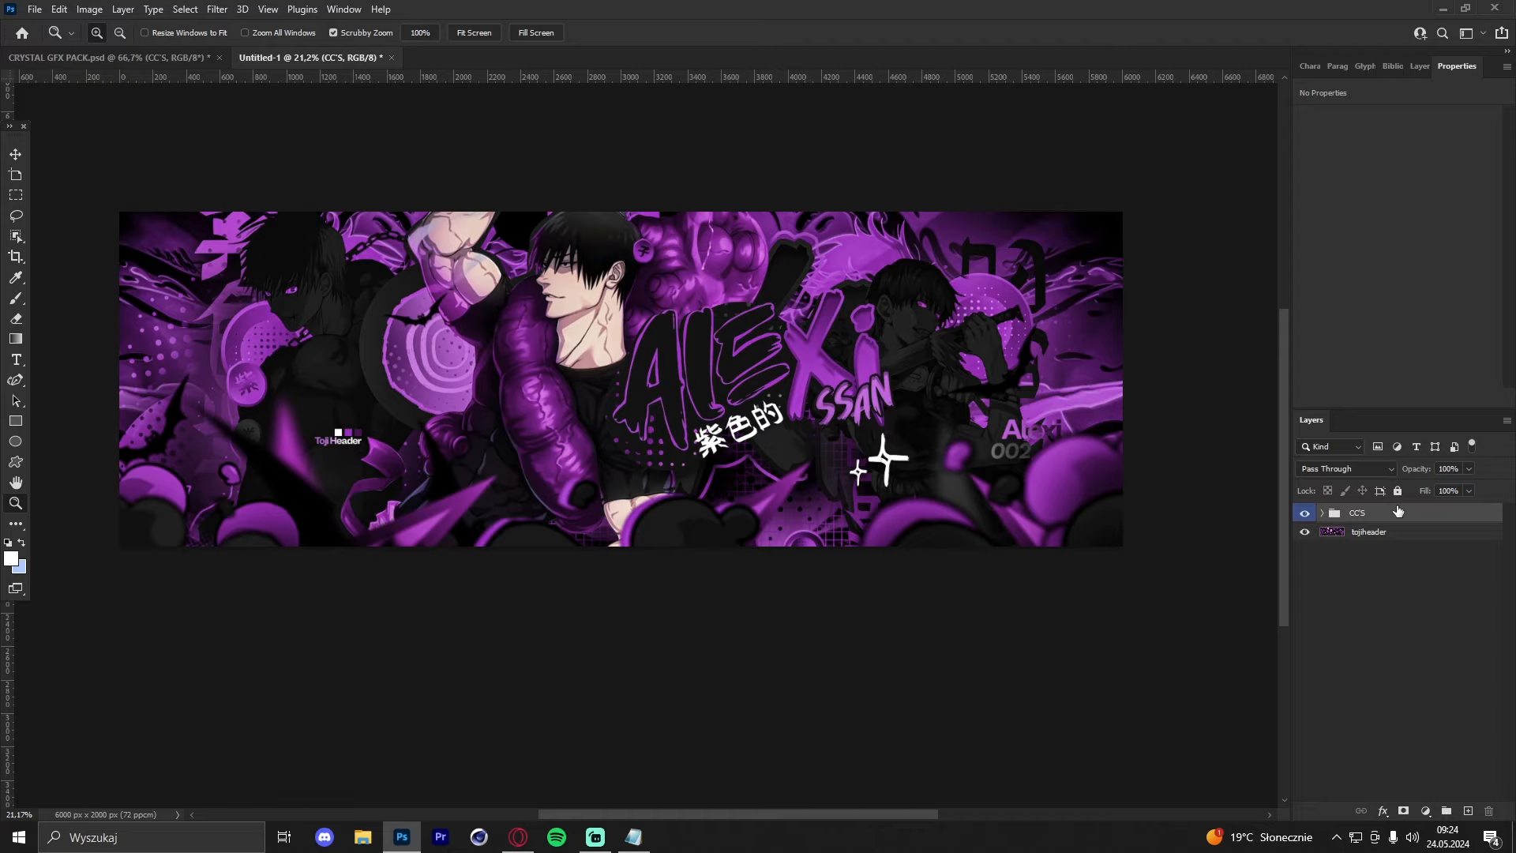
Step: Expand the copied CC'S group and compare the header with color correction 1 on and off
left_click(1328, 515)
left_click(1305, 534)
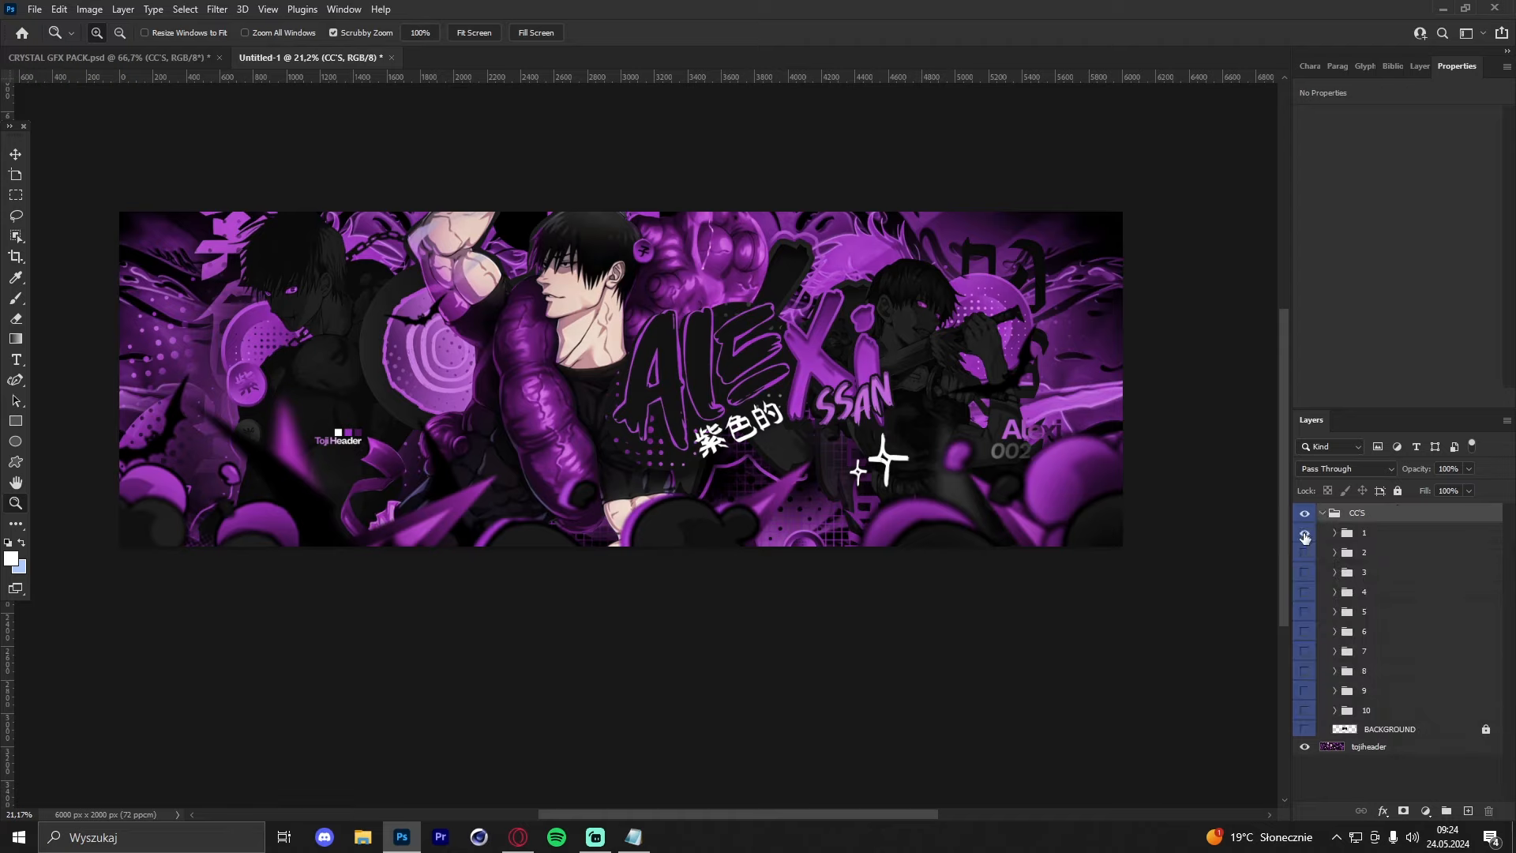
scroll(744, 334, "up", 5)
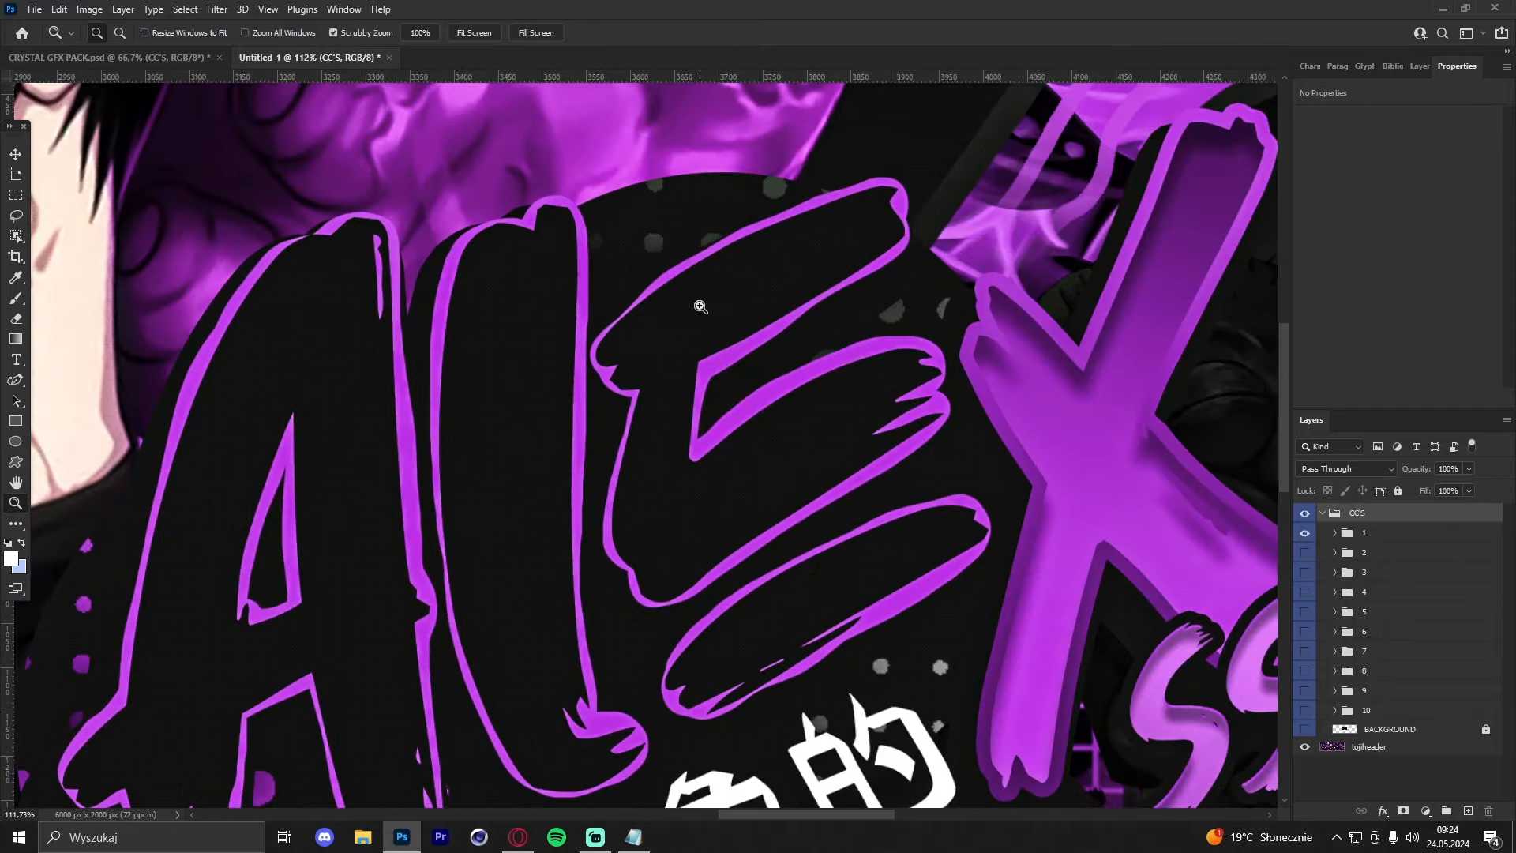
scroll(699, 305, "down", 8)
scroll(698, 306, "up", 5)
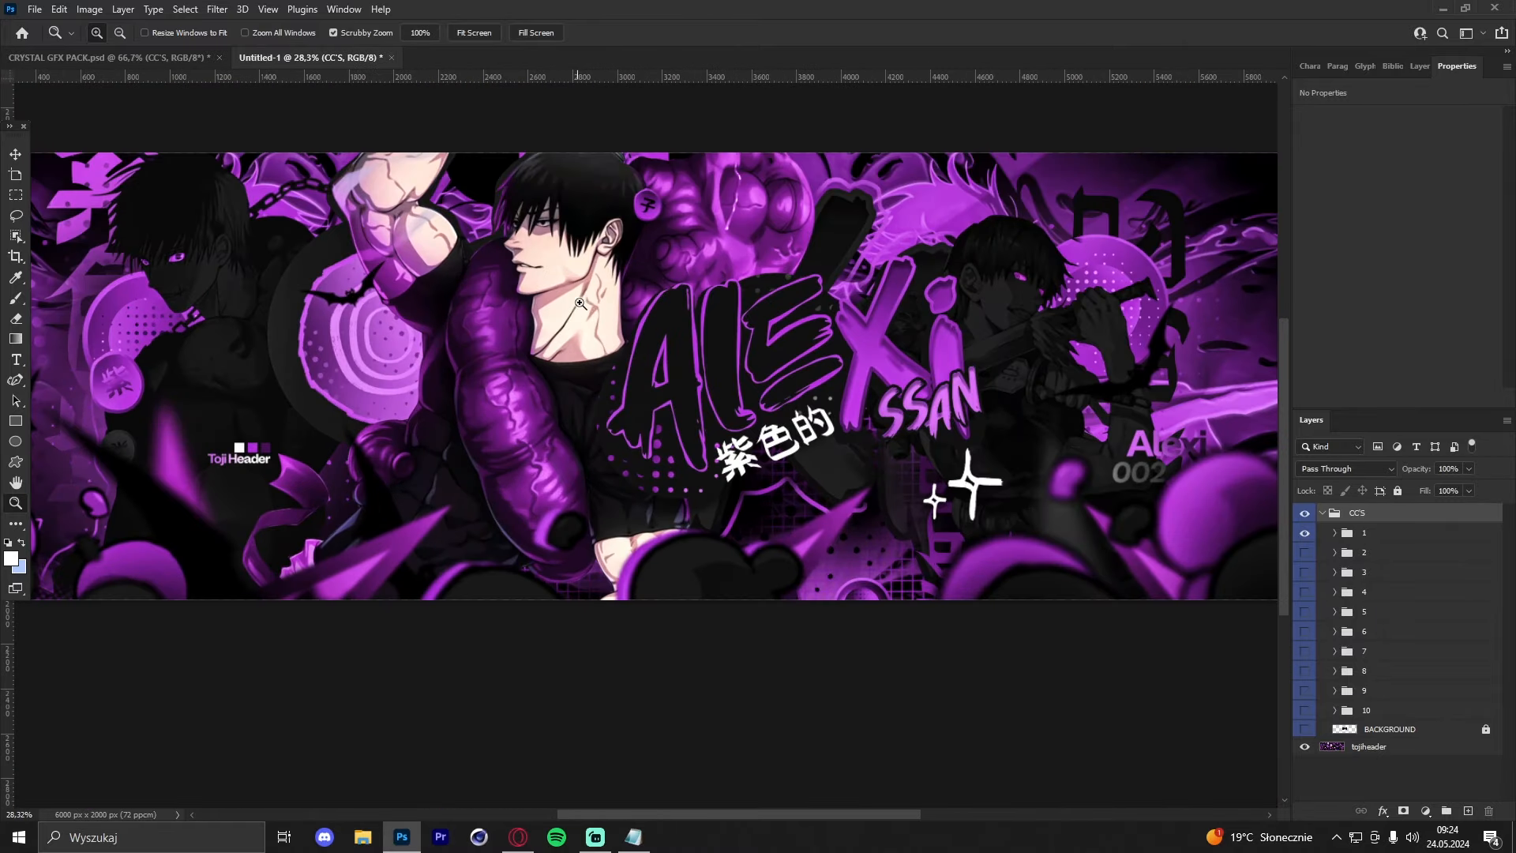
left_click(1305, 534)
scroll(712, 312, "up", 3)
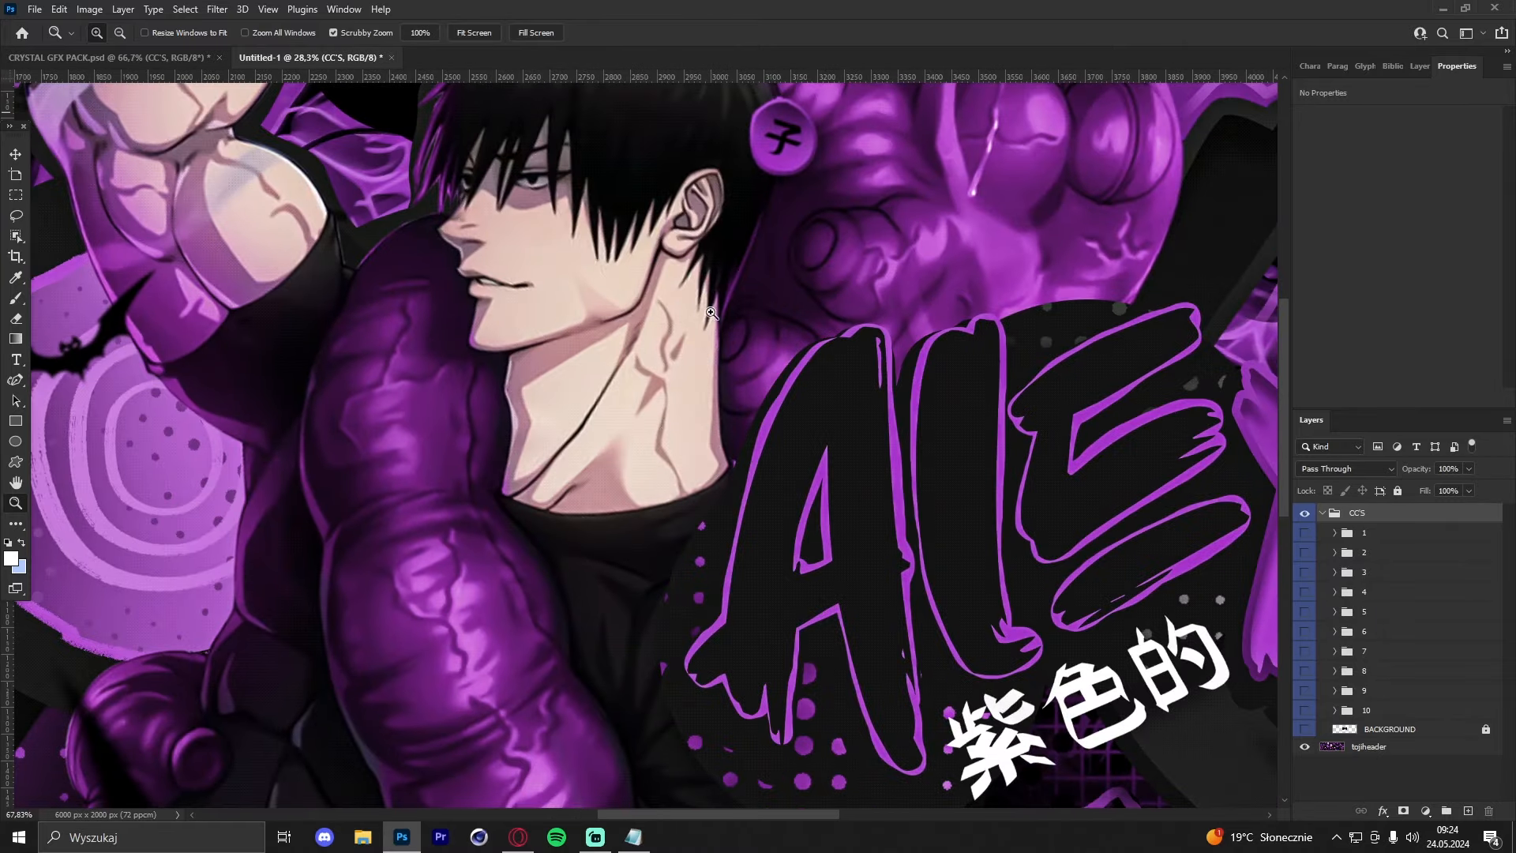
scroll(640, 318, "down", 7)
scroll(615, 322, "up", 3)
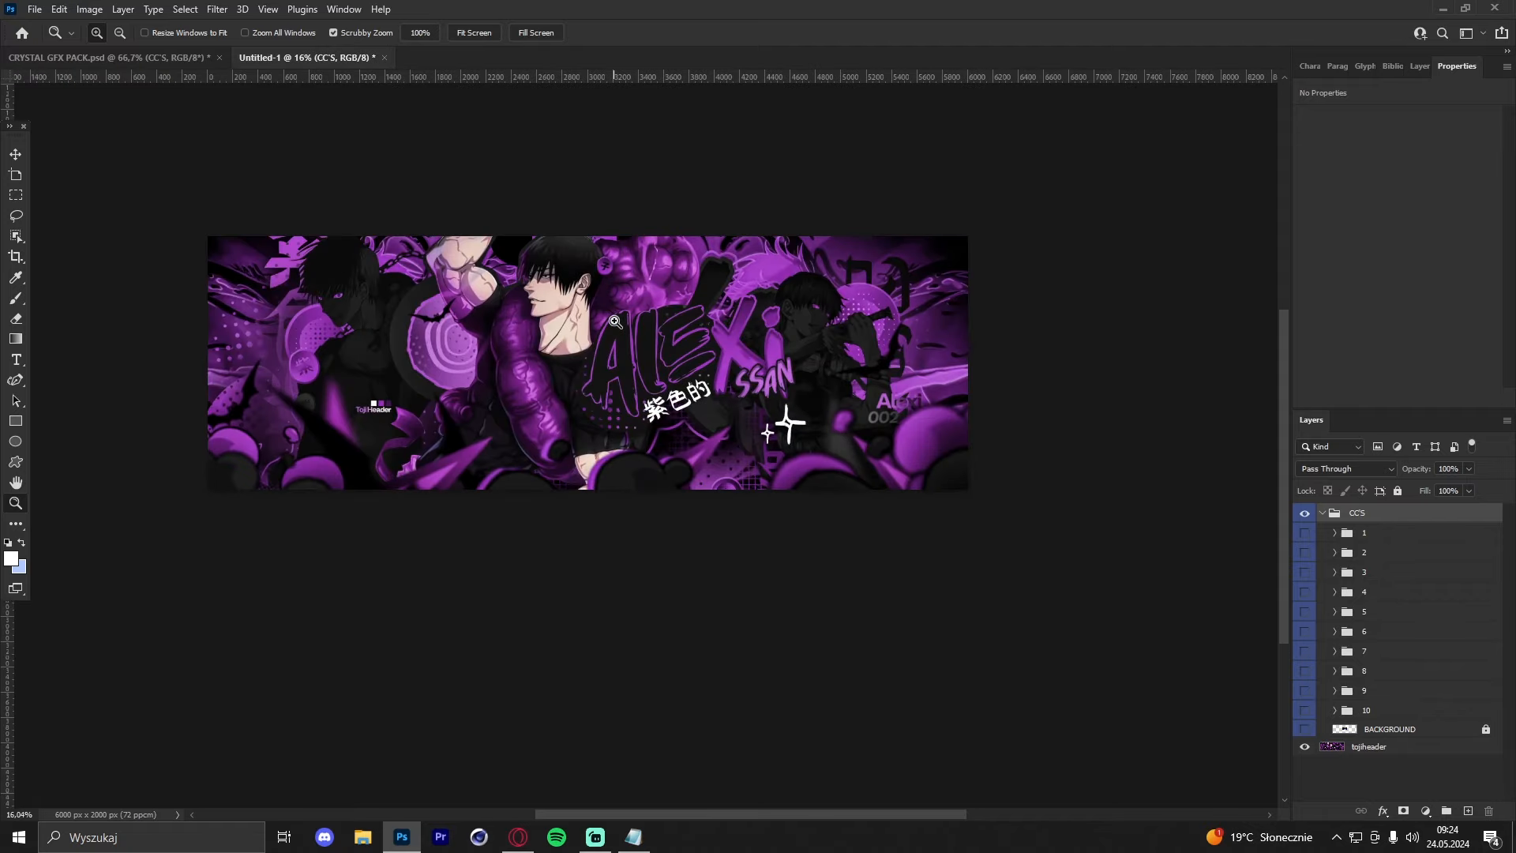
scroll(615, 321, "up", 1)
left_click(1303, 534)
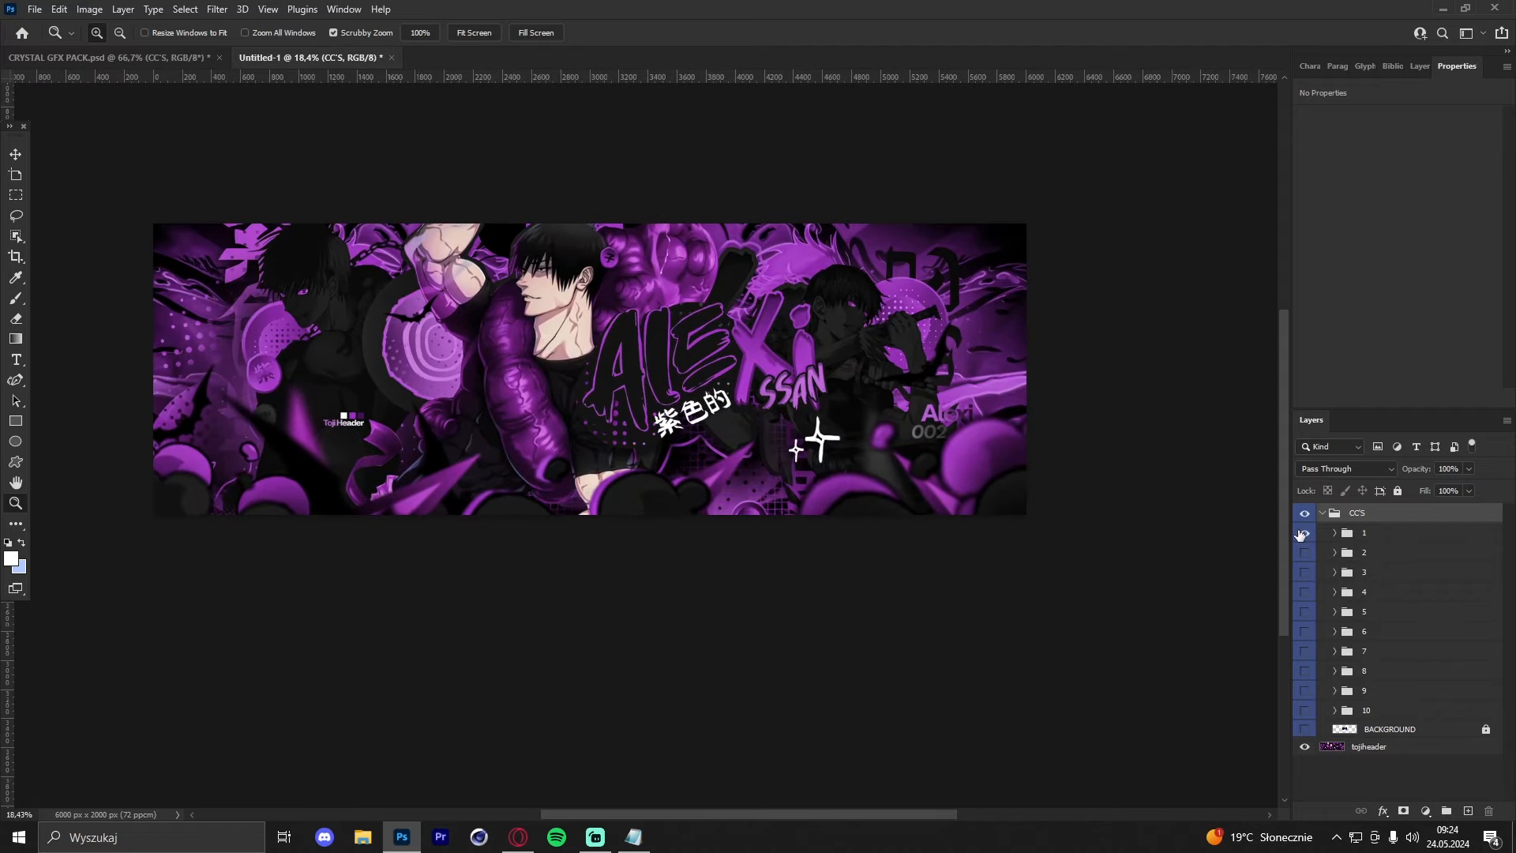
left_click(1303, 534)
Step: Preview color corrections 2, 3, 4, 10 and 9 on the header one at a time
left_click(1305, 553)
left_click(1305, 553)
left_click(1305, 573)
left_click(1306, 574)
left_click(1306, 593)
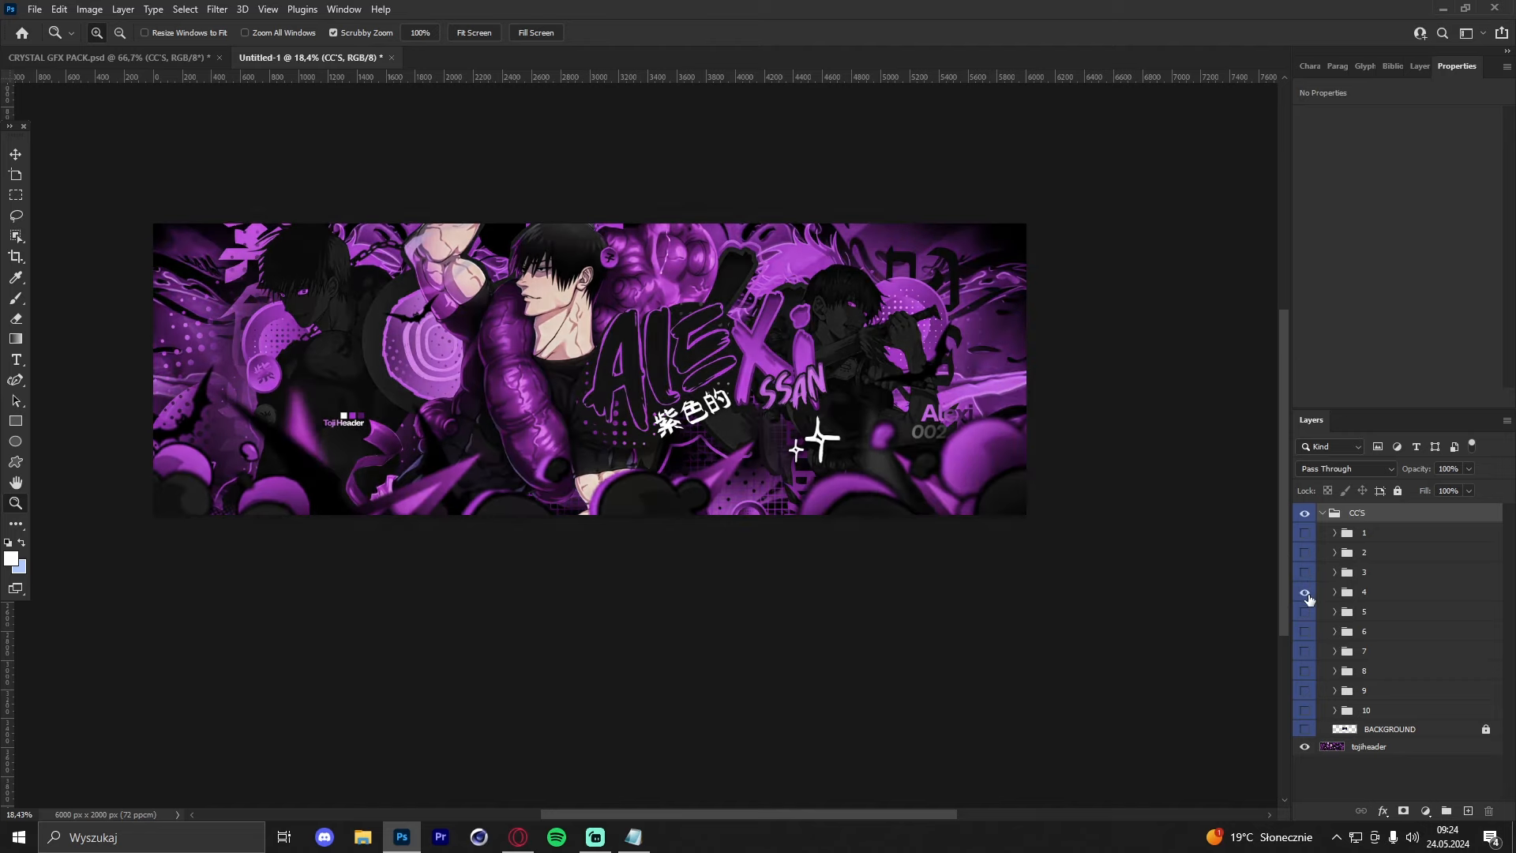
left_click(1305, 593)
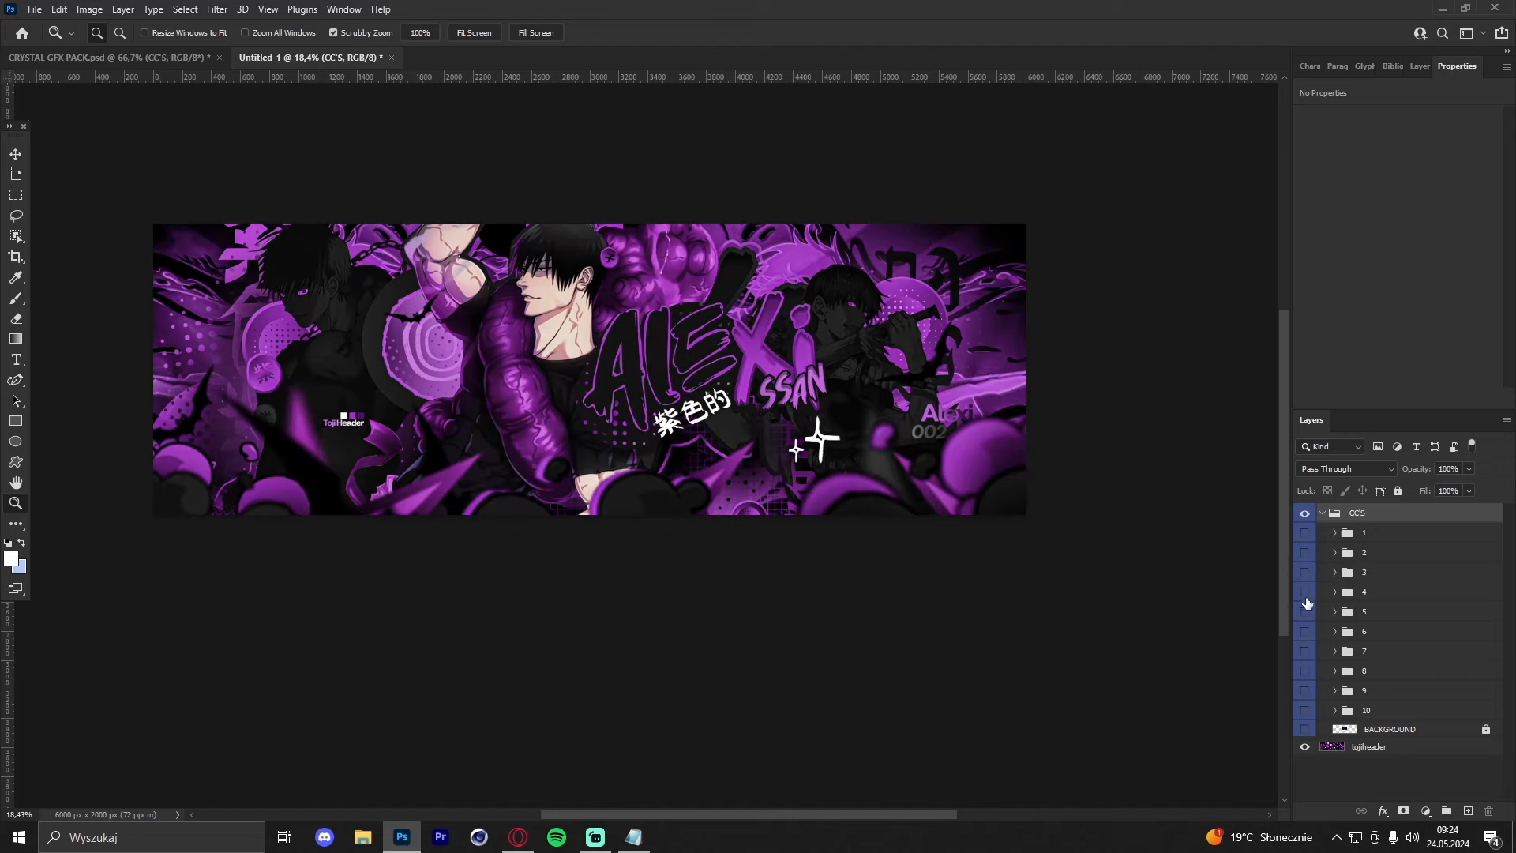
left_click(1305, 715)
left_click(1306, 692)
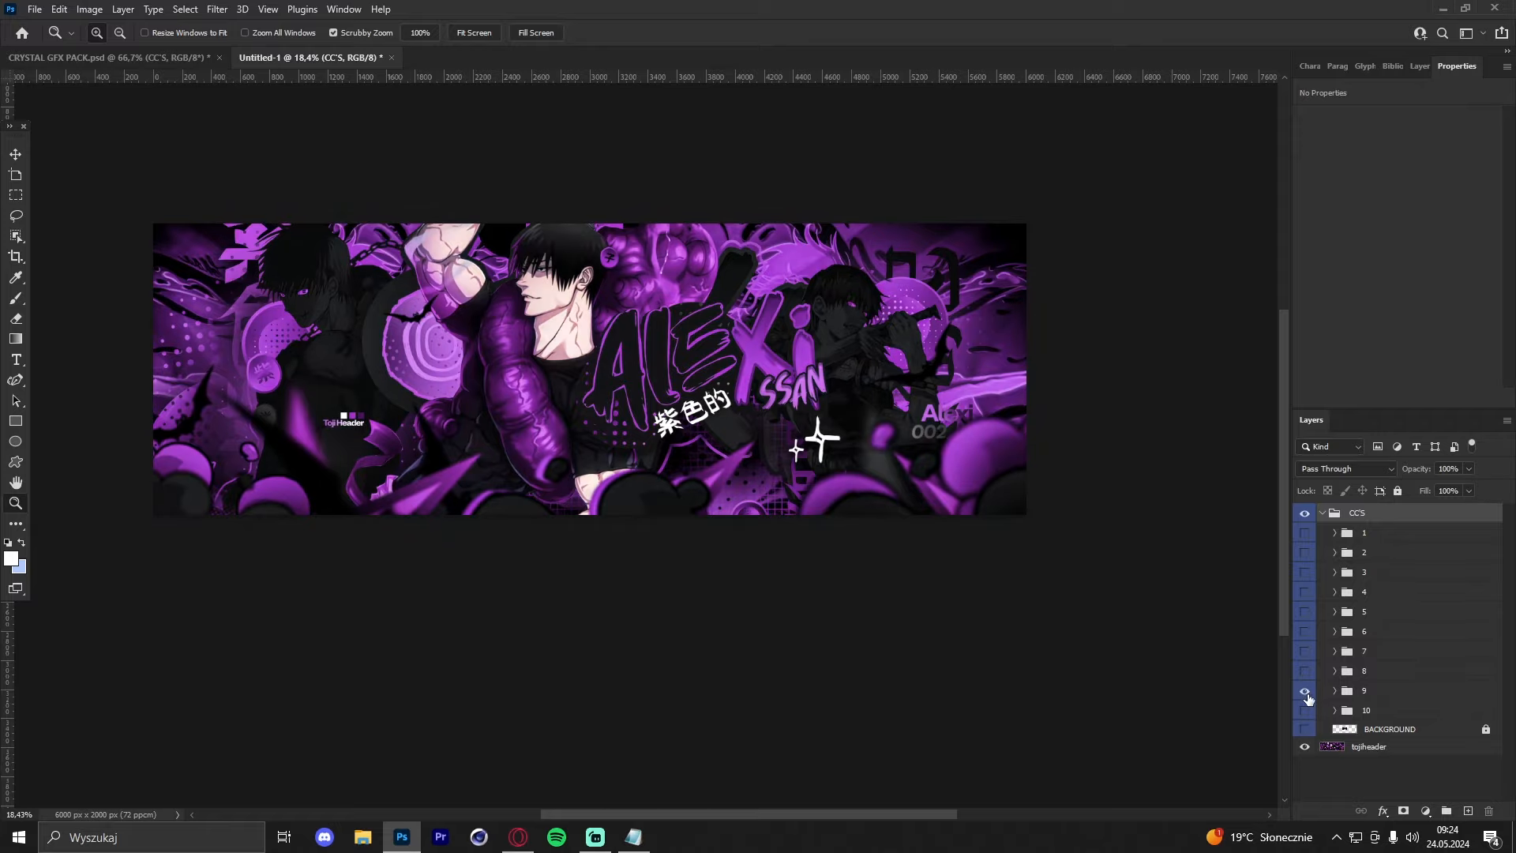
left_click(1305, 692)
Step: Turn on color correction 8 and inspect the header at different magnifications
left_click(1305, 673)
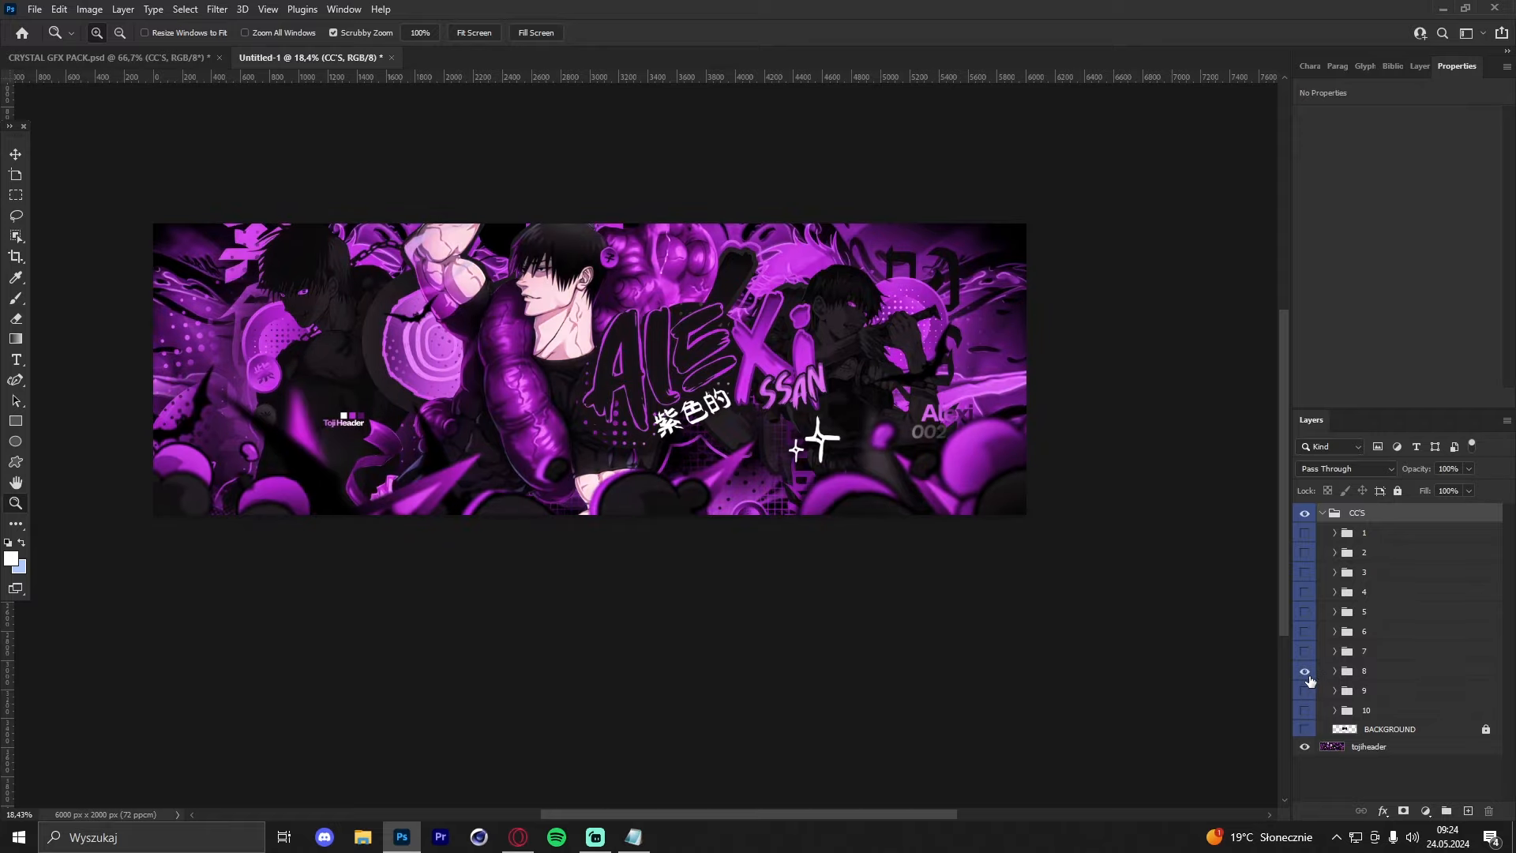
left_click_drag(562, 318, 702, 316)
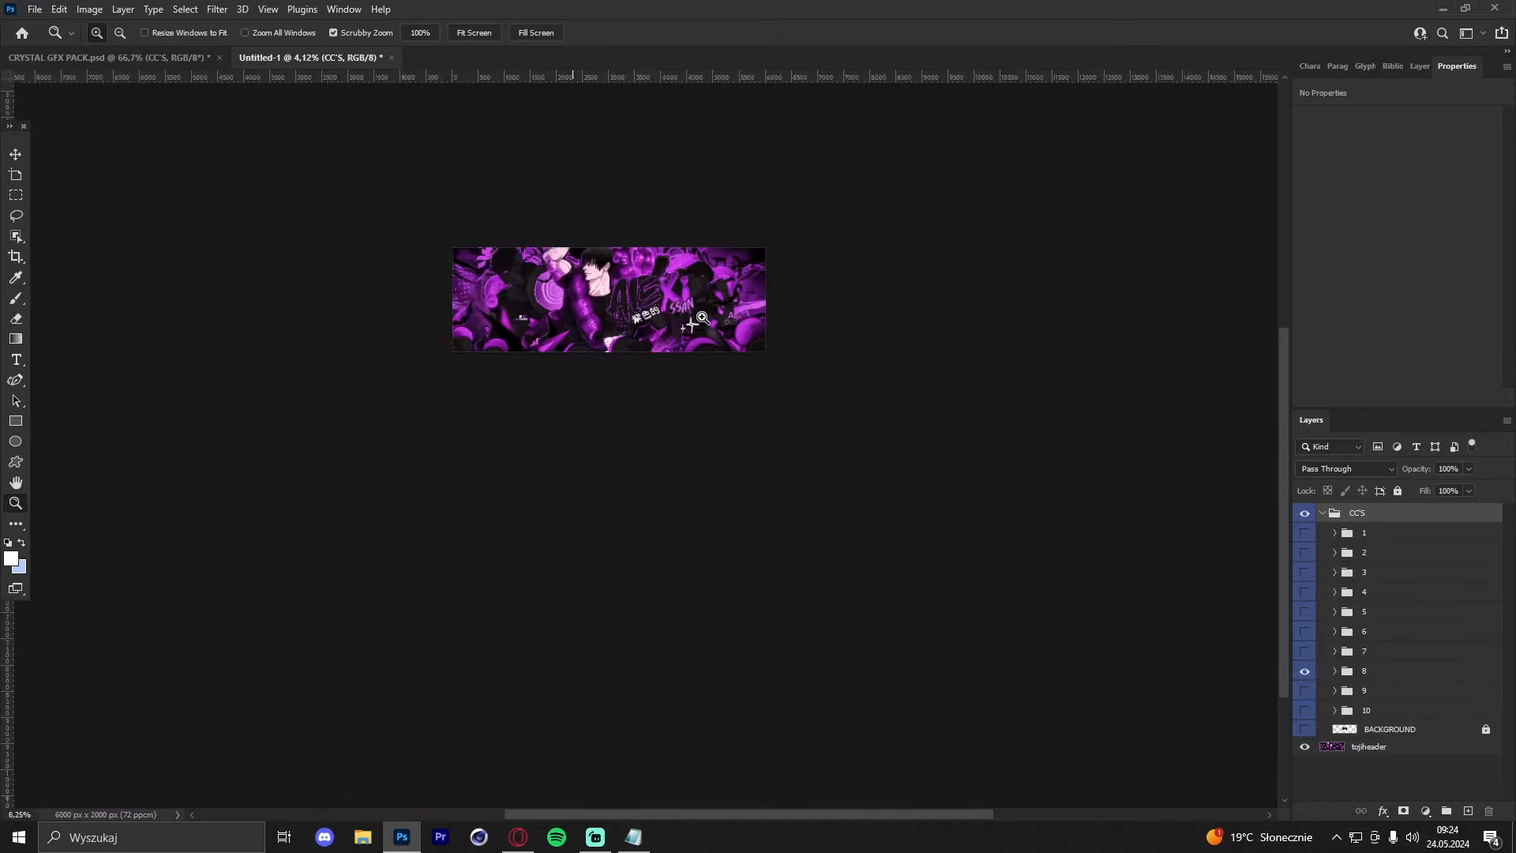
scroll(701, 317, "up", 6)
scroll(710, 315, "down", 5)
scroll(741, 270, "up", 5)
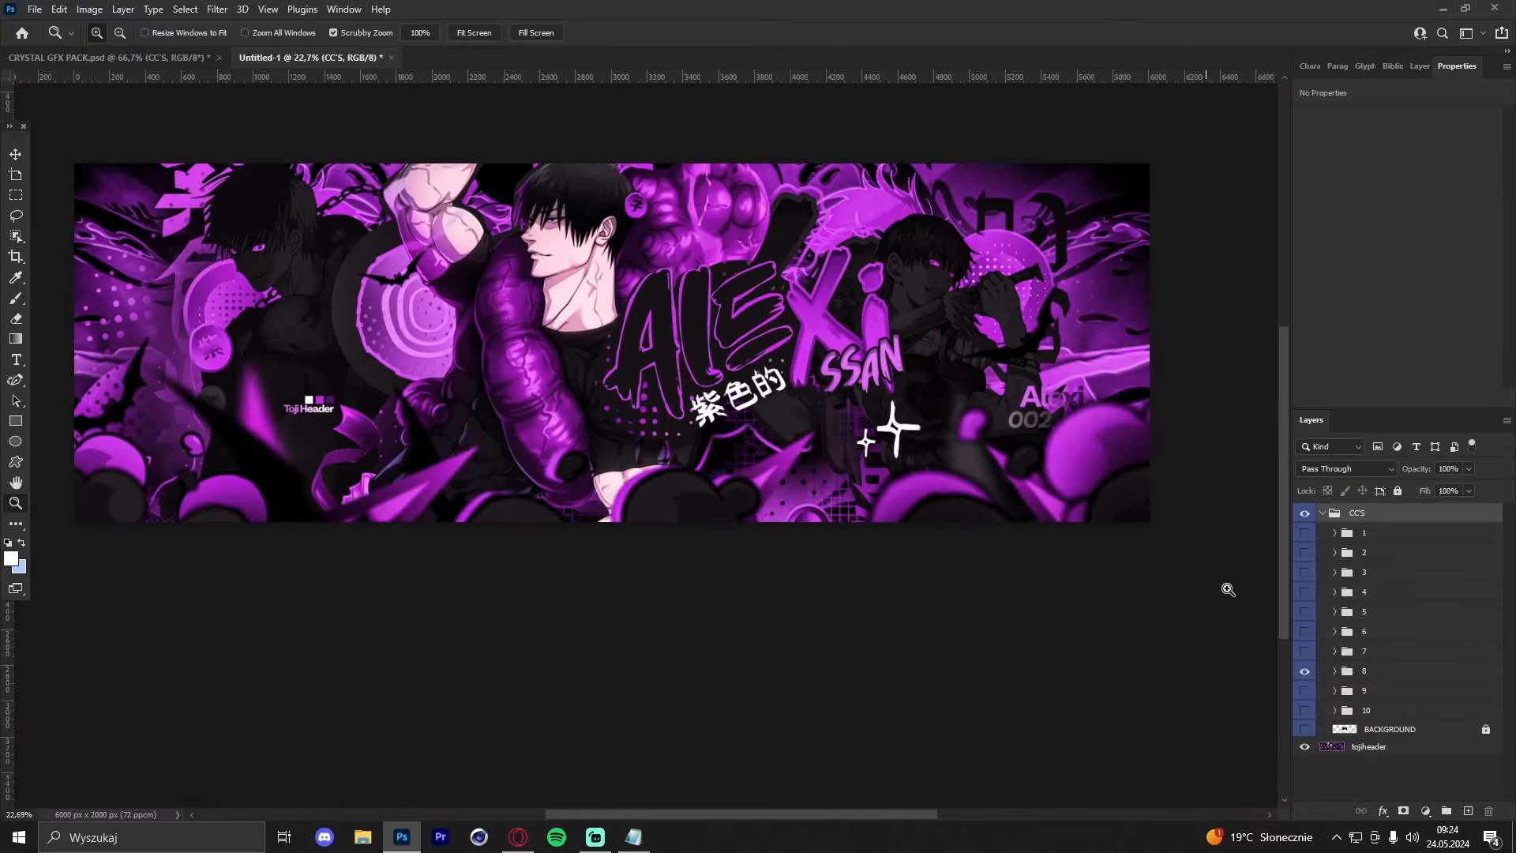
mouse_move(636, 339)
left_mouse_down()
mouse_move(555, 328)
mouse_move(656, 342)
left_mouse_up()
Step: Try combining color correction 8 with corrections 4, 1, 2 and 9 in turn, switching each one off again
left_click(1305, 591)
left_click(1305, 532)
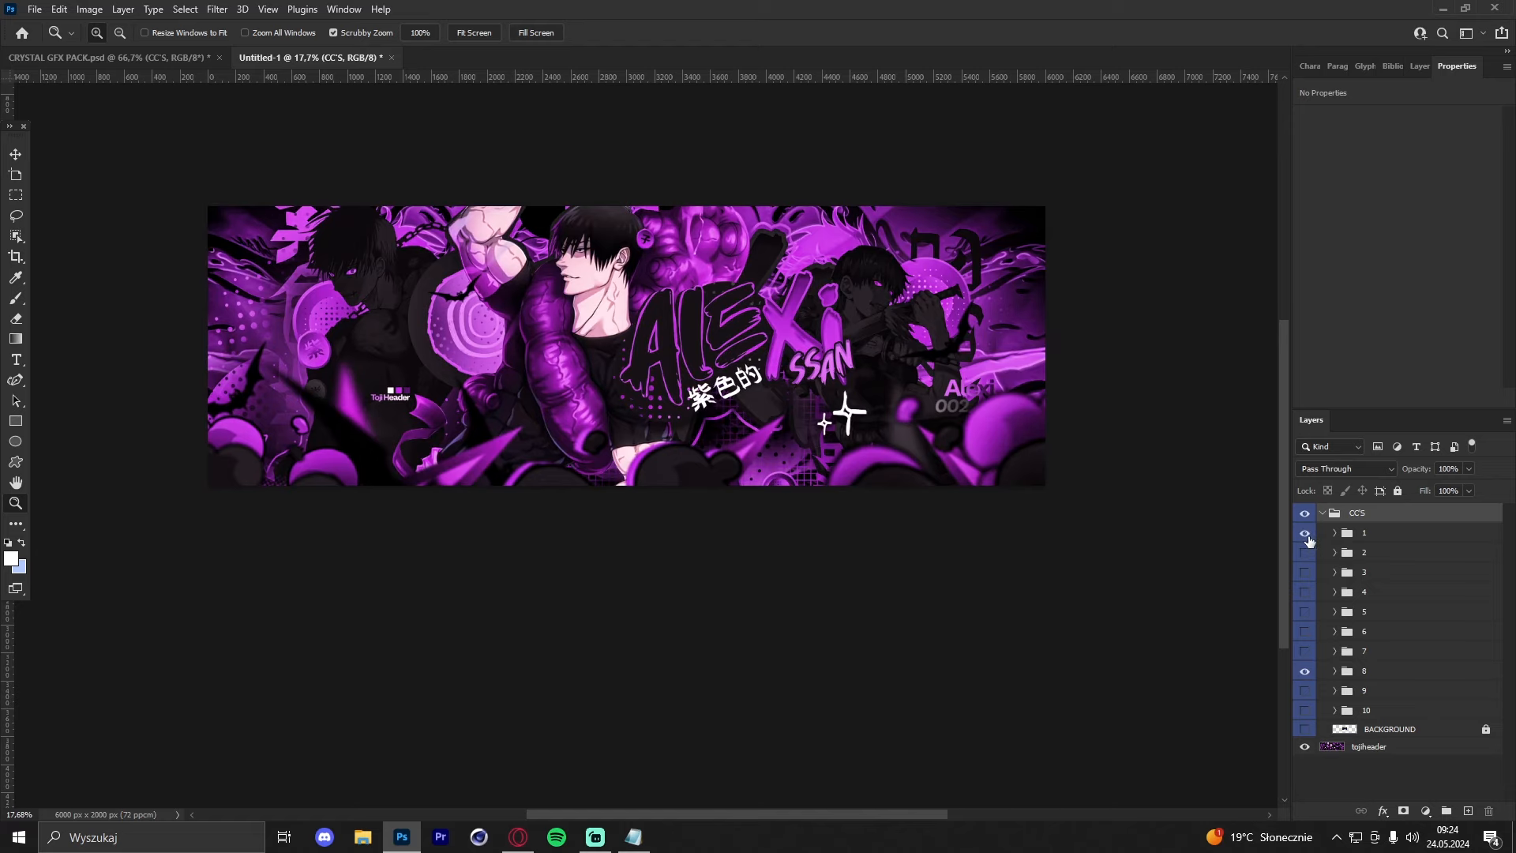
left_click(1305, 533)
left_click(1304, 553)
left_click_drag(640, 303, 722, 309)
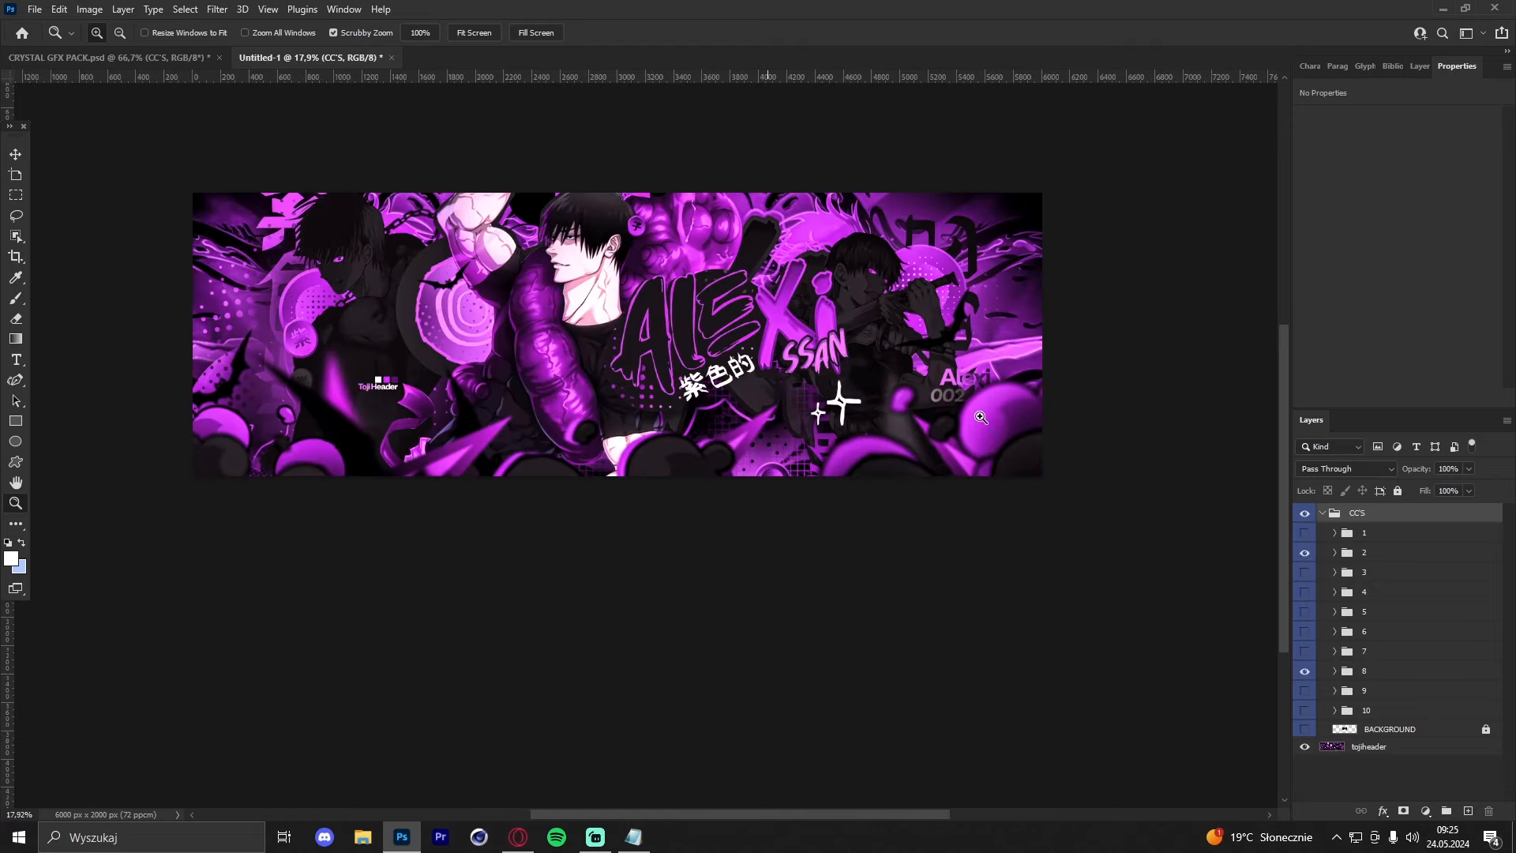
left_click(1303, 554)
left_click(1305, 690)
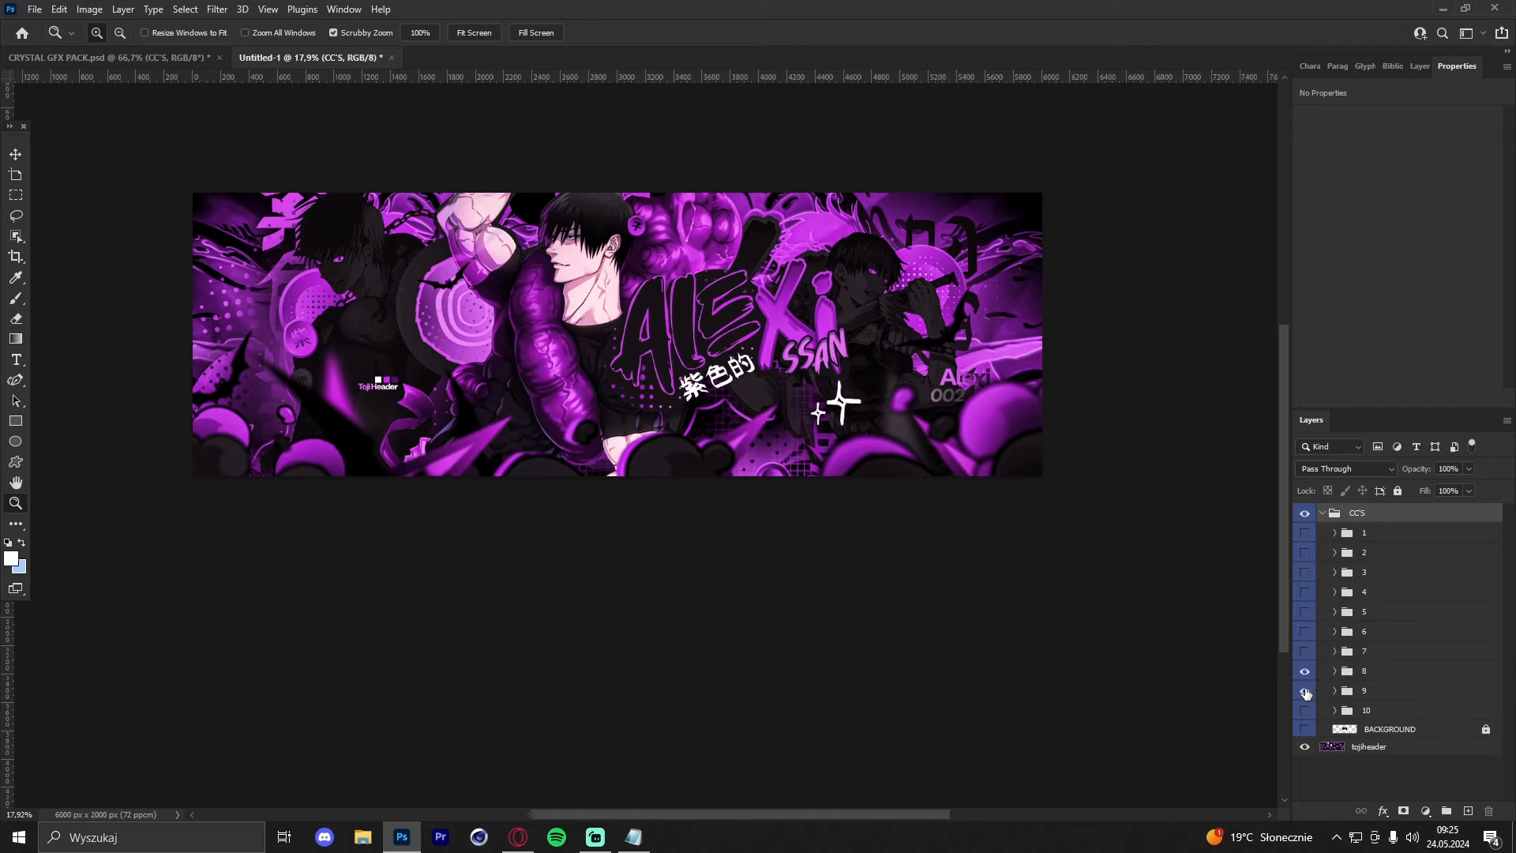
left_click(1305, 691)
Step: Turn on color correction 10 and set the opacity of color correction group 8 to 62%
left_click(1305, 710)
left_click_drag(661, 351, 803, 376)
left_click(1393, 671)
left_click(1468, 469)
left_click_drag(1473, 485, 1443, 487)
left_click(638, 238)
left_click_drag(664, 279, 698, 285)
Step: Compare the header with the whole CC'S group hidden and shown
key("v")
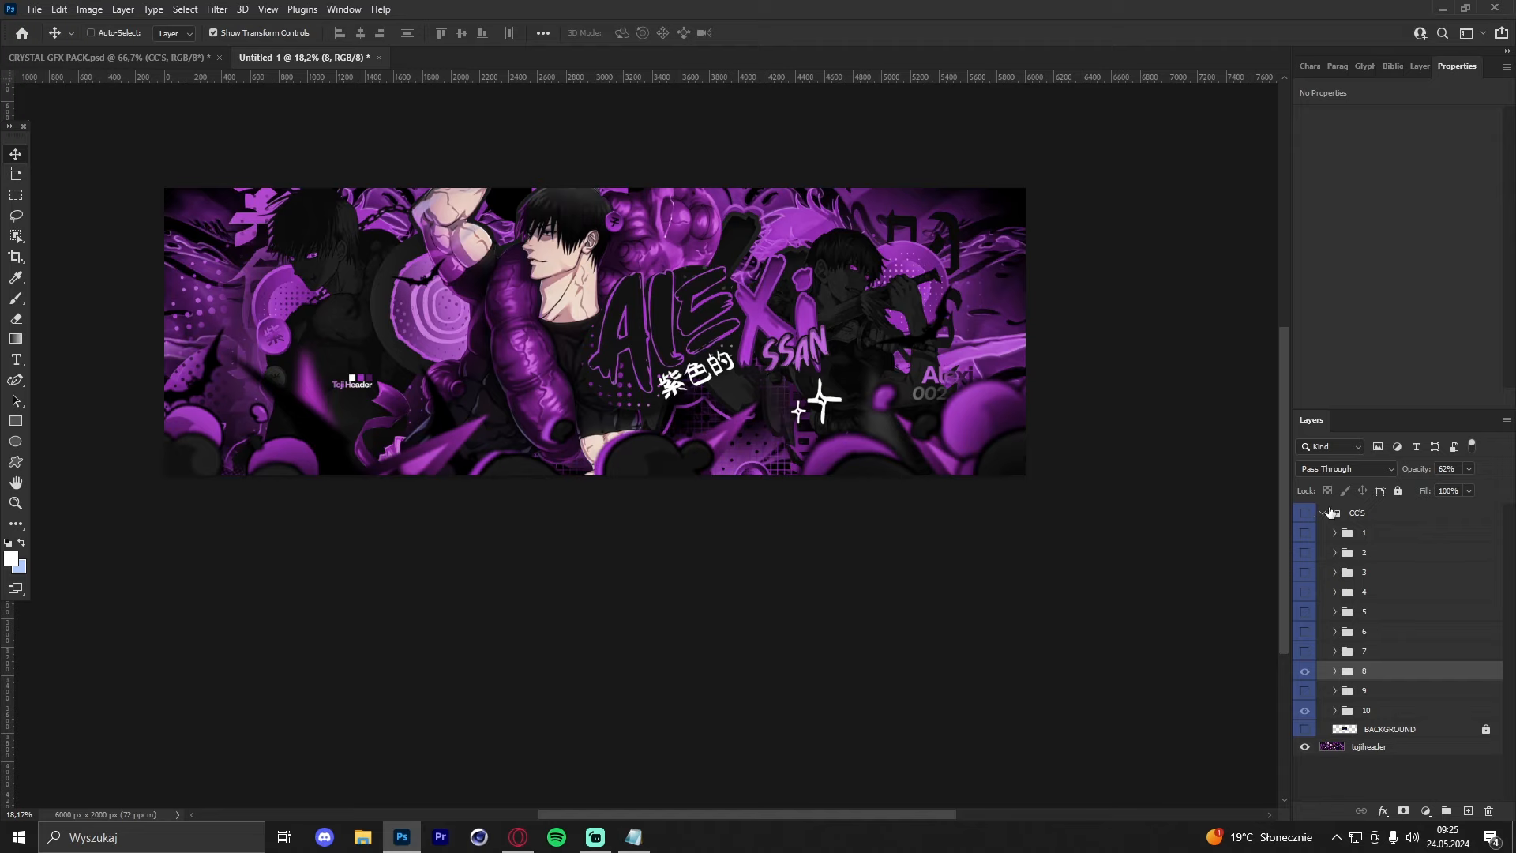
left_click(1306, 514)
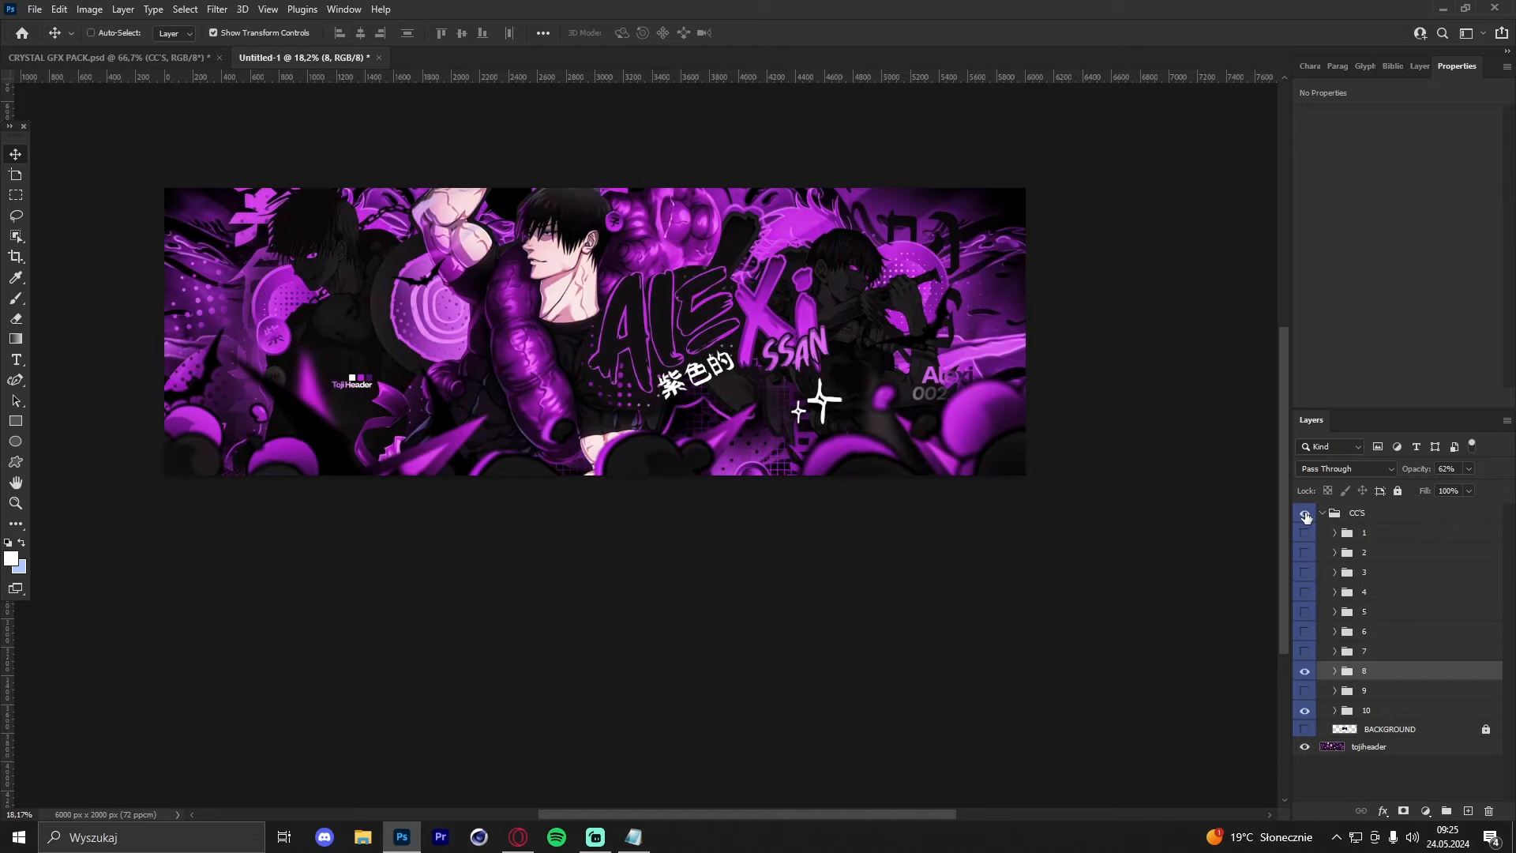
left_click(16, 502)
left_click_drag(627, 280, 751, 326)
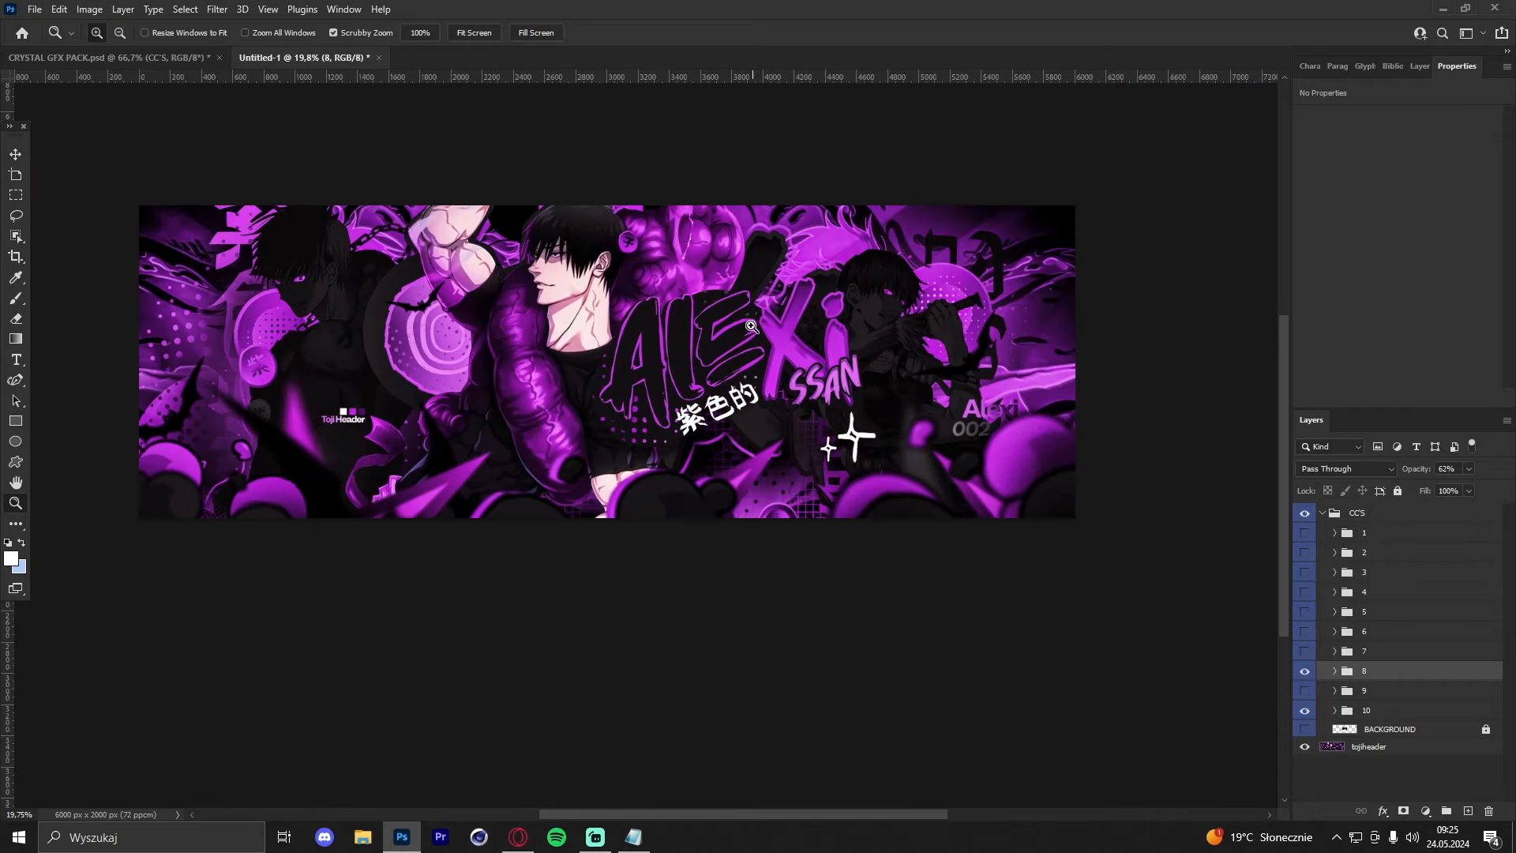
left_click(17, 151)
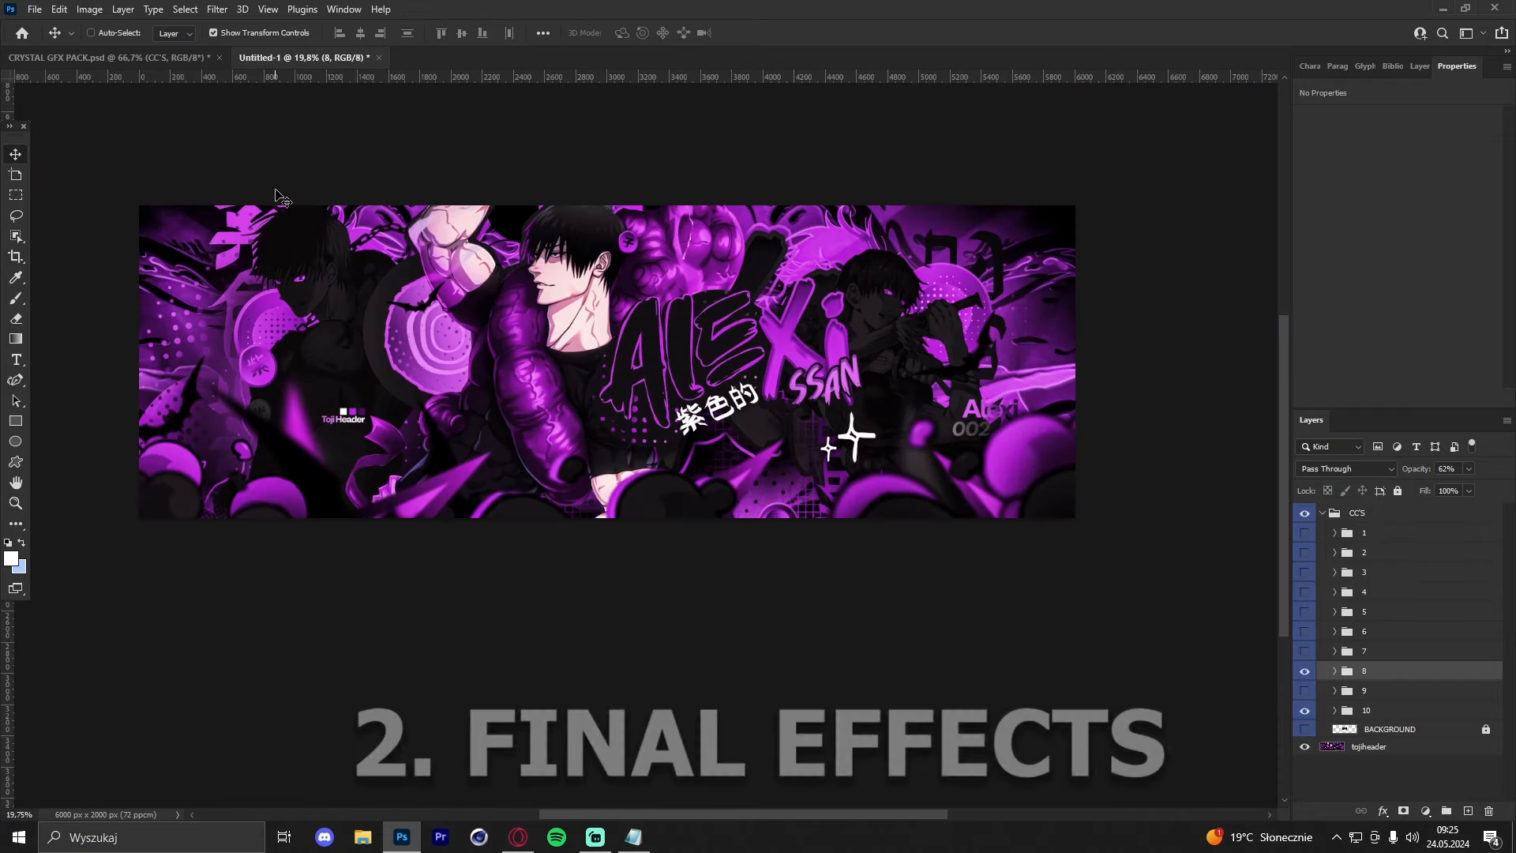
Step: Group the collapsed CC'S folder with the tojiheader layer, and stamp all visible content onto a new layer above
left_click(1323, 512)
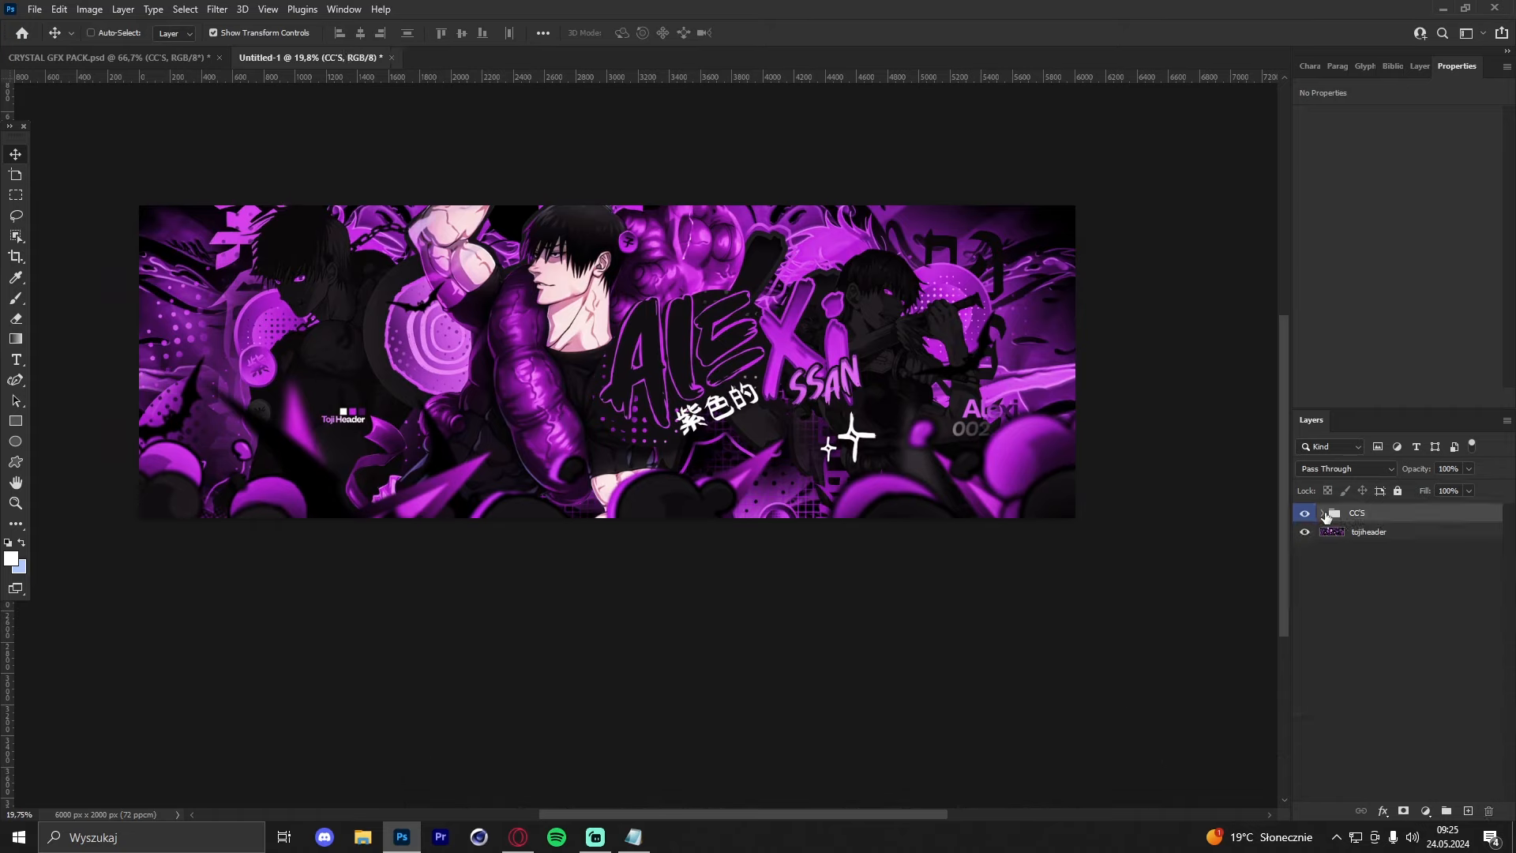
left_click(1378, 534, "shift")
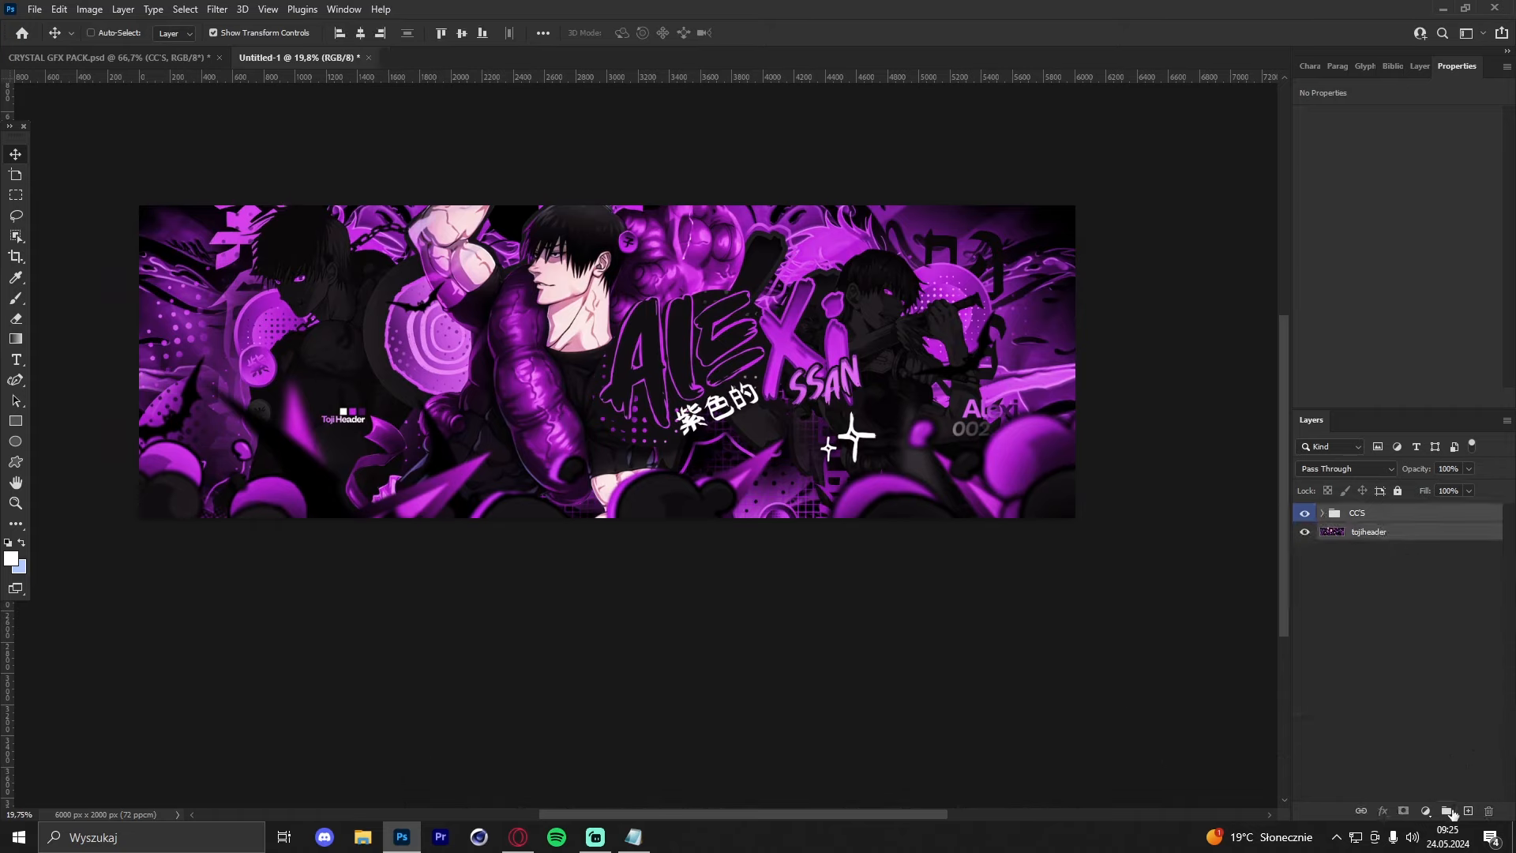
left_click(1447, 811)
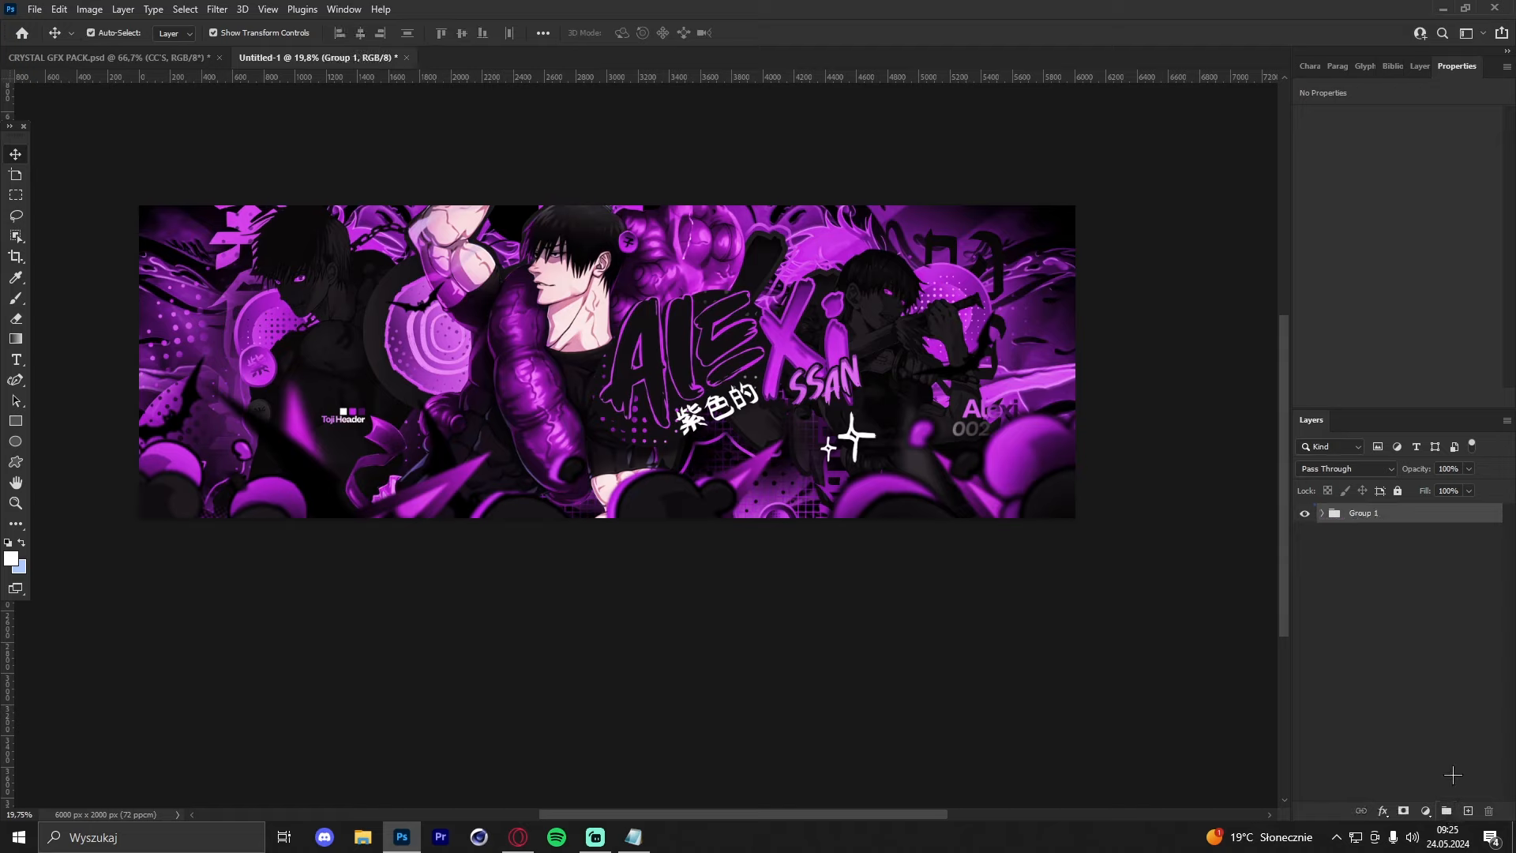
key("ctrl+shift+alt+e")
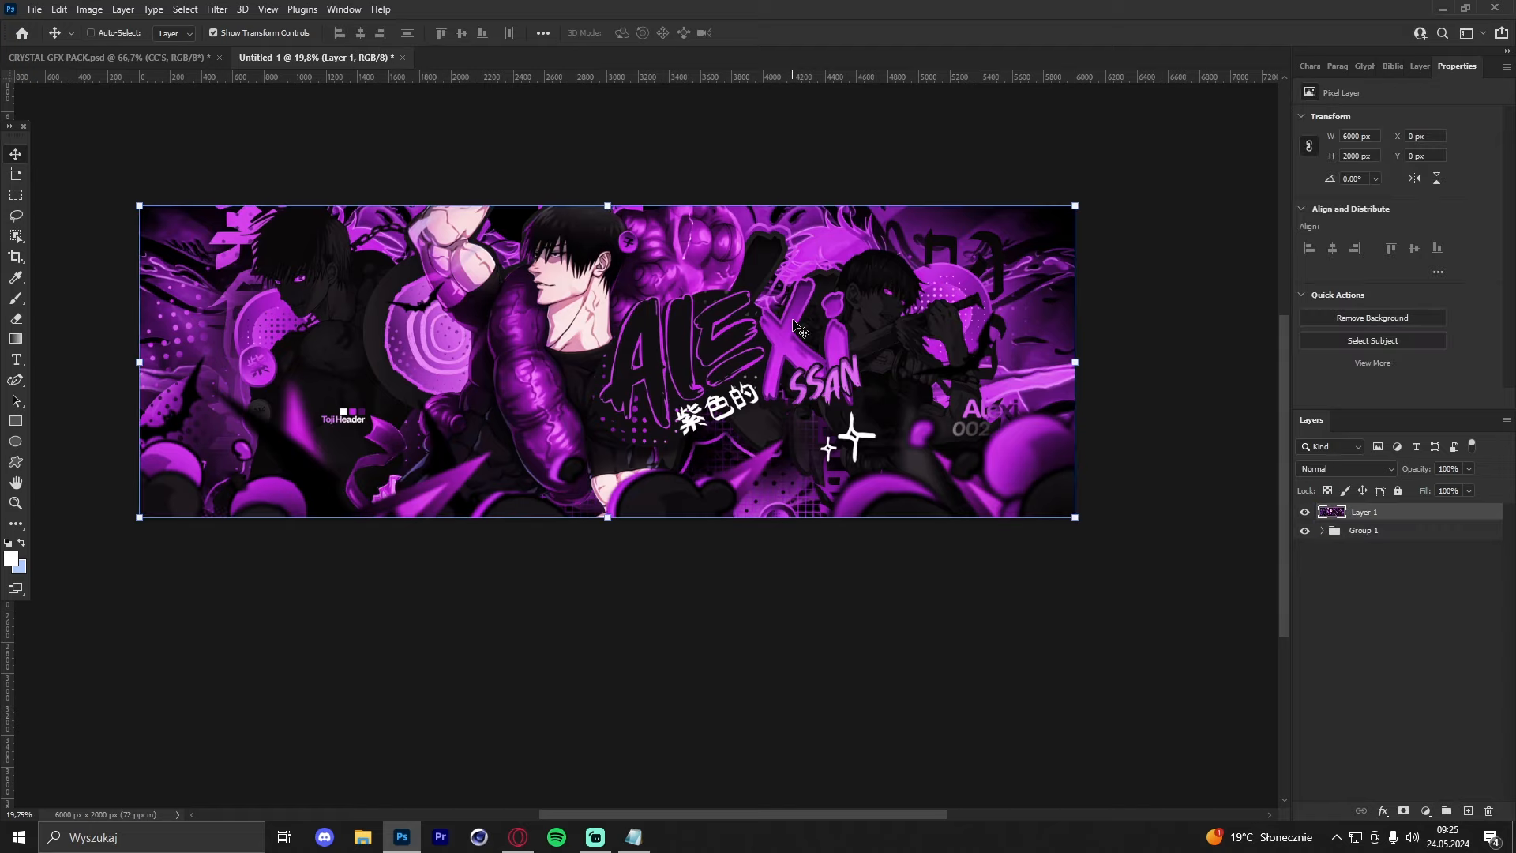
Step: Open the Camera Raw Filter on the stamped layer and set Contrast +5, Highlights -1, Shadows -1, Whites -1 and Blacks -3
key("ctrl")
key("ctrl+shift+a")
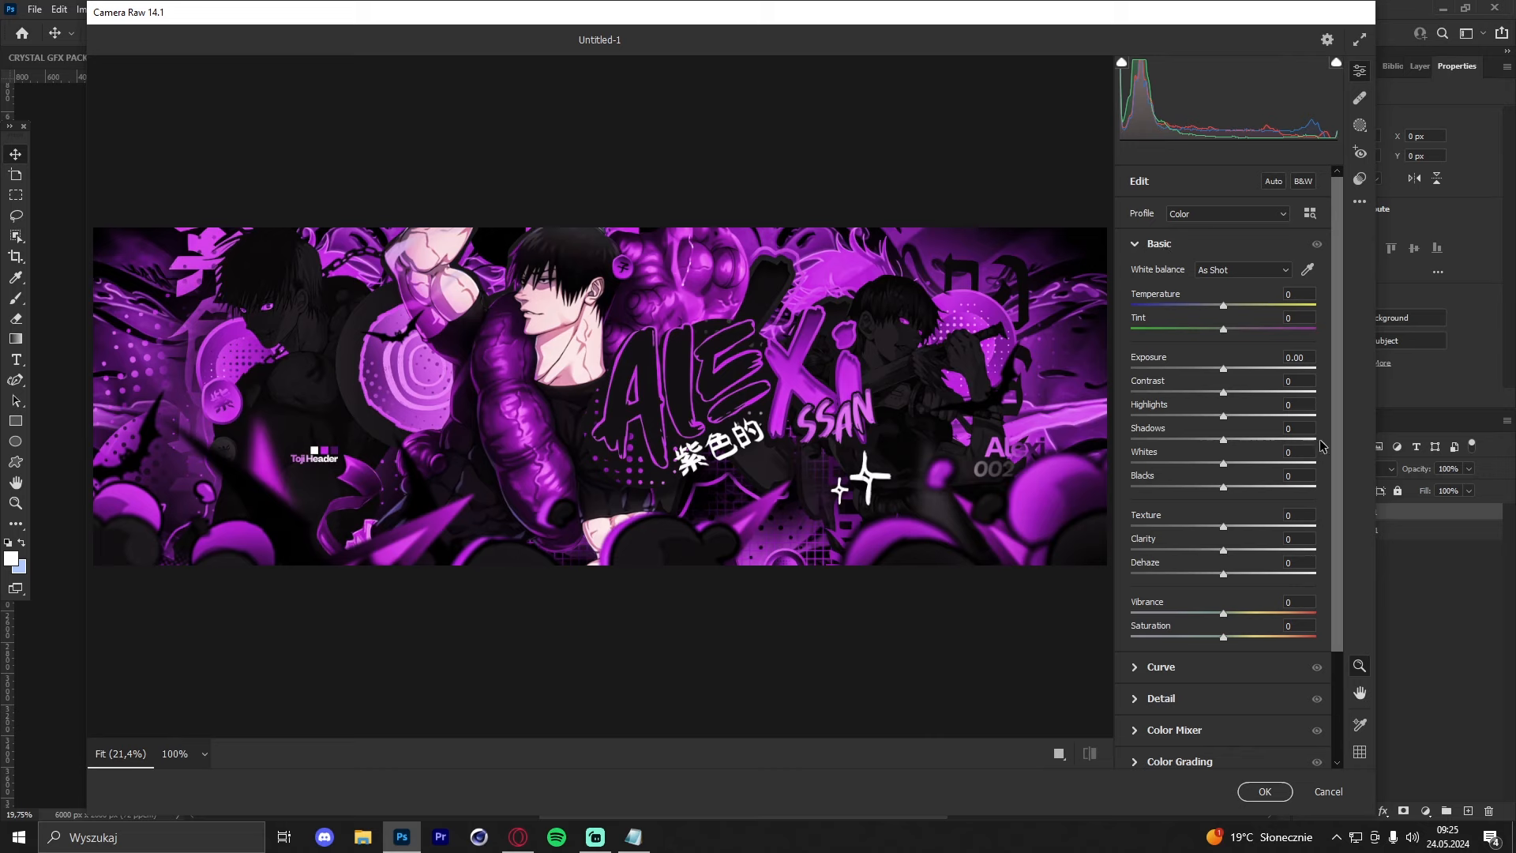
left_click_drag(1226, 393, 1224, 463)
double_click(1240, 392)
left_click_drag(1235, 464, 1222, 463)
mouse_move(1225, 488)
left_mouse_down()
mouse_move(1167, 481)
mouse_move(1283, 495)
mouse_move(1221, 491)
left_mouse_up()
key("ctrl+z")
scroll(654, 313, "down", 6)
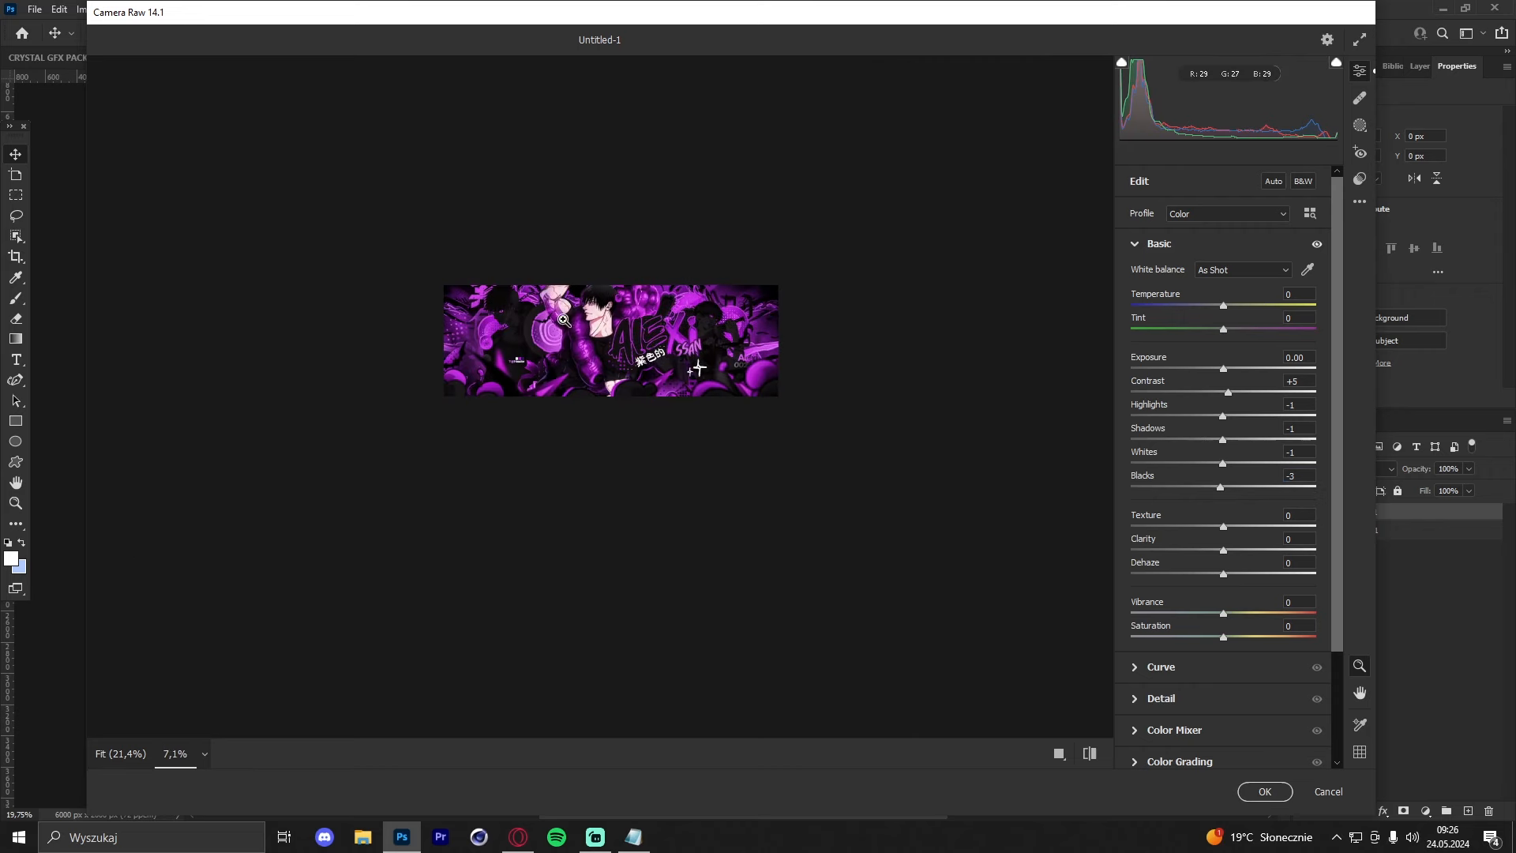
scroll(679, 338, "up", 6)
scroll(679, 338, "up", 1)
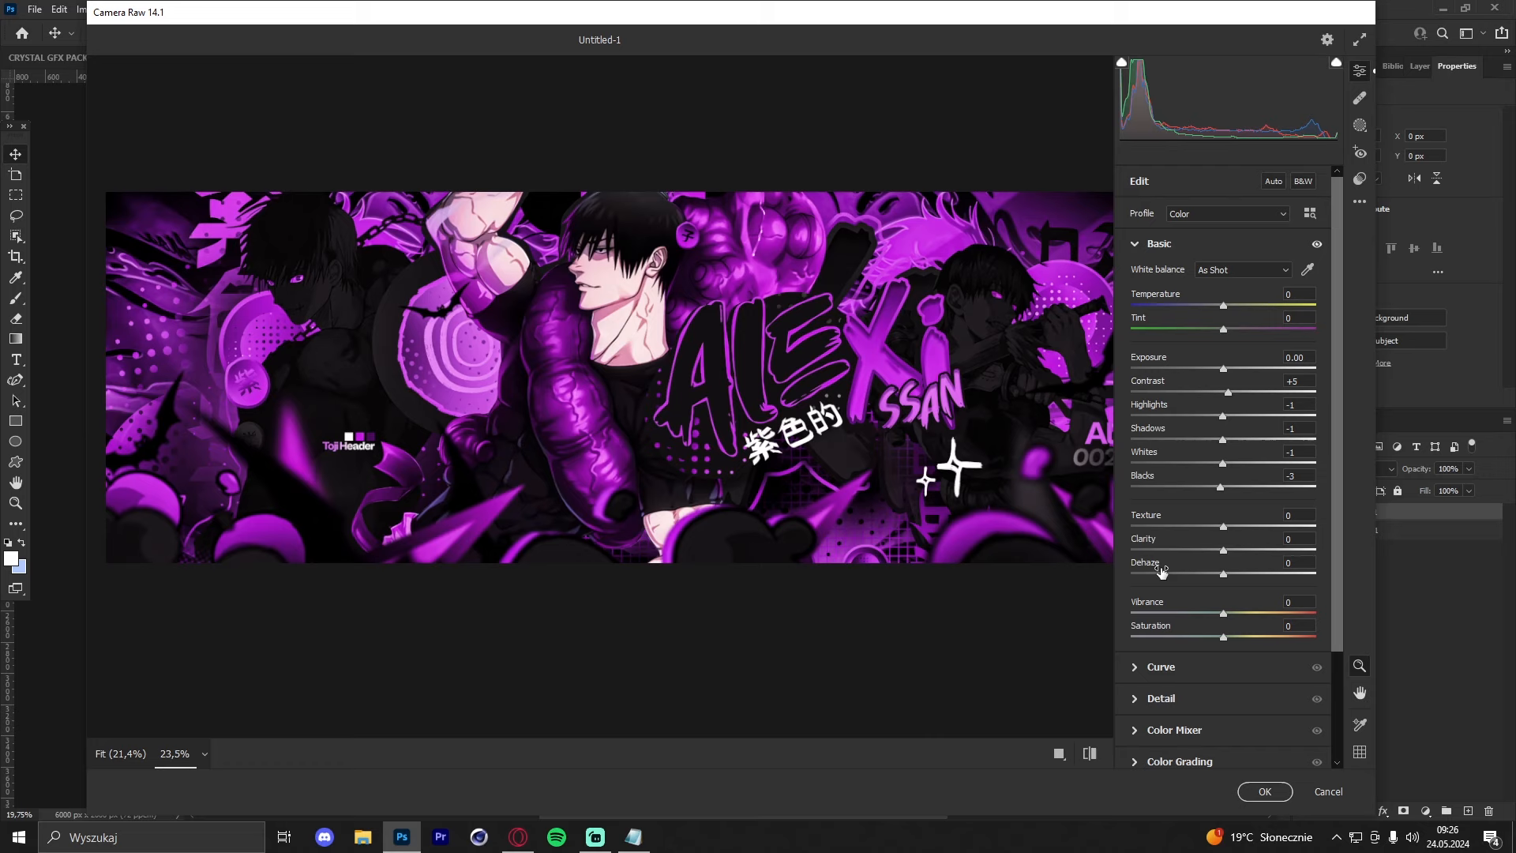
Step: Set Texture to +19 and Clarity to +27, and check the effect on the central character and lettering
mouse_move(1160, 571)
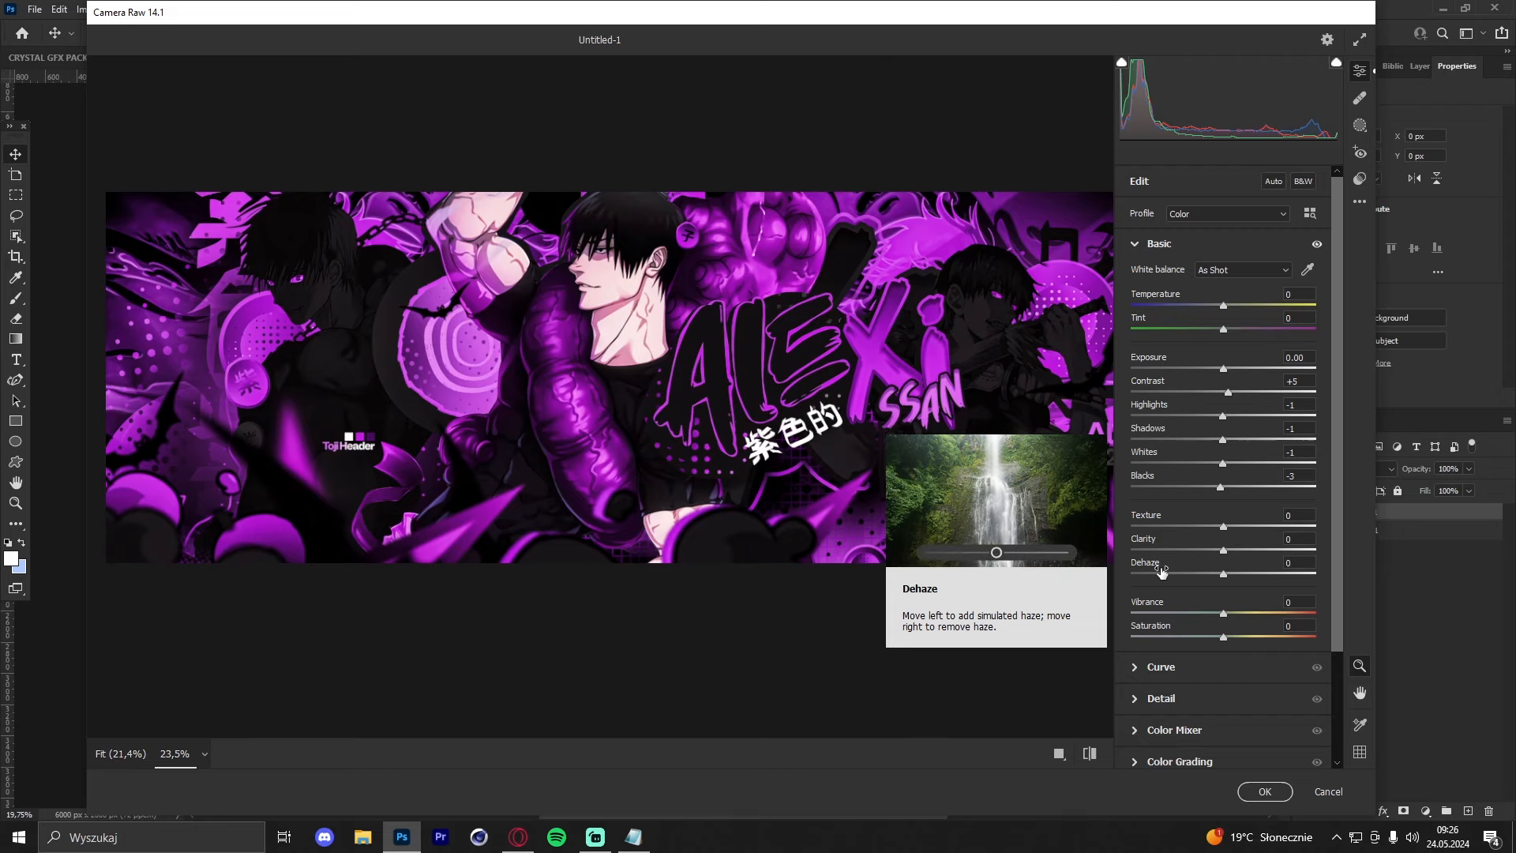
scroll(758, 317, "down", 5)
scroll(754, 314, "up", 6)
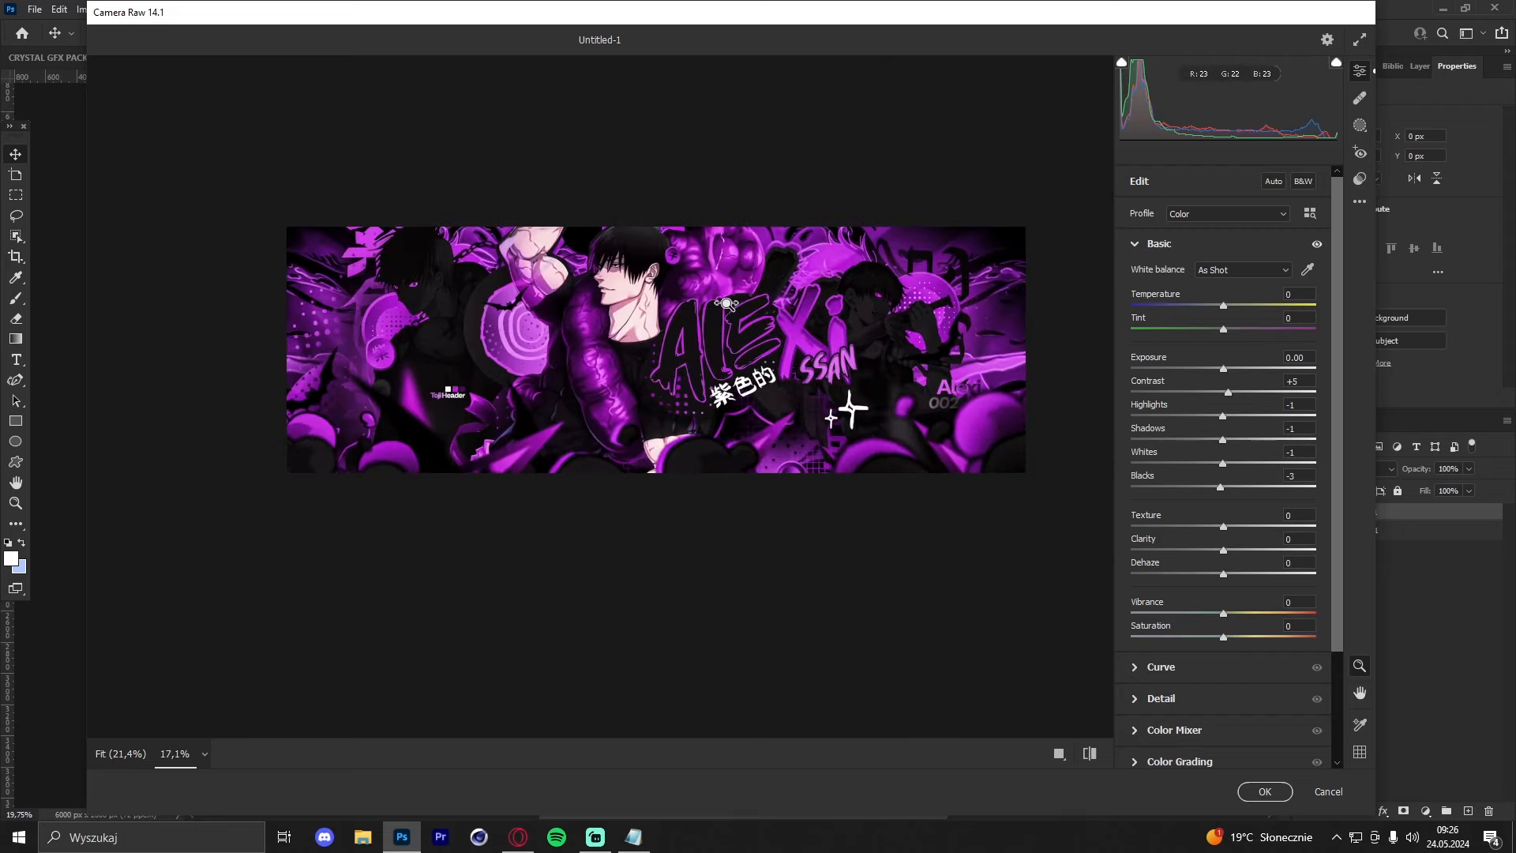
mouse_move(1223, 550)
left_mouse_down()
mouse_move(1261, 551)
mouse_move(1224, 550)
mouse_move(1268, 524)
mouse_move(1240, 527)
left_mouse_up()
scroll(690, 323, "down", 2)
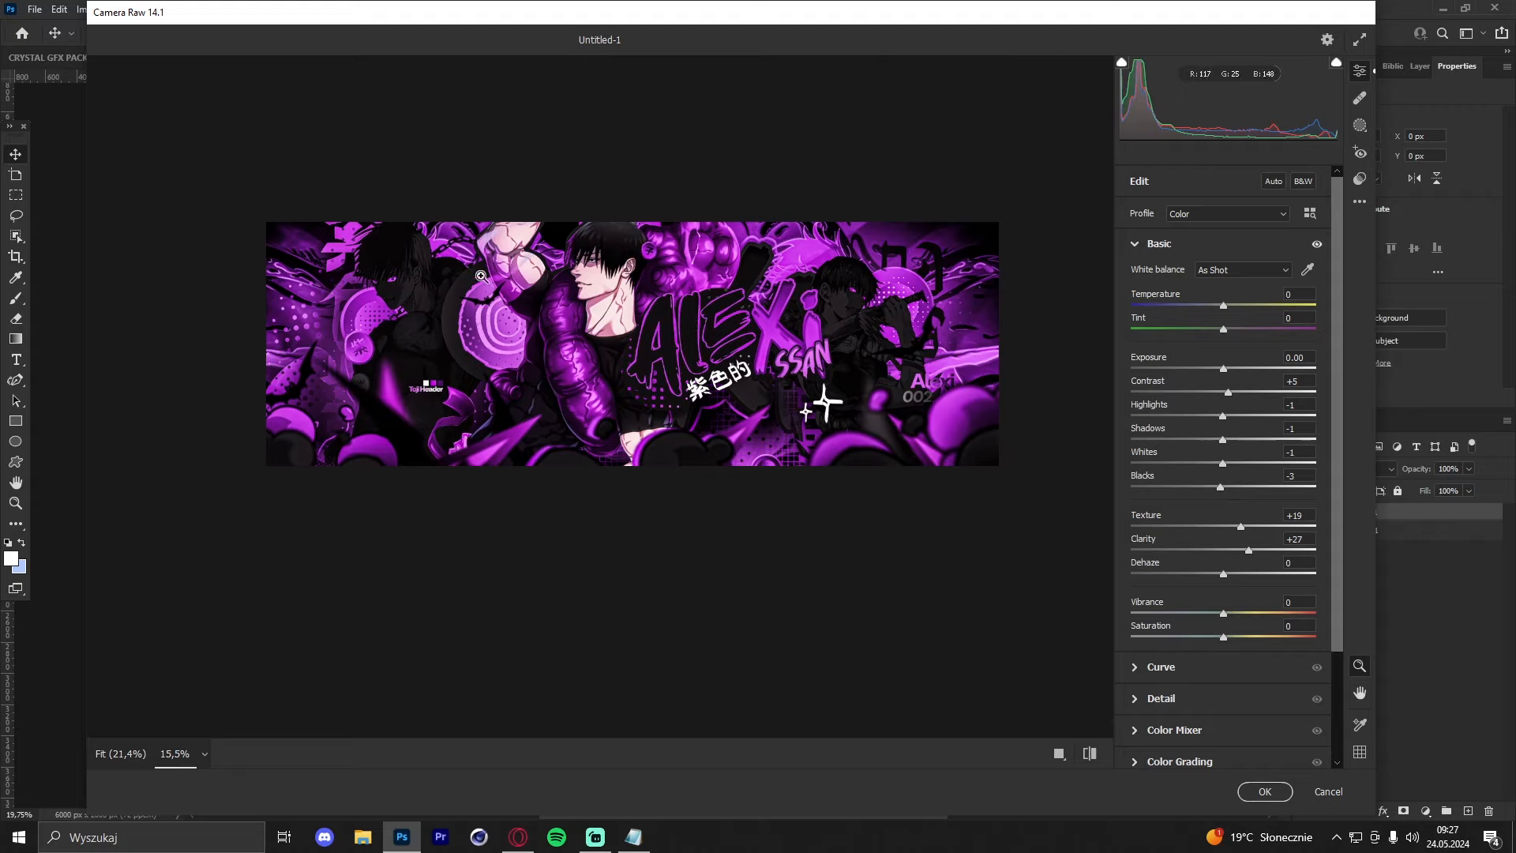
left_click(599, 269)
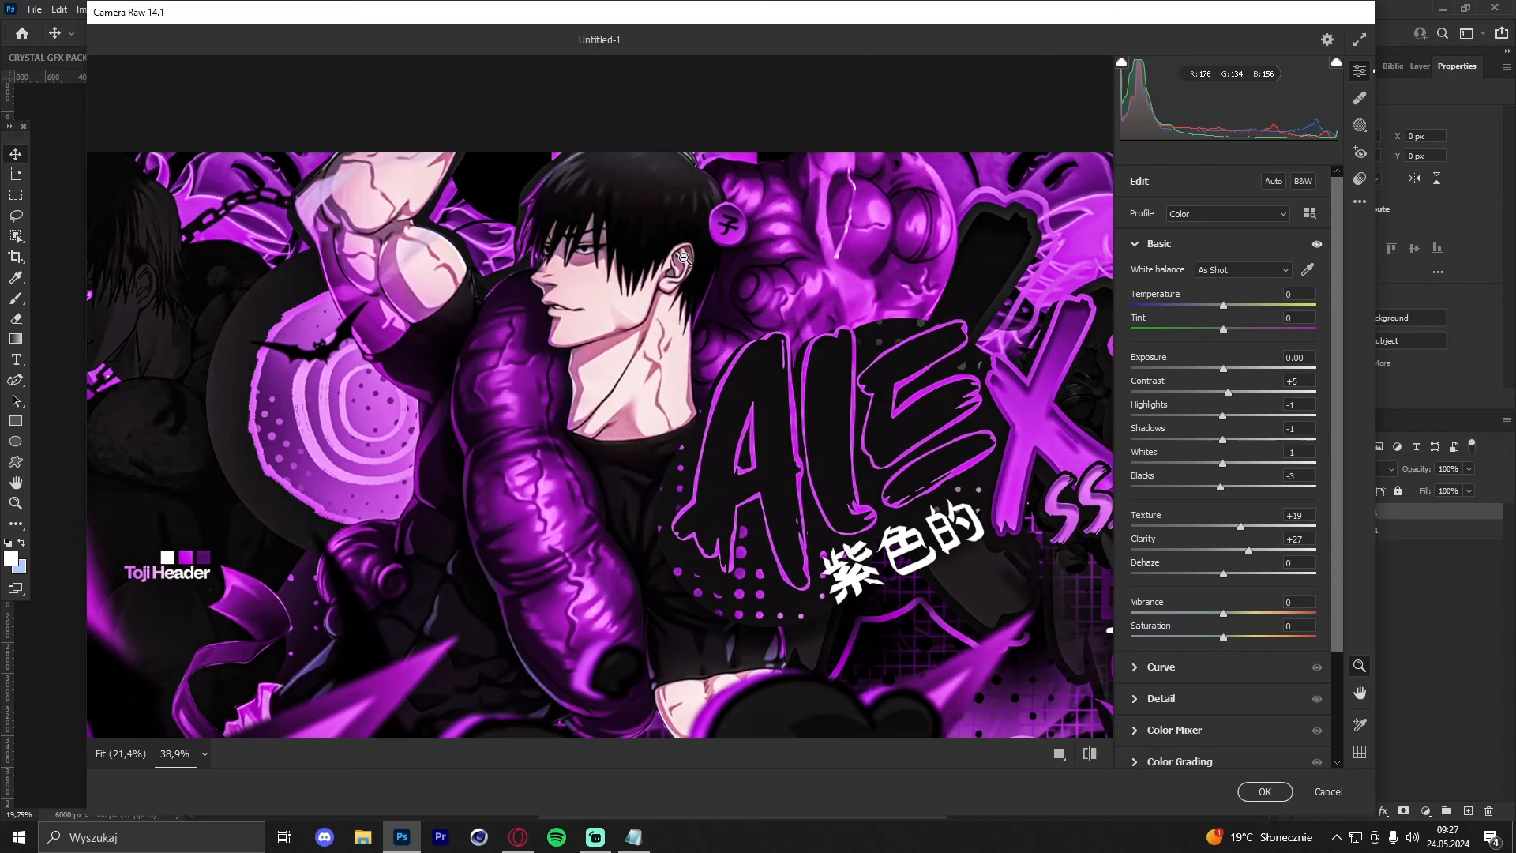
left_click_drag(712, 253, 573, 263)
left_click_drag(794, 283, 844, 277)
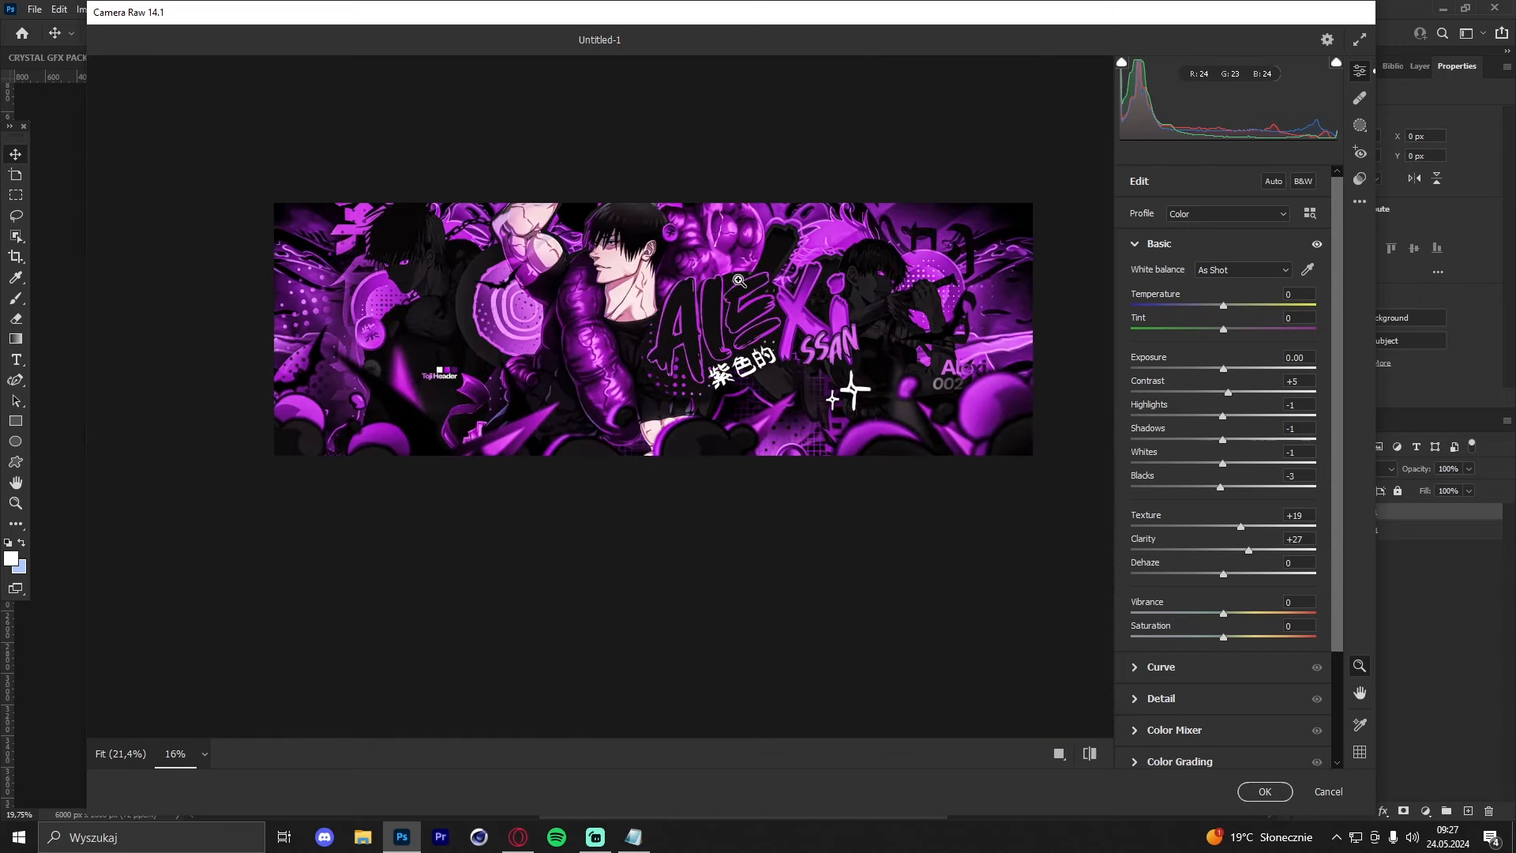
left_click_drag(699, 277, 722, 278)
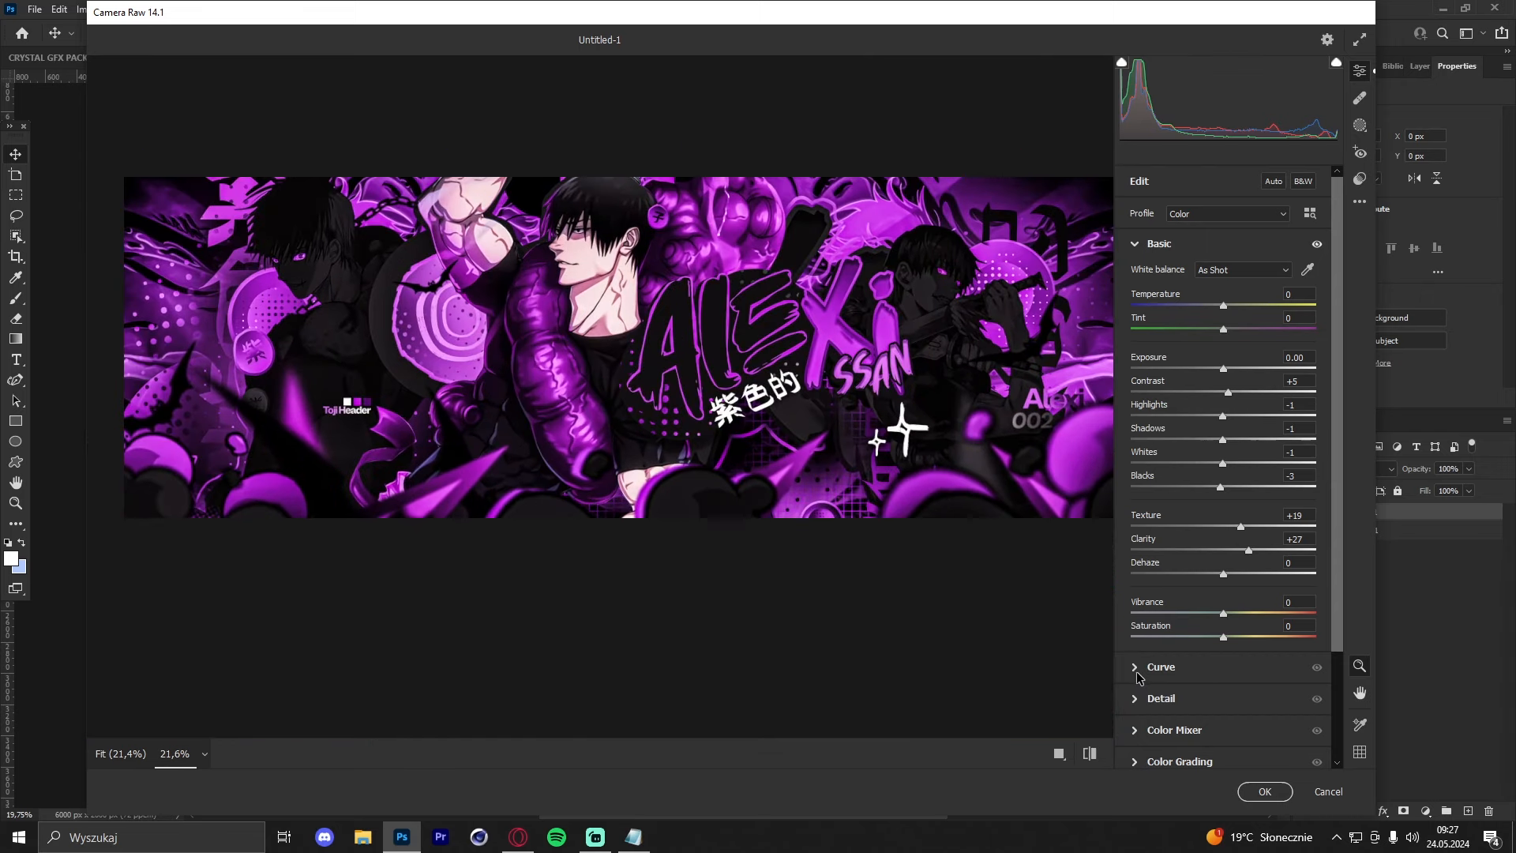
Step: Adjust the parametric curve with Highlights +12, Lights +5, Darks -3 and Shadows -1
left_click(1159, 662)
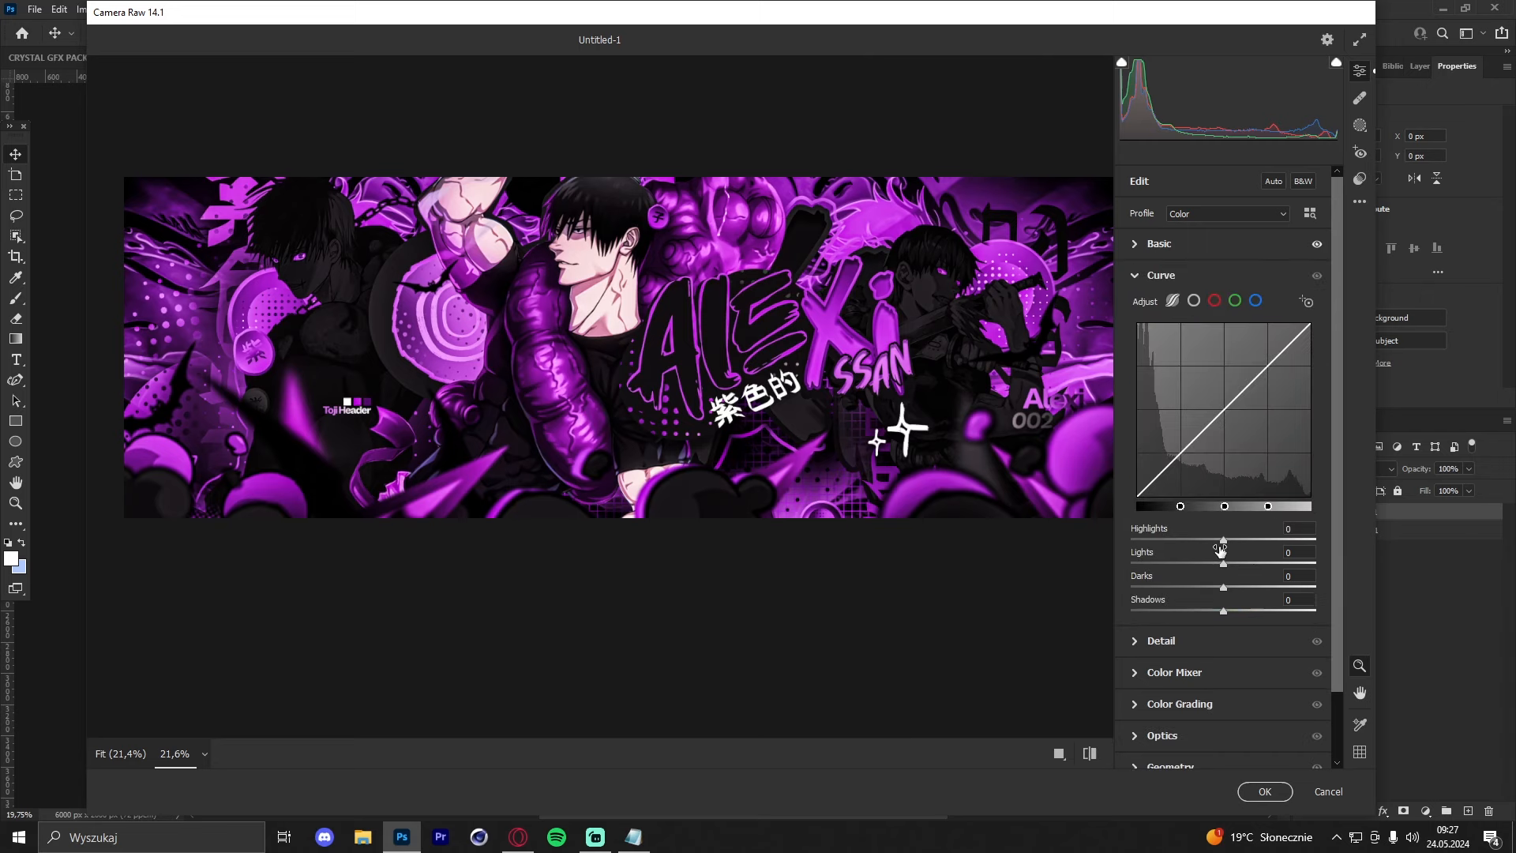
left_click_drag(1222, 540, 1222, 611)
left_click(1223, 611)
scroll(1223, 624, "down", 2)
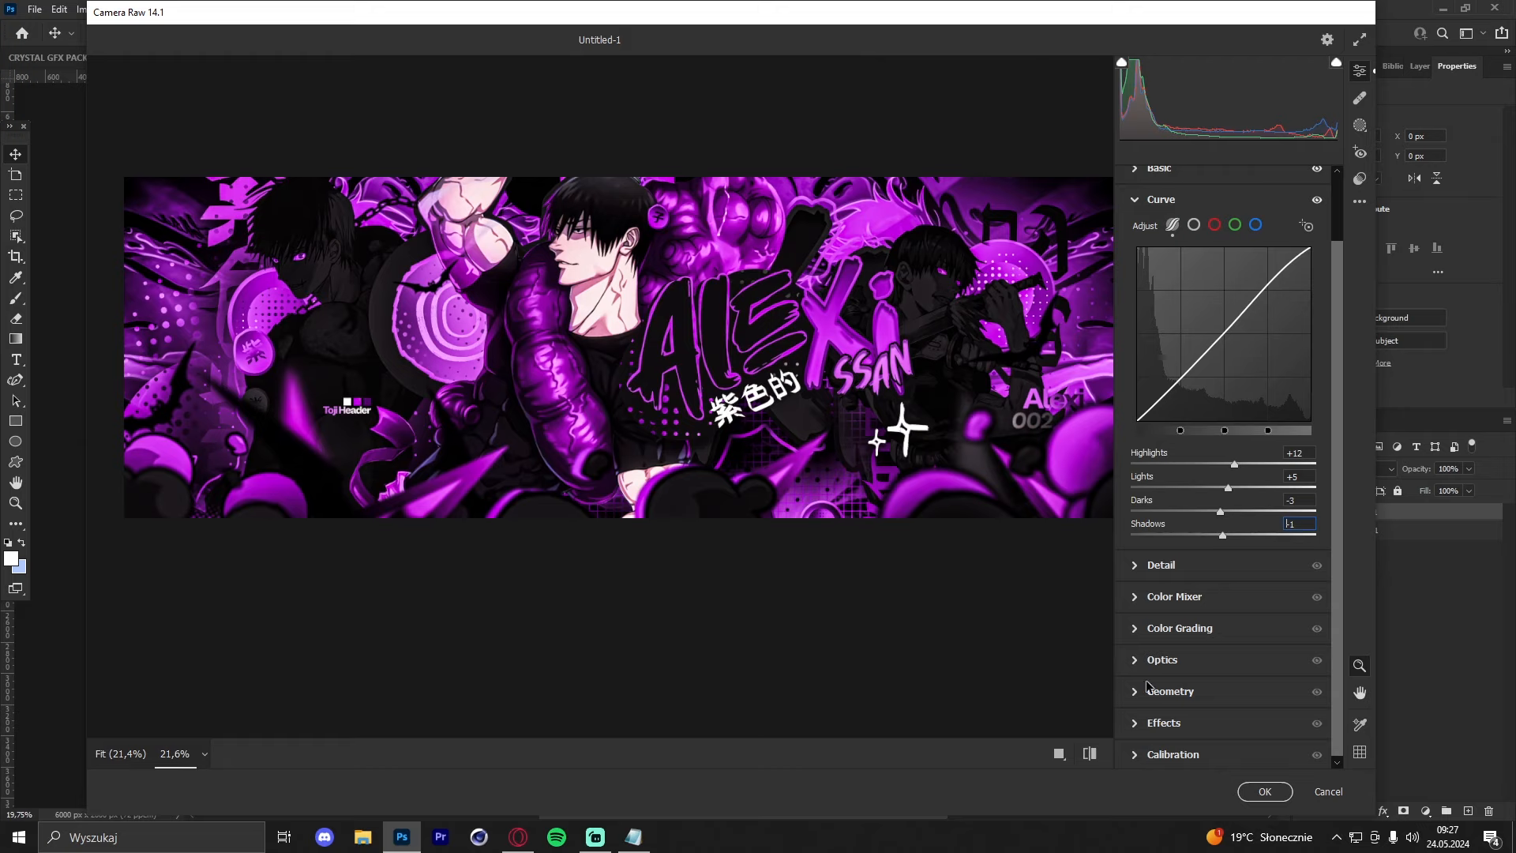
Step: Calibrate Shadows Tint +57, Red Primary Hue -3 and Saturation +7, Green Primary Hue -2, adjust the blue primary, and apply the filter
left_click(1133, 758)
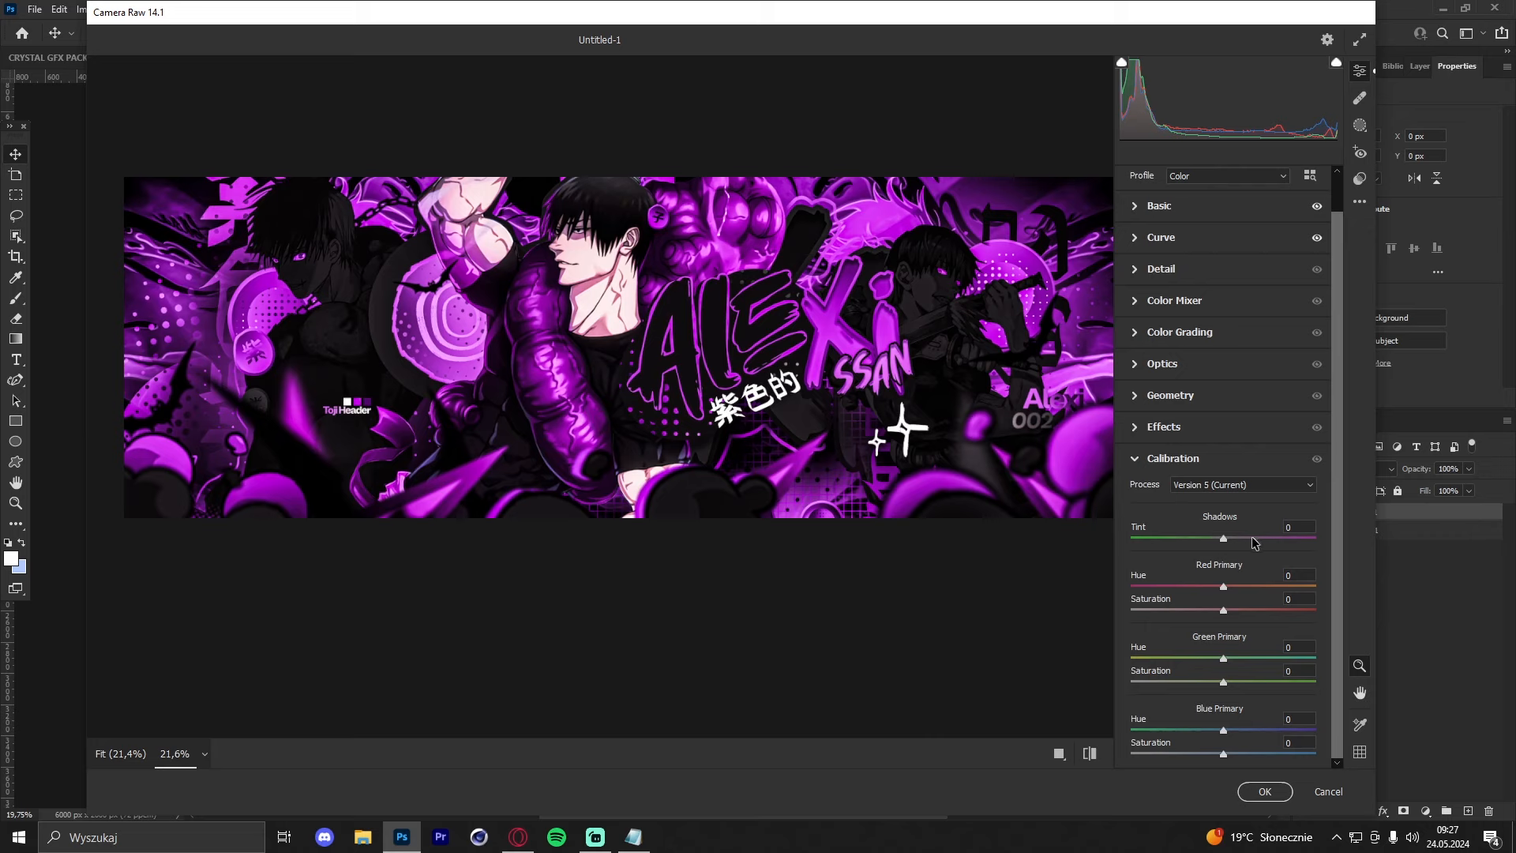
left_click_drag(1257, 539, 1276, 539)
left_click_drag(1223, 587, 1205, 657)
left_click(1223, 659)
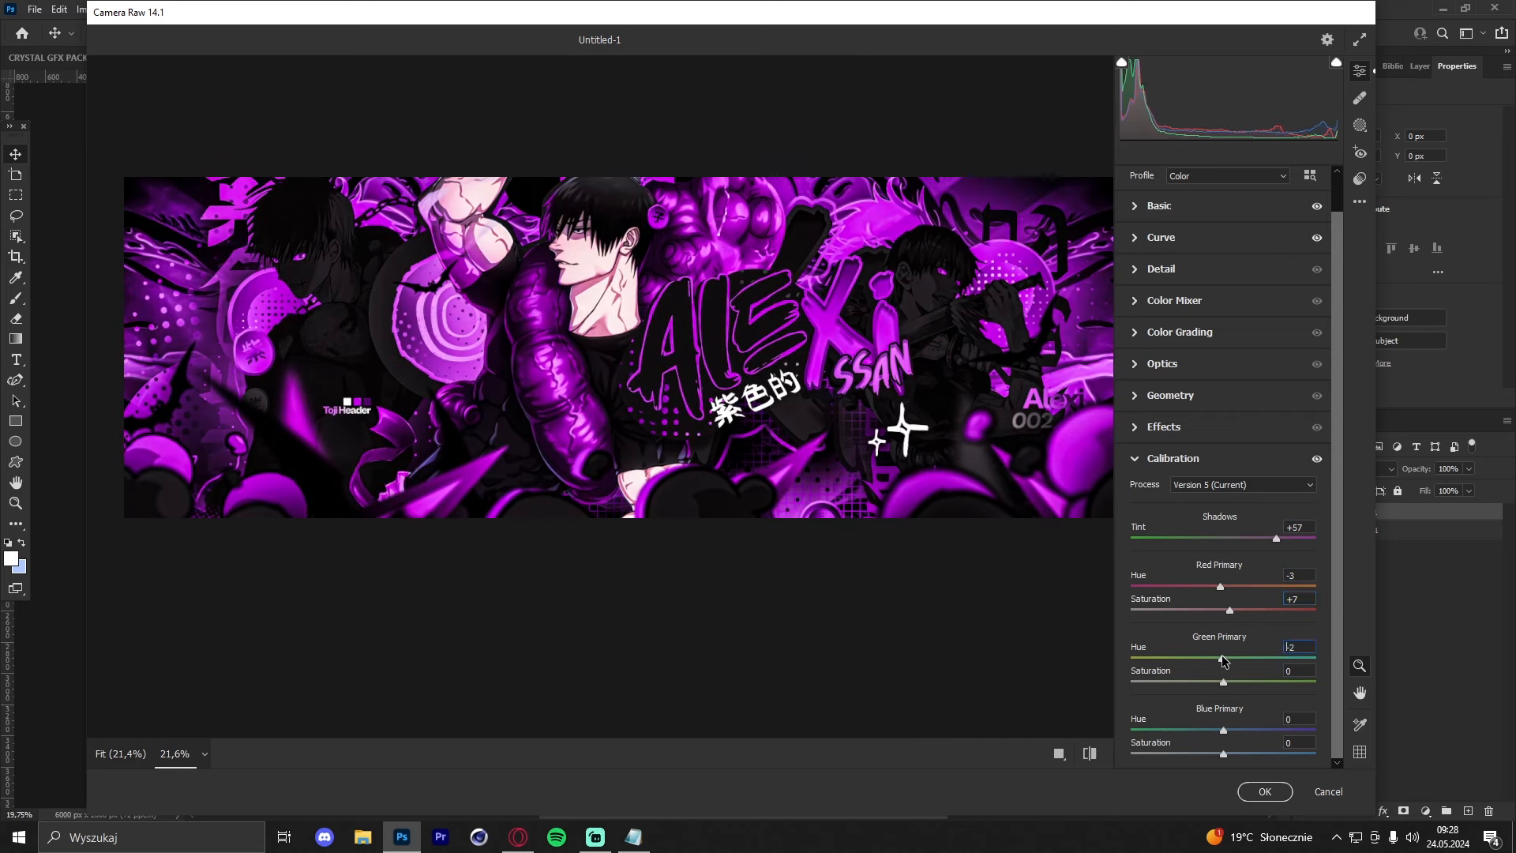
left_click(1225, 681)
mouse_move(1222, 729)
left_mouse_down()
mouse_move(1201, 729)
mouse_move(1230, 753)
mouse_move(1257, 746)
mouse_move(1205, 733)
left_mouse_up()
left_click(1264, 791)
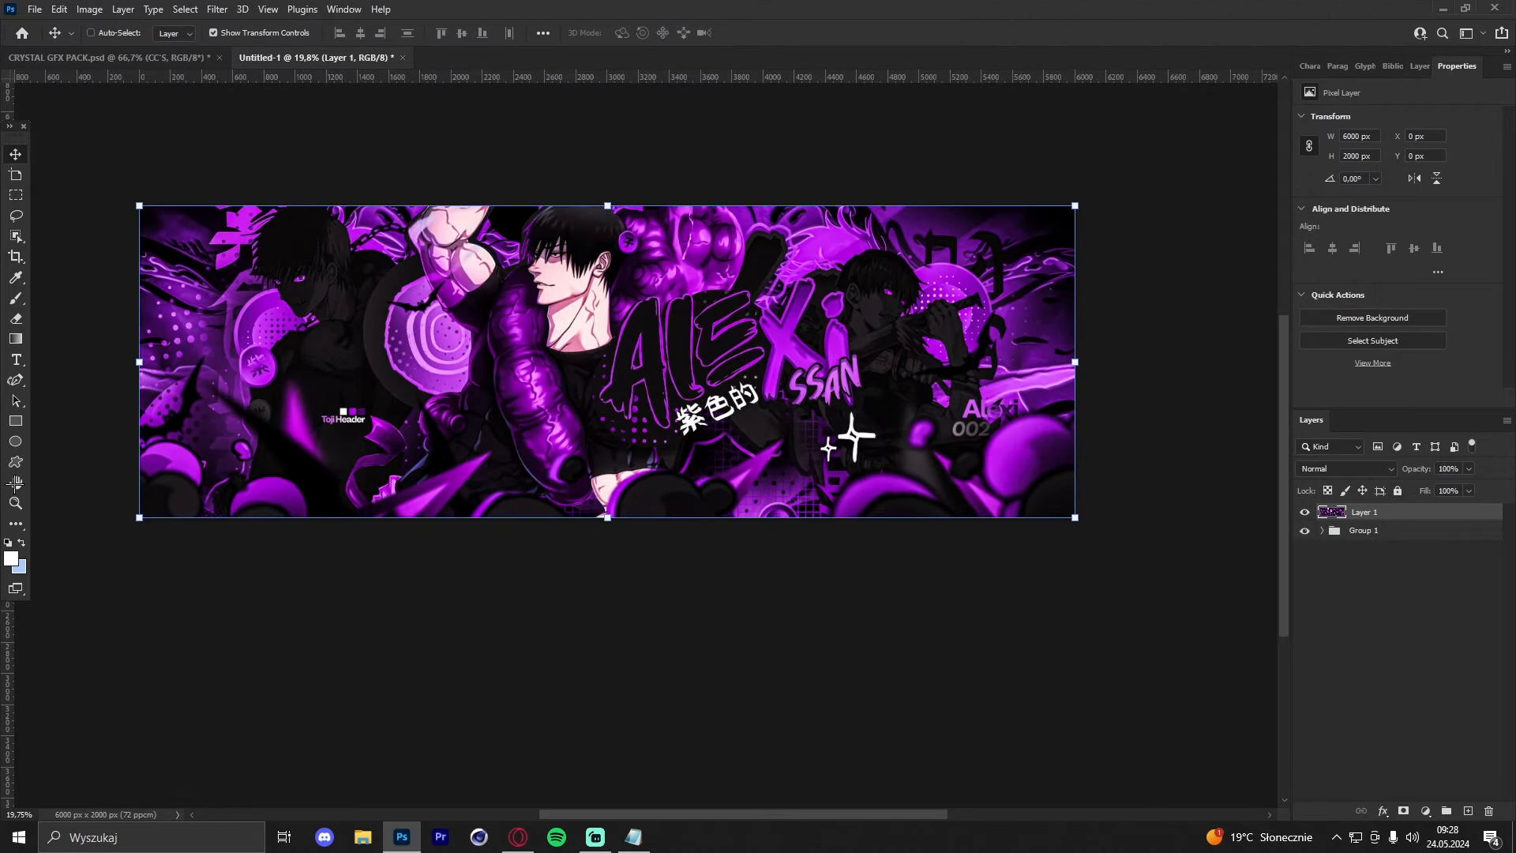
Step: Compare the header with Layer 1 and the CC'S group hidden and shown, and examine the finished result up close
key("z")
left_click(681, 268)
left_click_drag(659, 293, 730, 300)
left_click(1322, 530)
left_click(665, 308)
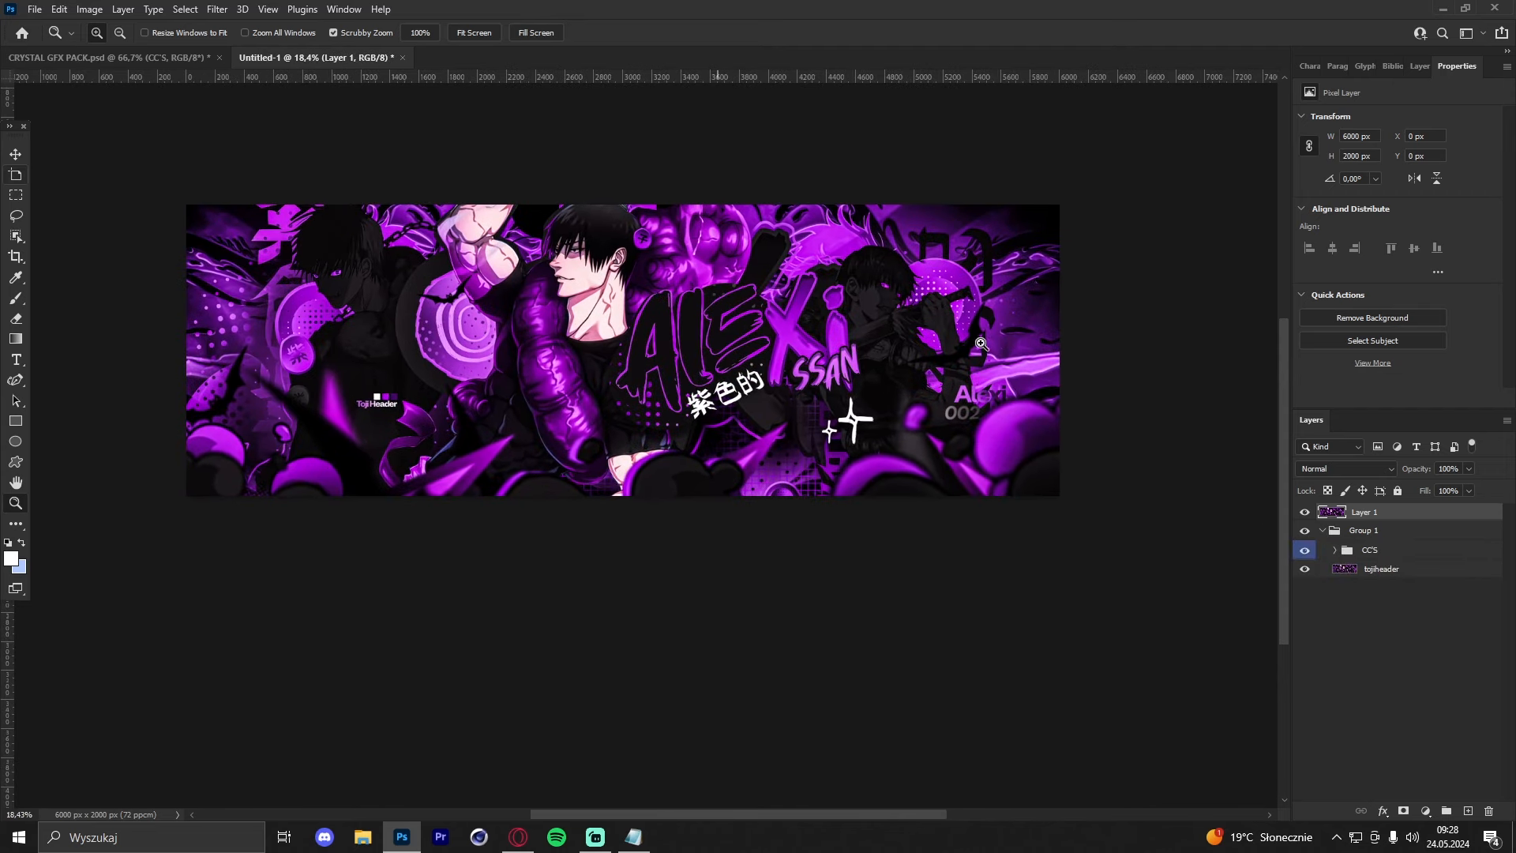
left_click(1304, 511)
left_click(1304, 550)
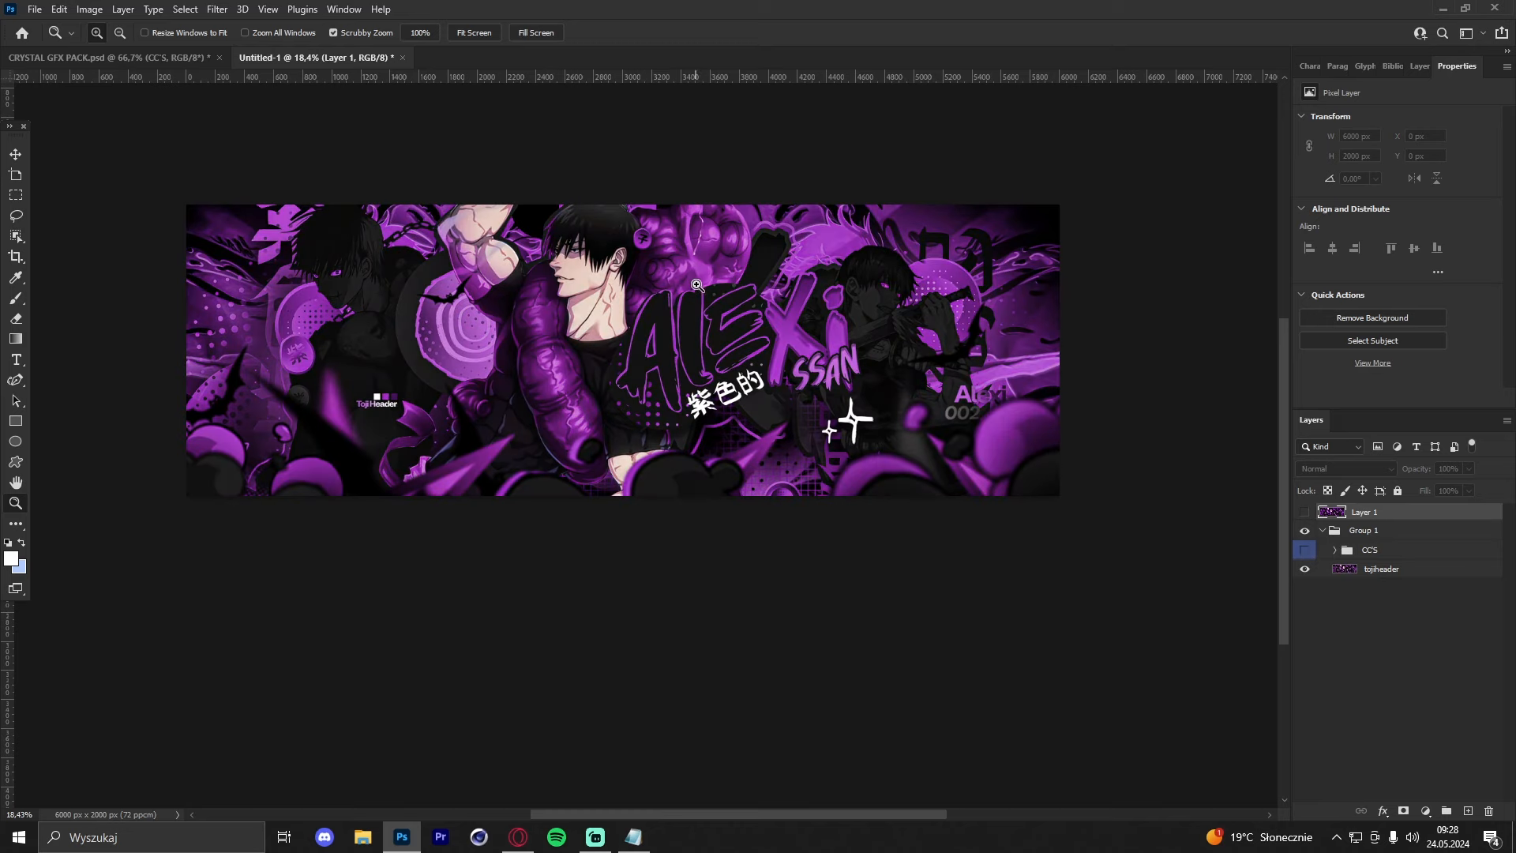
left_click_drag(694, 285, 643, 259)
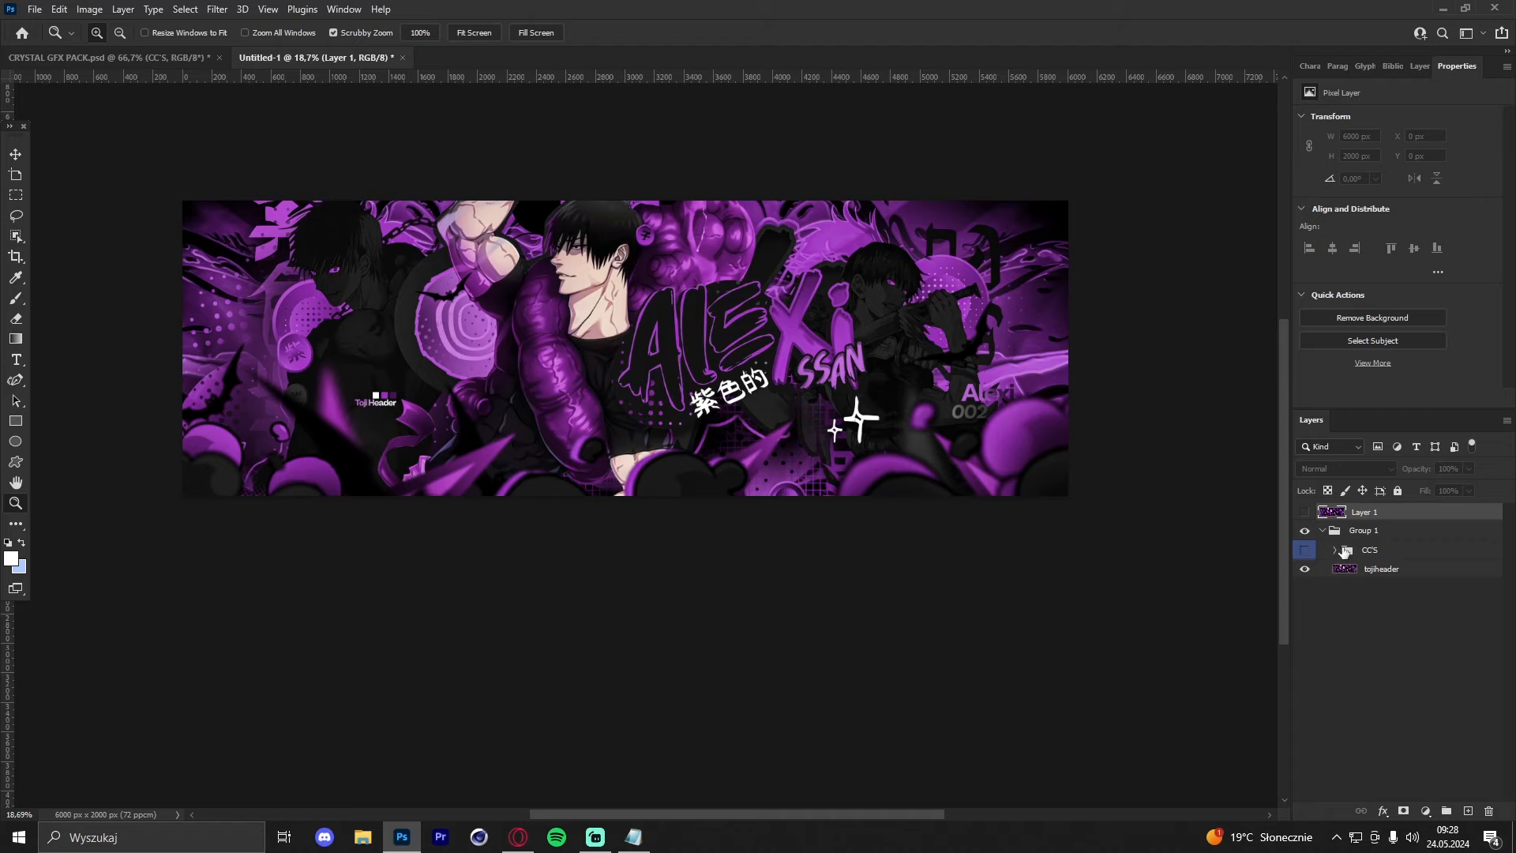
left_click(1305, 553)
left_click(1305, 512)
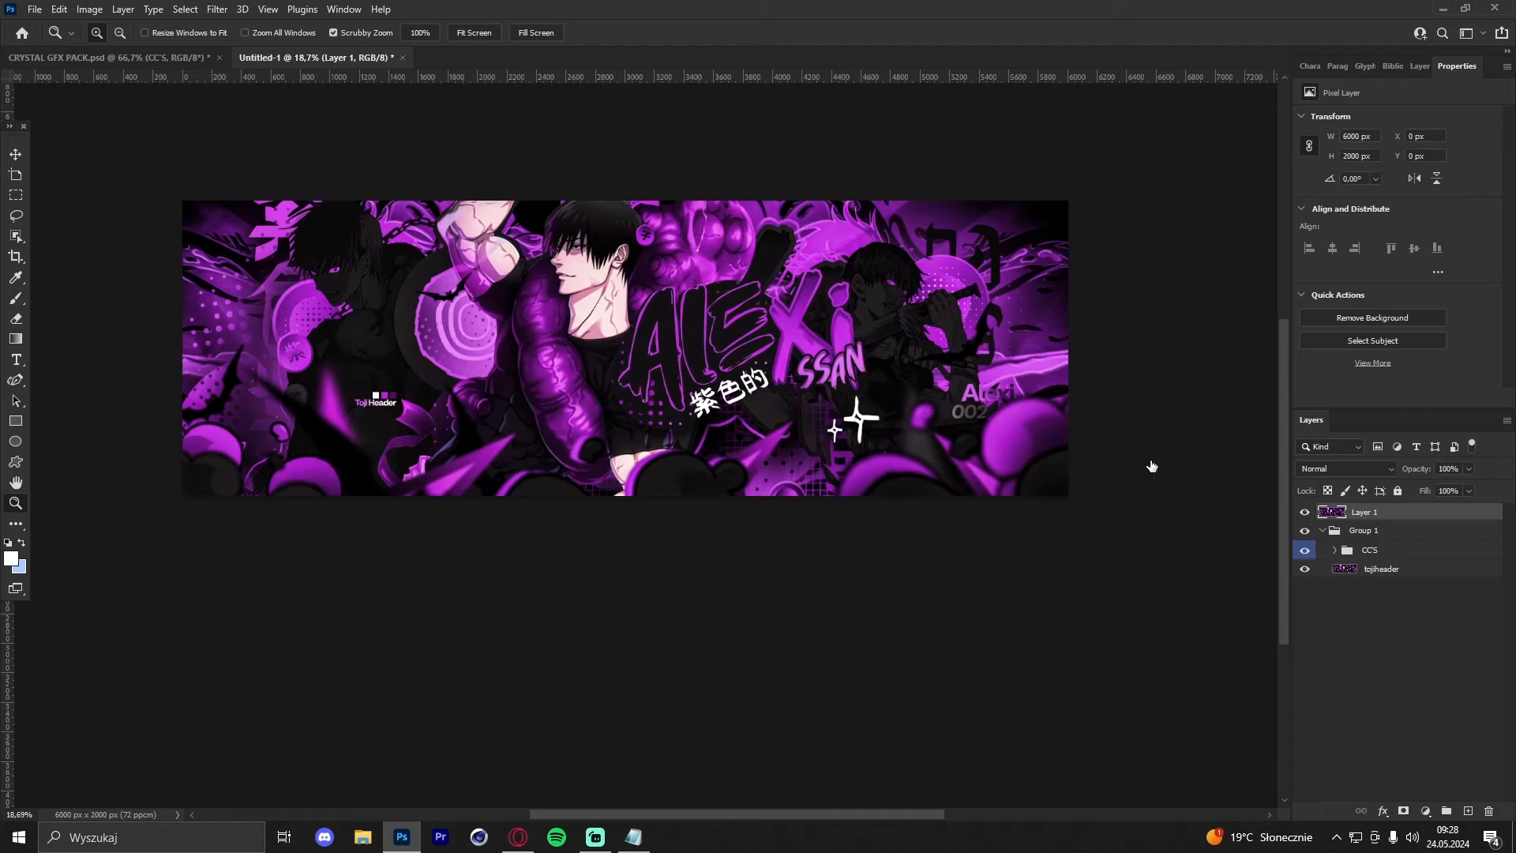
left_click_drag(654, 274, 781, 262)
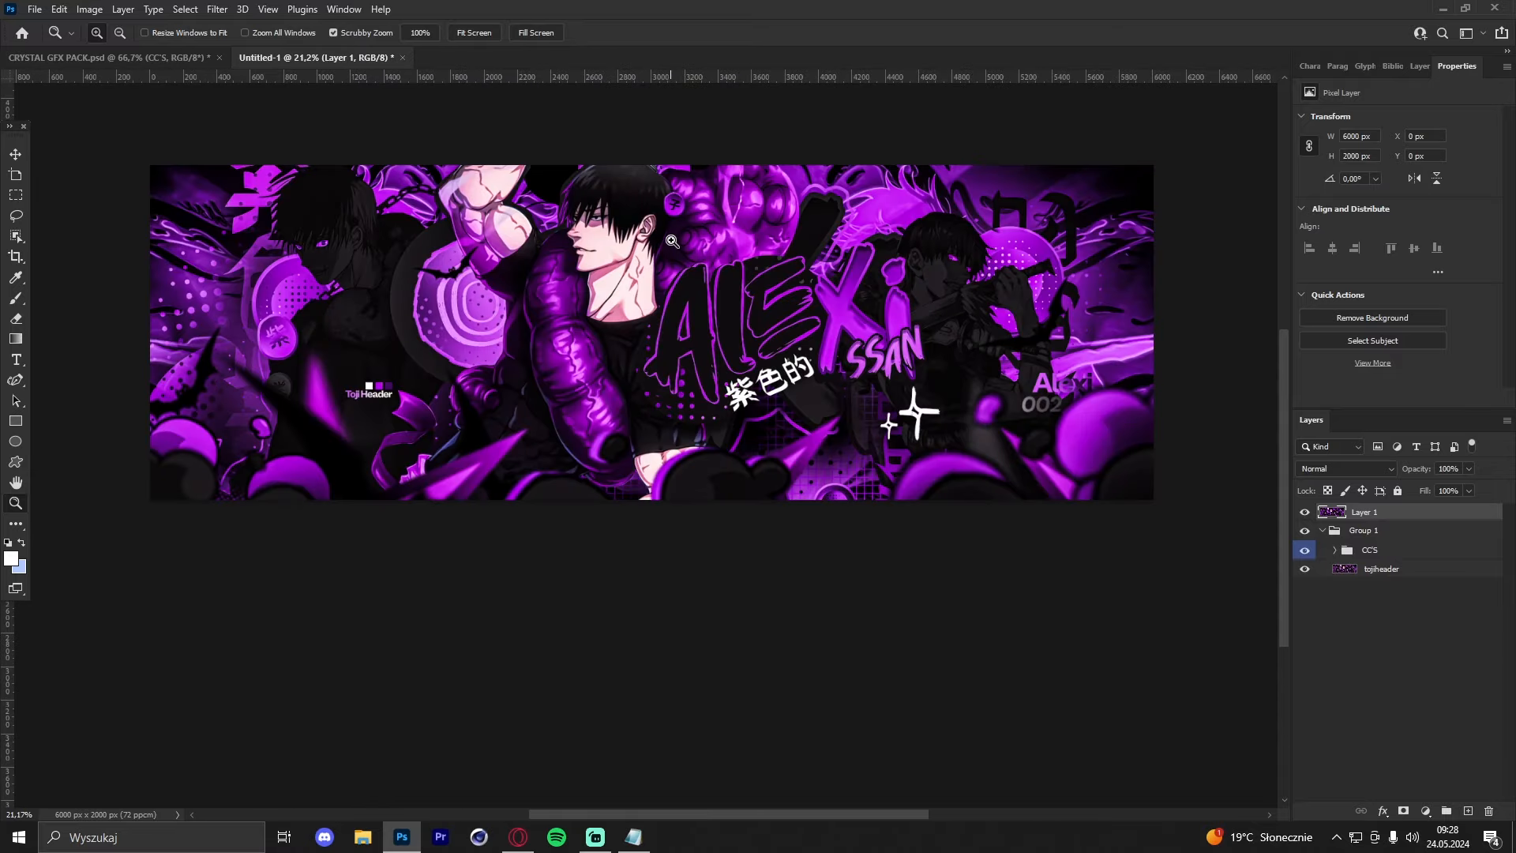
left_click_drag(631, 228, 553, 288)
left_click_drag(686, 289, 776, 306)
left_click_drag(589, 300, 617, 300)
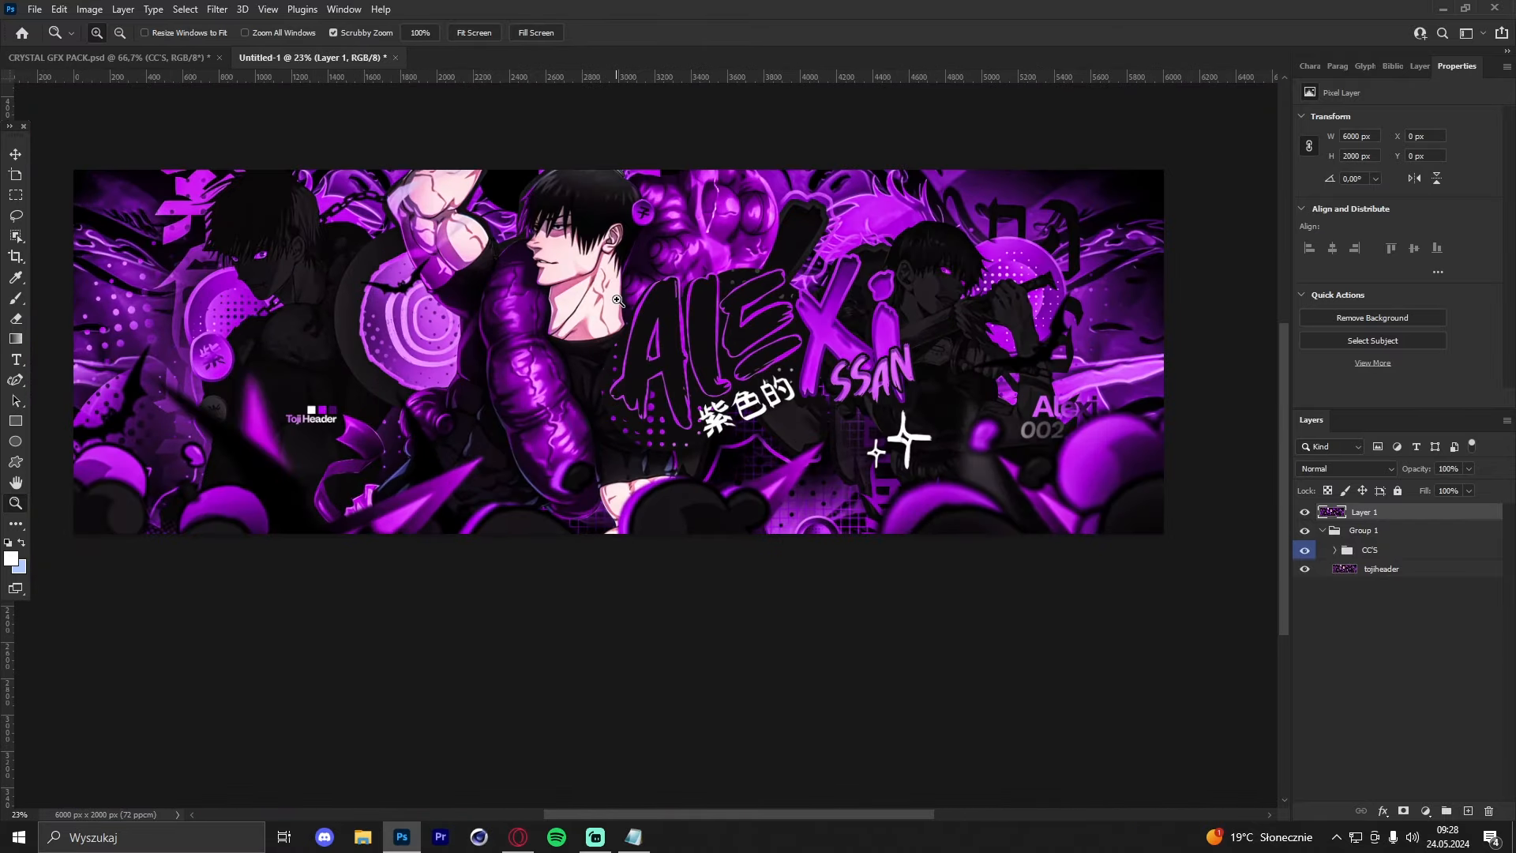
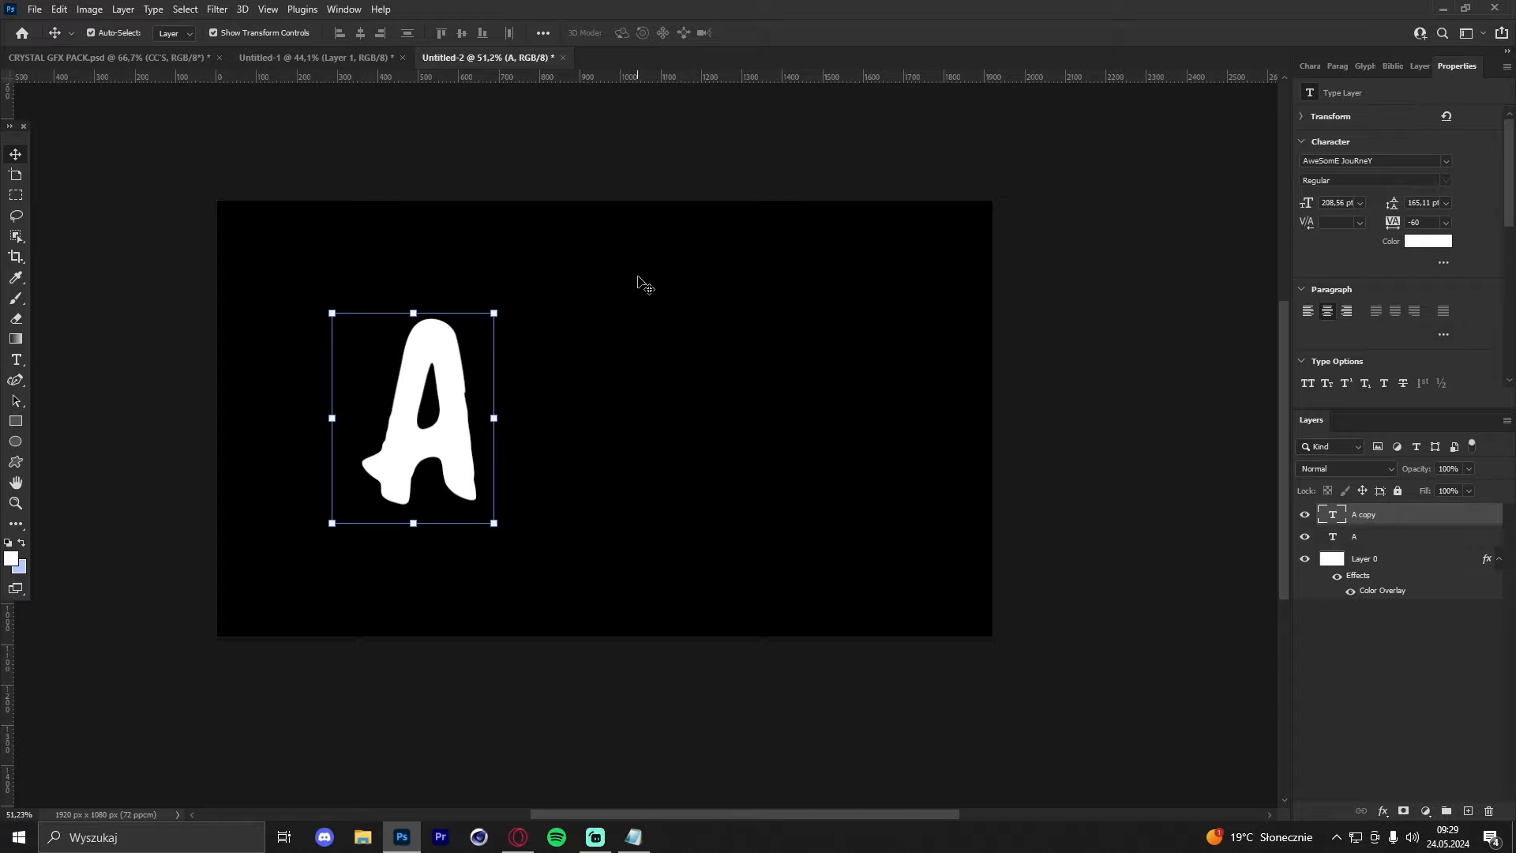
Step: Place the copied A beside the original, slightly higher, and change its text to "l"
left_click_drag(472, 381, 662, 349)
double_click(1335, 521)
type("l")
key("ctrl+Return")
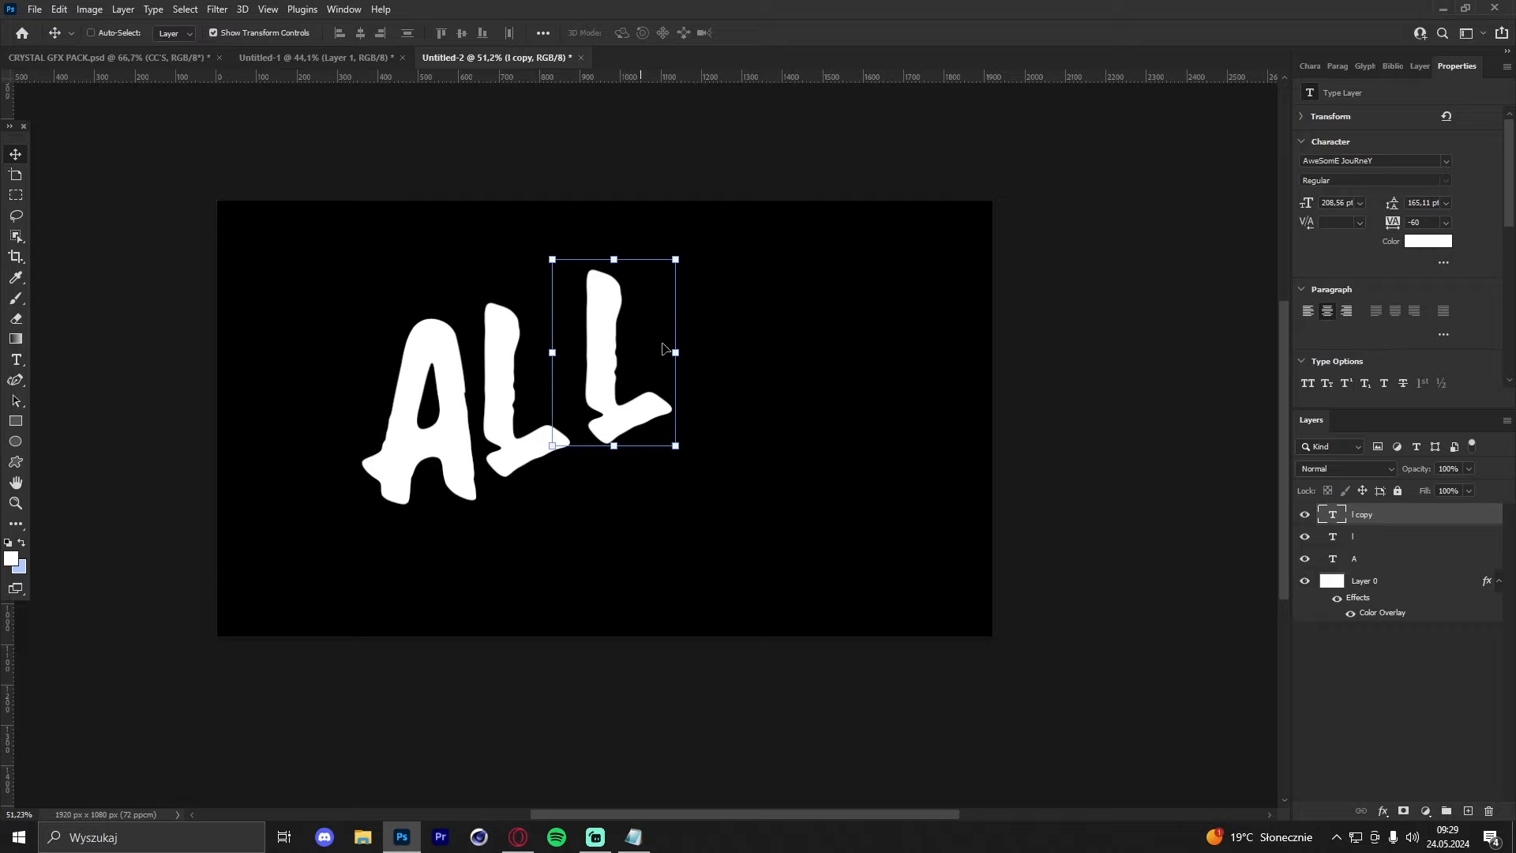
Step: Change the copied l to "e", scale it to 72.75%, and nest it above the foot of the L
double_click(1336, 521)
type("e")
key("ctrl+Return")
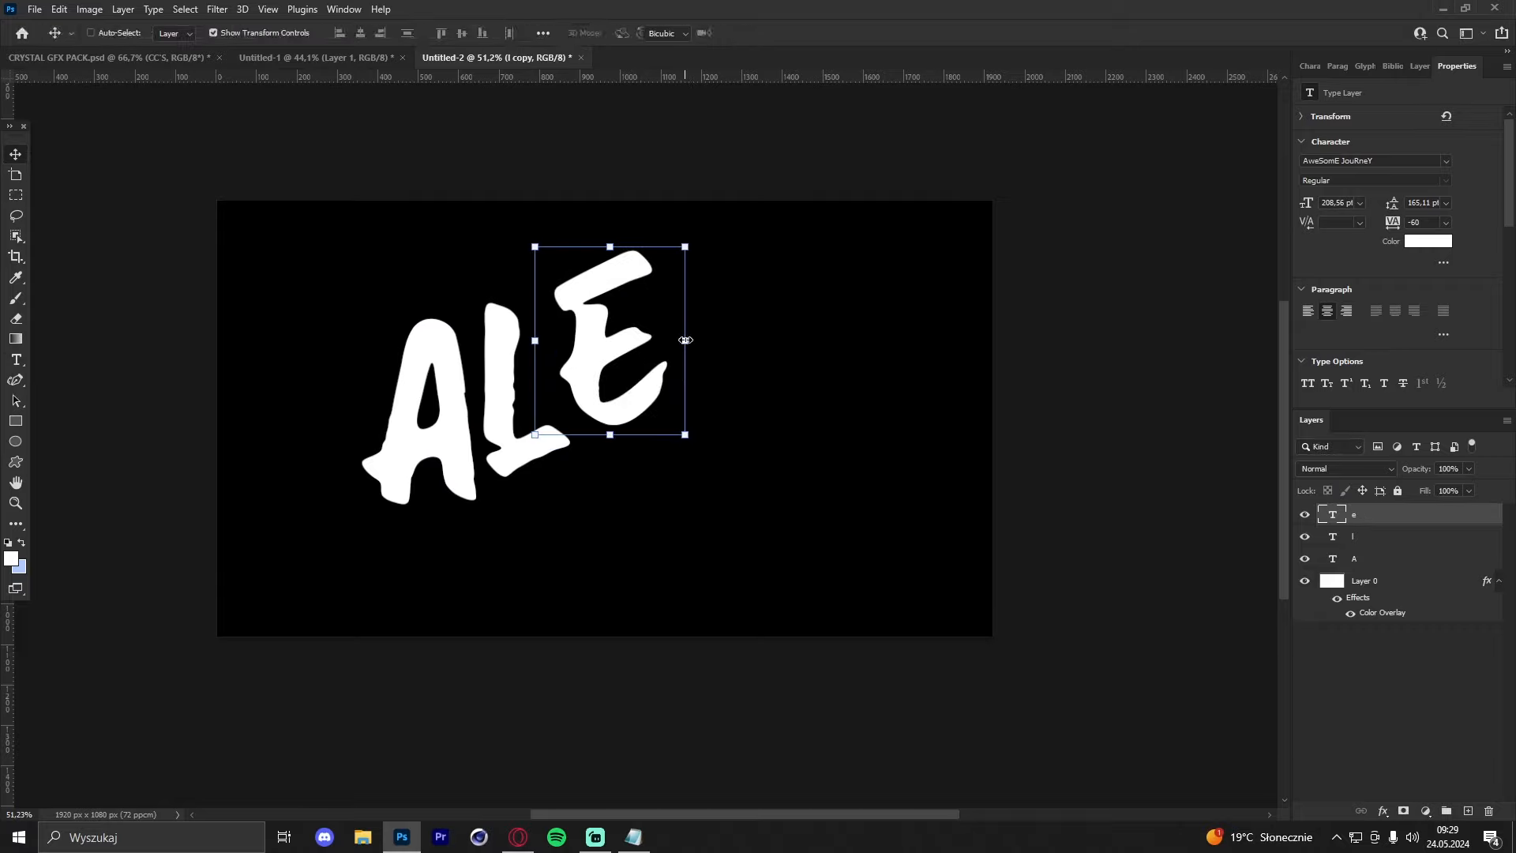
left_click(685, 340)
left_click_drag(699, 352, 624, 384)
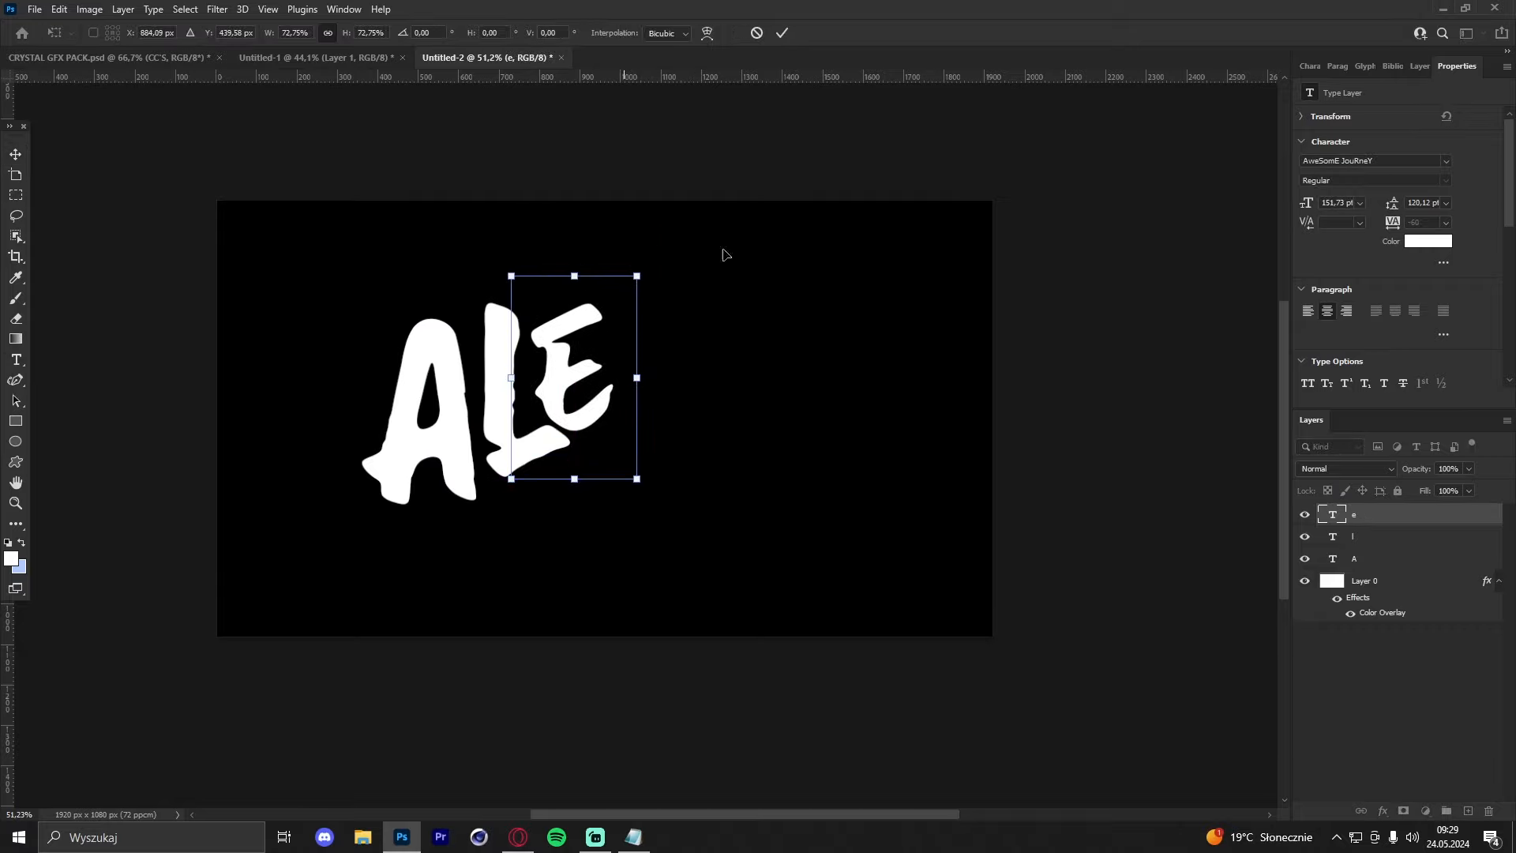
left_click(788, 33)
Step: Duplicate the e layer, place the copy beside the original, and change its text to "x"
key("ctrl+j")
left_click_drag(620, 316, 740, 327)
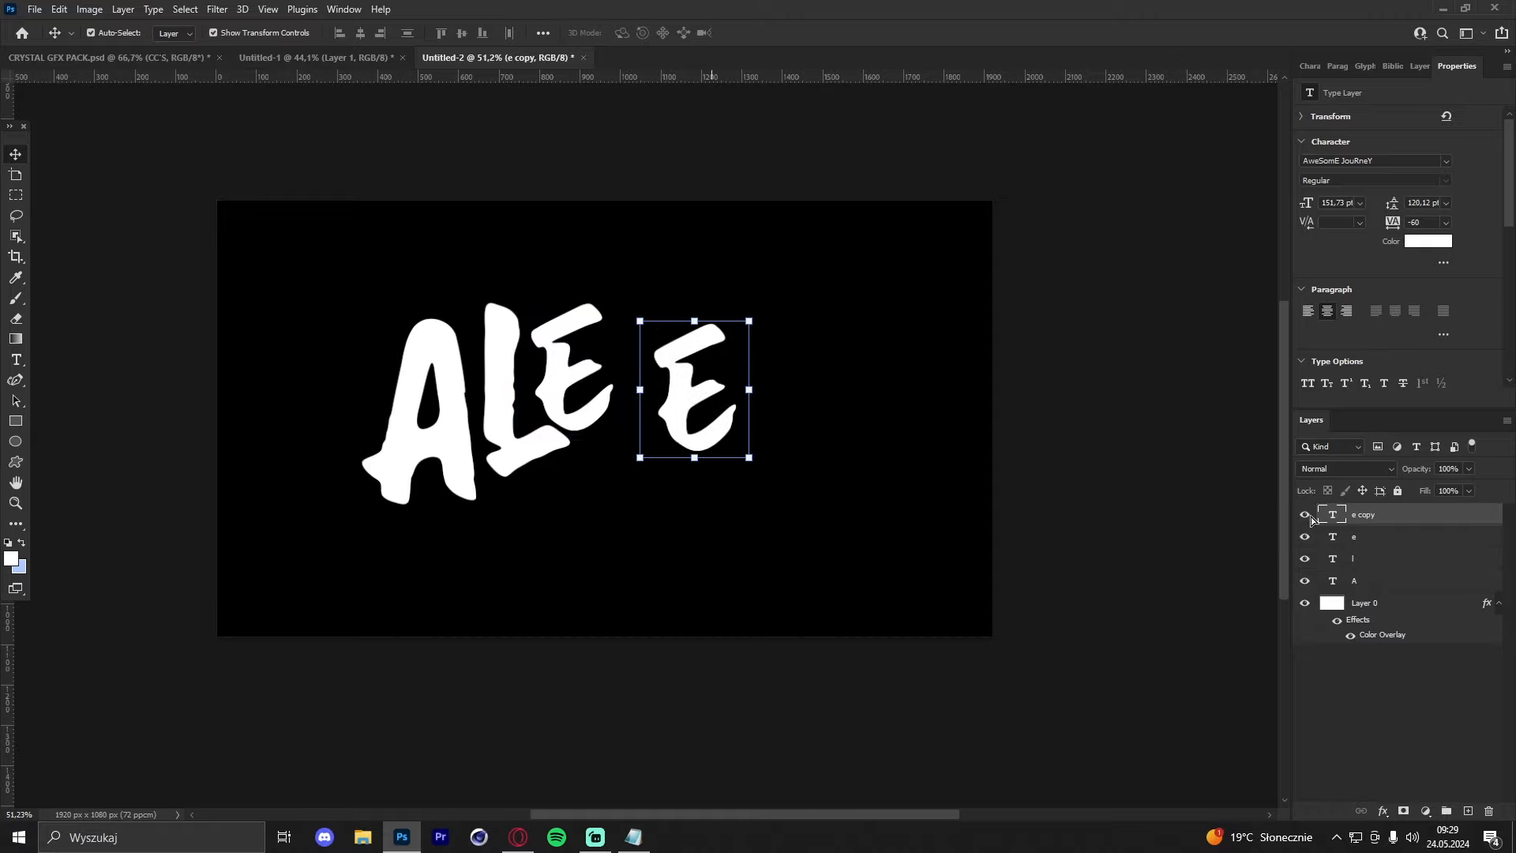
double_click(1332, 518)
type("x")
key("ctrl+Return")
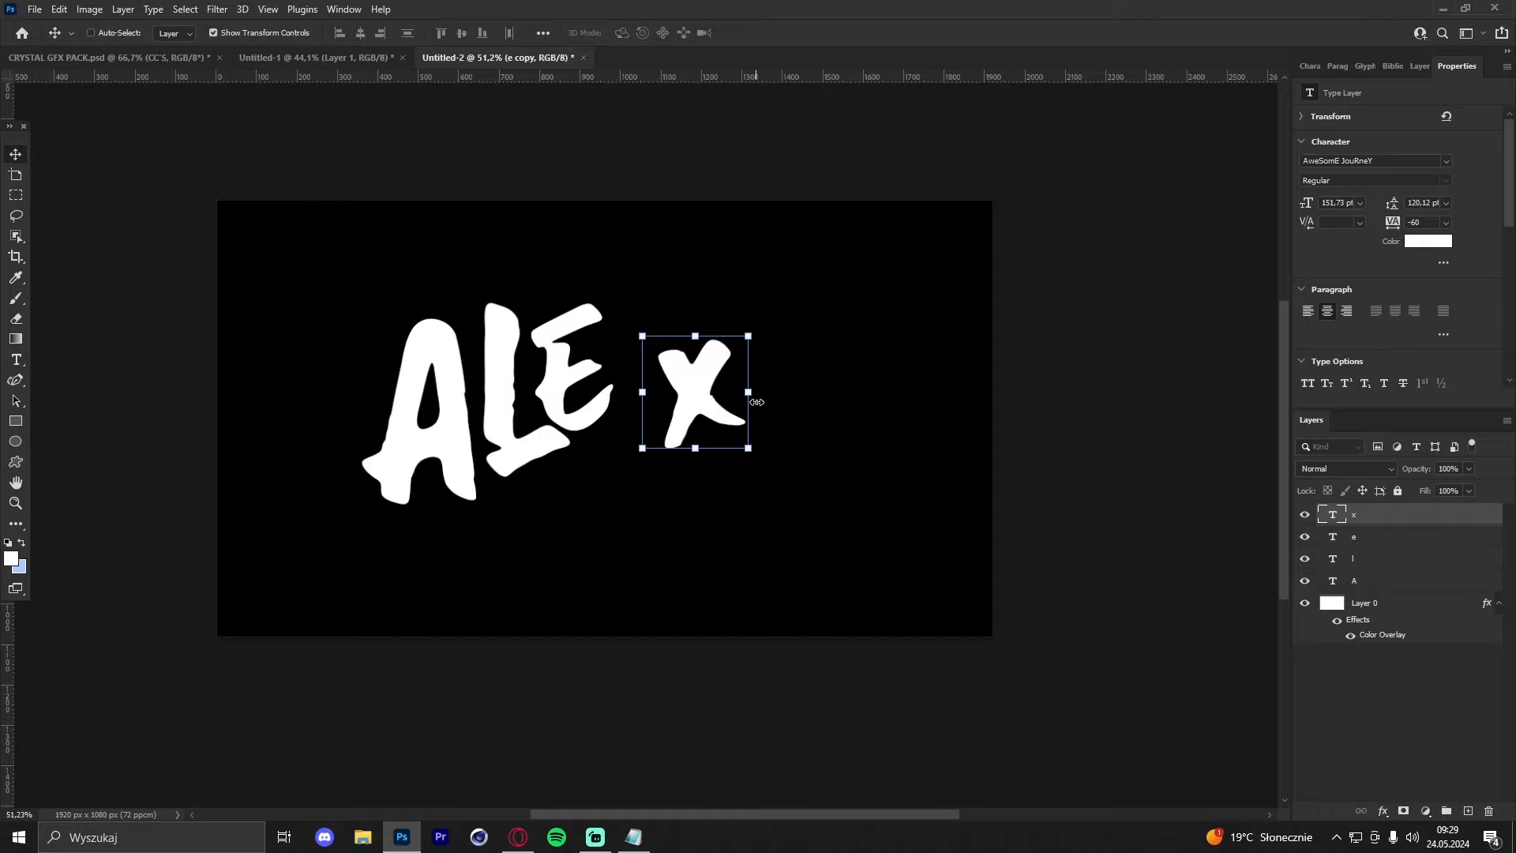
Step: Enlarge the x to about 143% and fit it closely against the e
key("ctrl+t")
left_click_drag(753, 393, 796, 396)
left_click_drag(804, 396, 862, 397)
left_click_drag(811, 414, 695, 418)
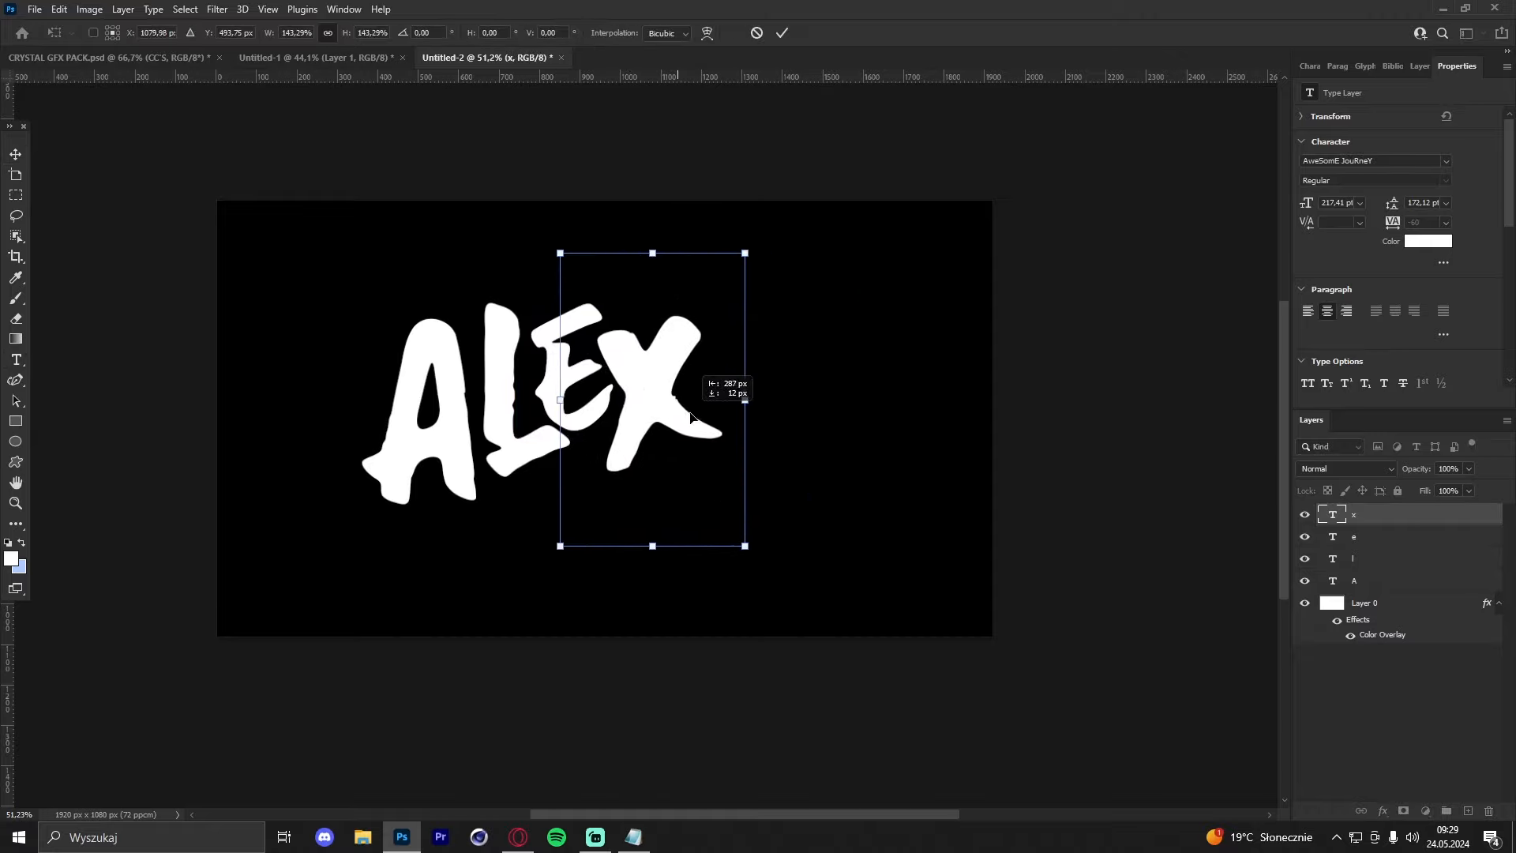
left_click_drag(775, 393, 761, 343)
left_click(782, 32)
Step: Duplicate the x layer, change its text to "i", and resize and fit it against the upper end of the X
key("ctrl+j")
double_click(1332, 514)
type("i")
key("ctrl+Return")
key("ctrl+t")
left_click_drag(773, 272, 780, 285)
left_click(783, 32)
left_click_drag(882, 183, 888, 191)
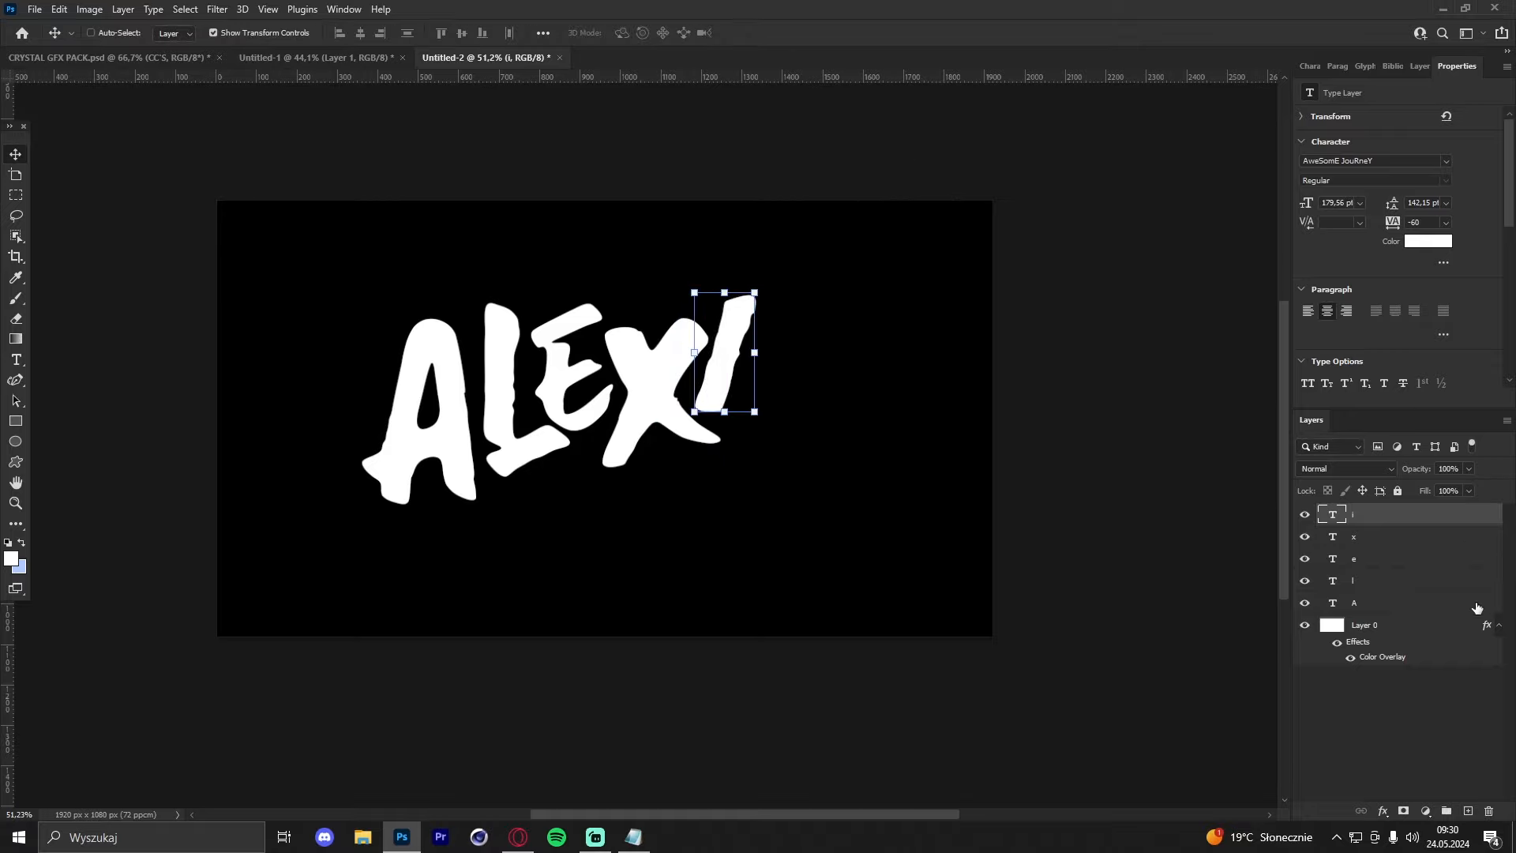
Step: Select all five letter layers, scale them together to 116.02%, and centre them vertically on the canvas
left_click(1380, 611, "shift")
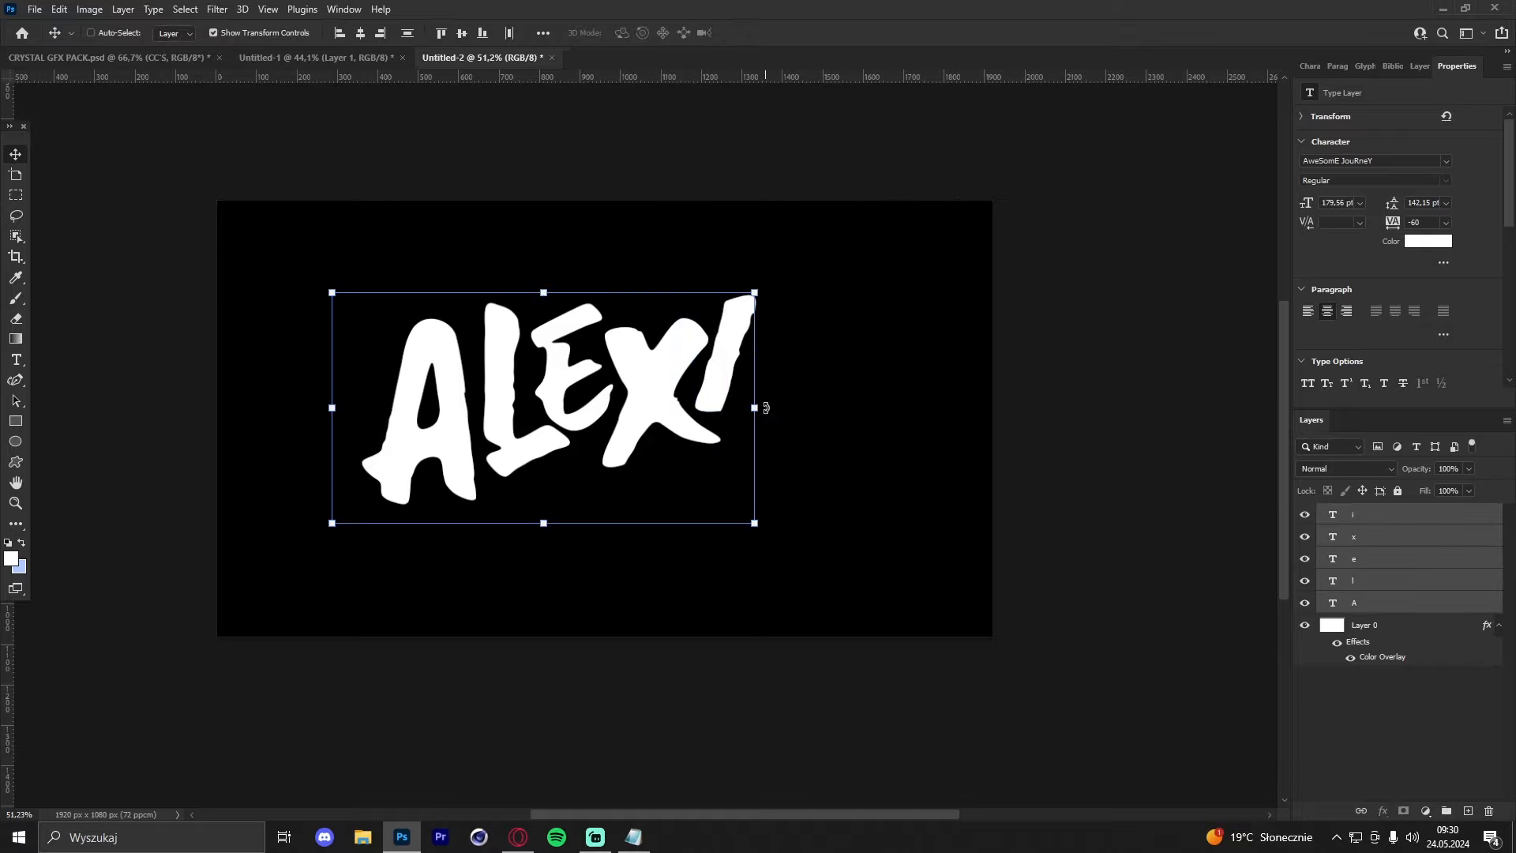
left_click_drag(756, 408, 791, 433)
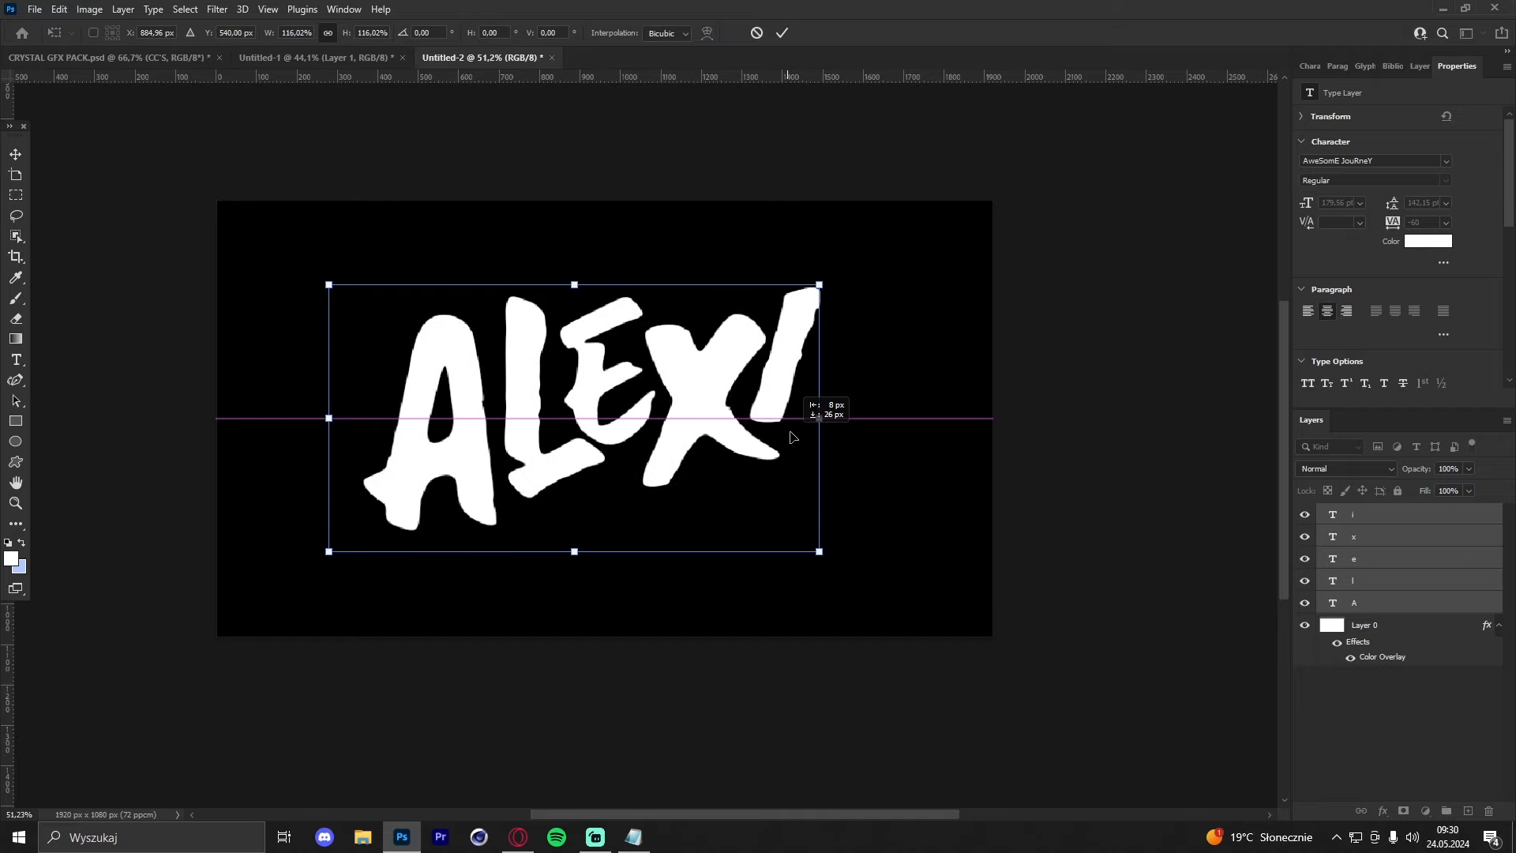
left_click(782, 33)
Step: Compare the new lettering with the title lettering in the Untitled-1 header, and examine the letter shapes up close
left_click(110, 57)
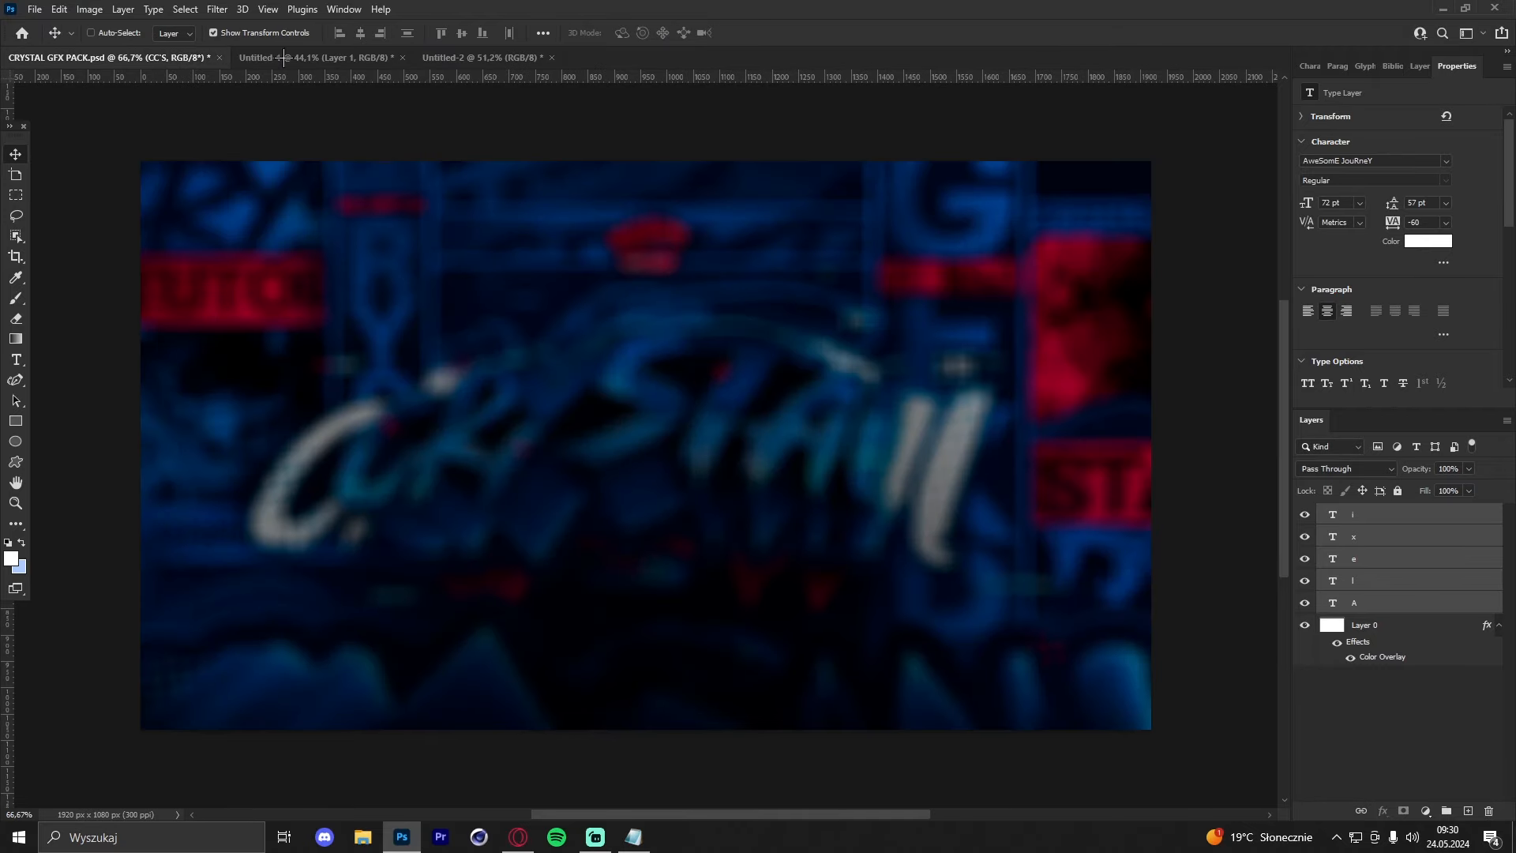
left_click(286, 57)
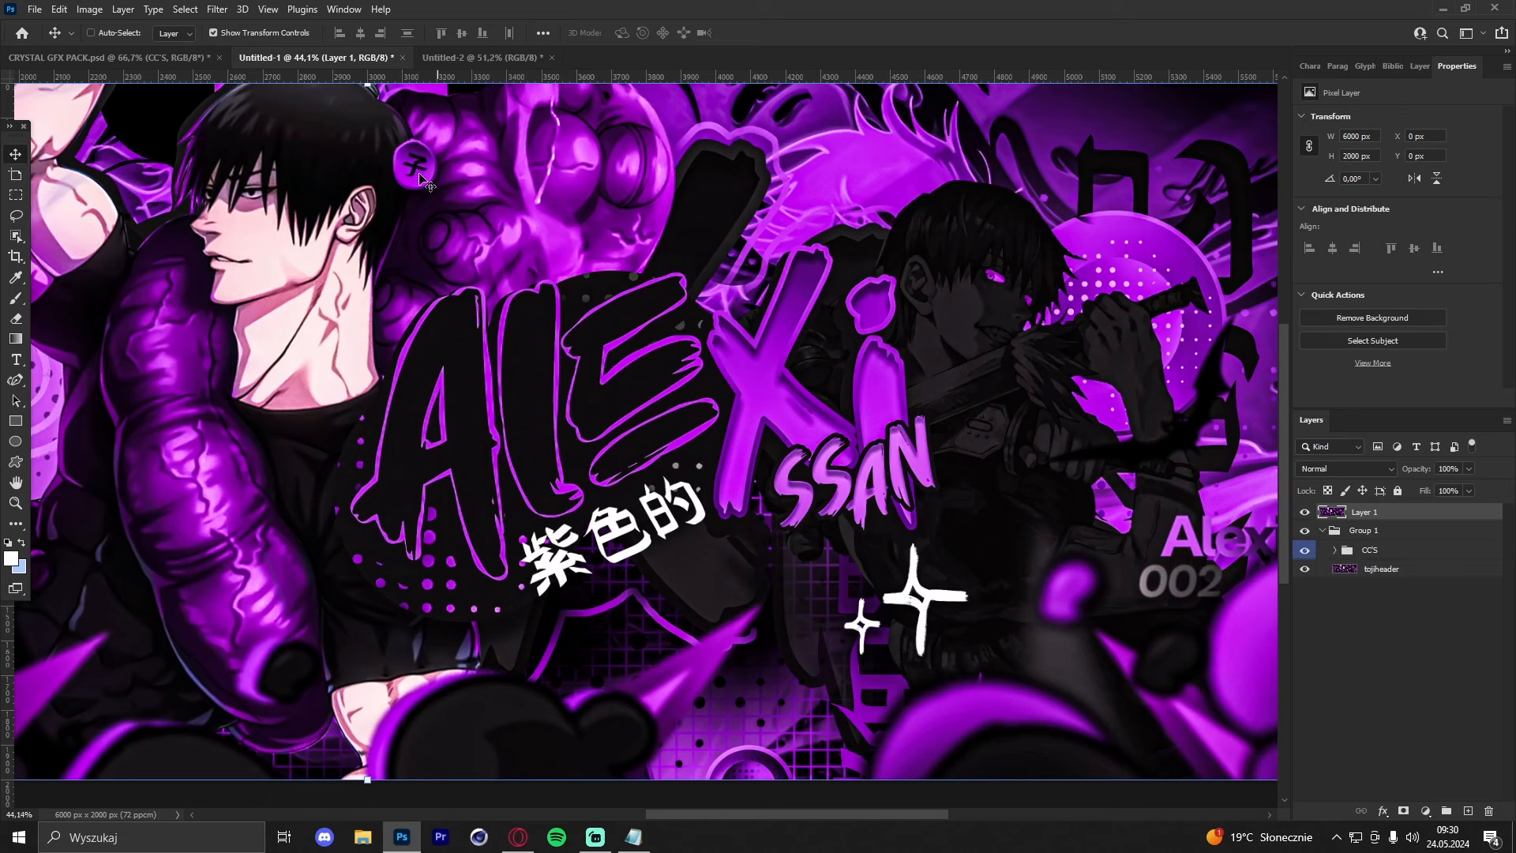
left_click(454, 57)
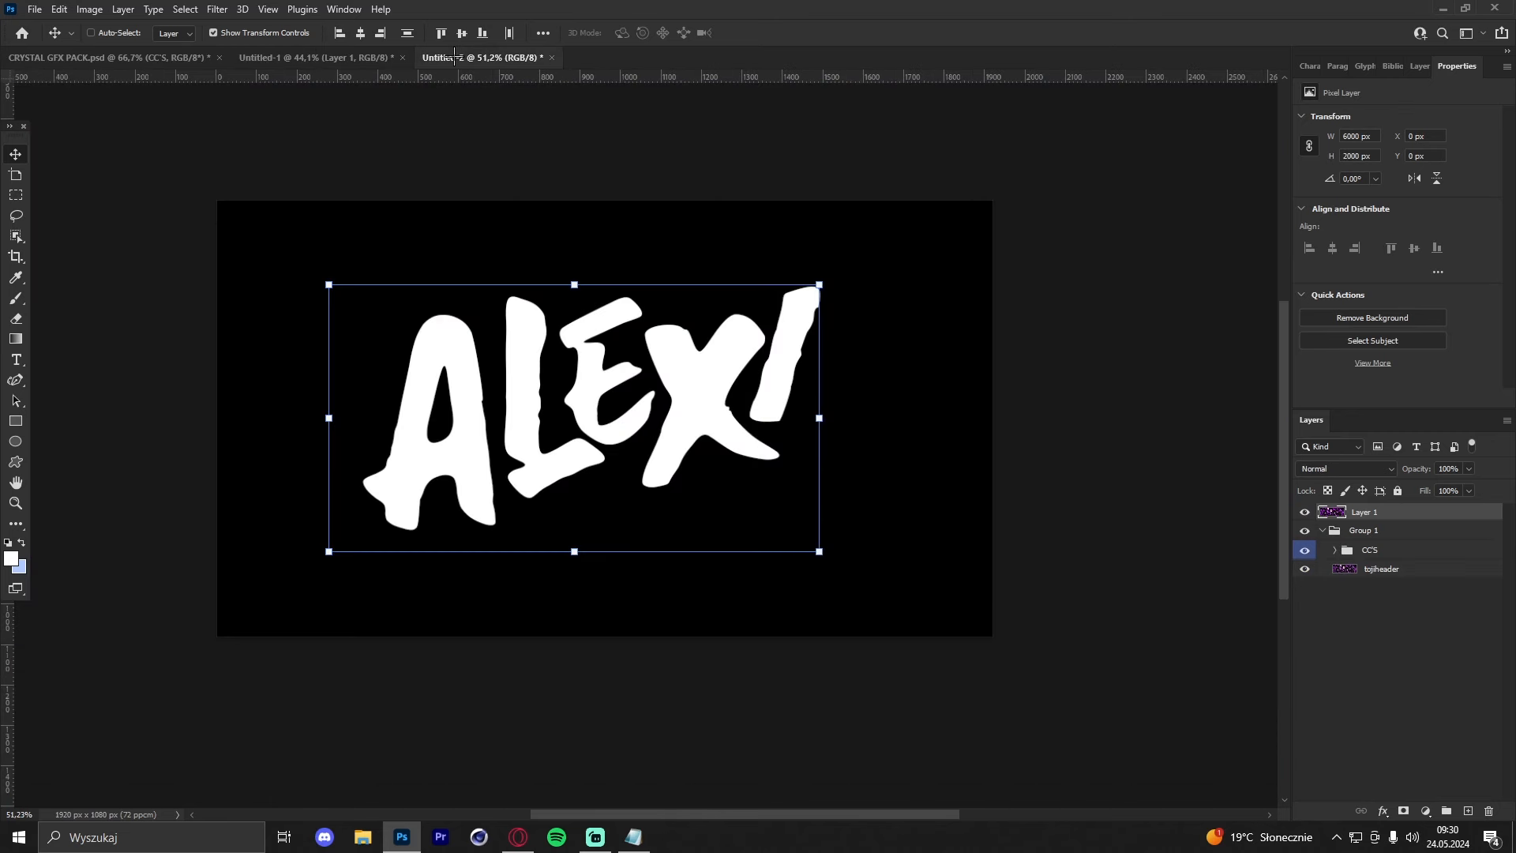
left_click(323, 59)
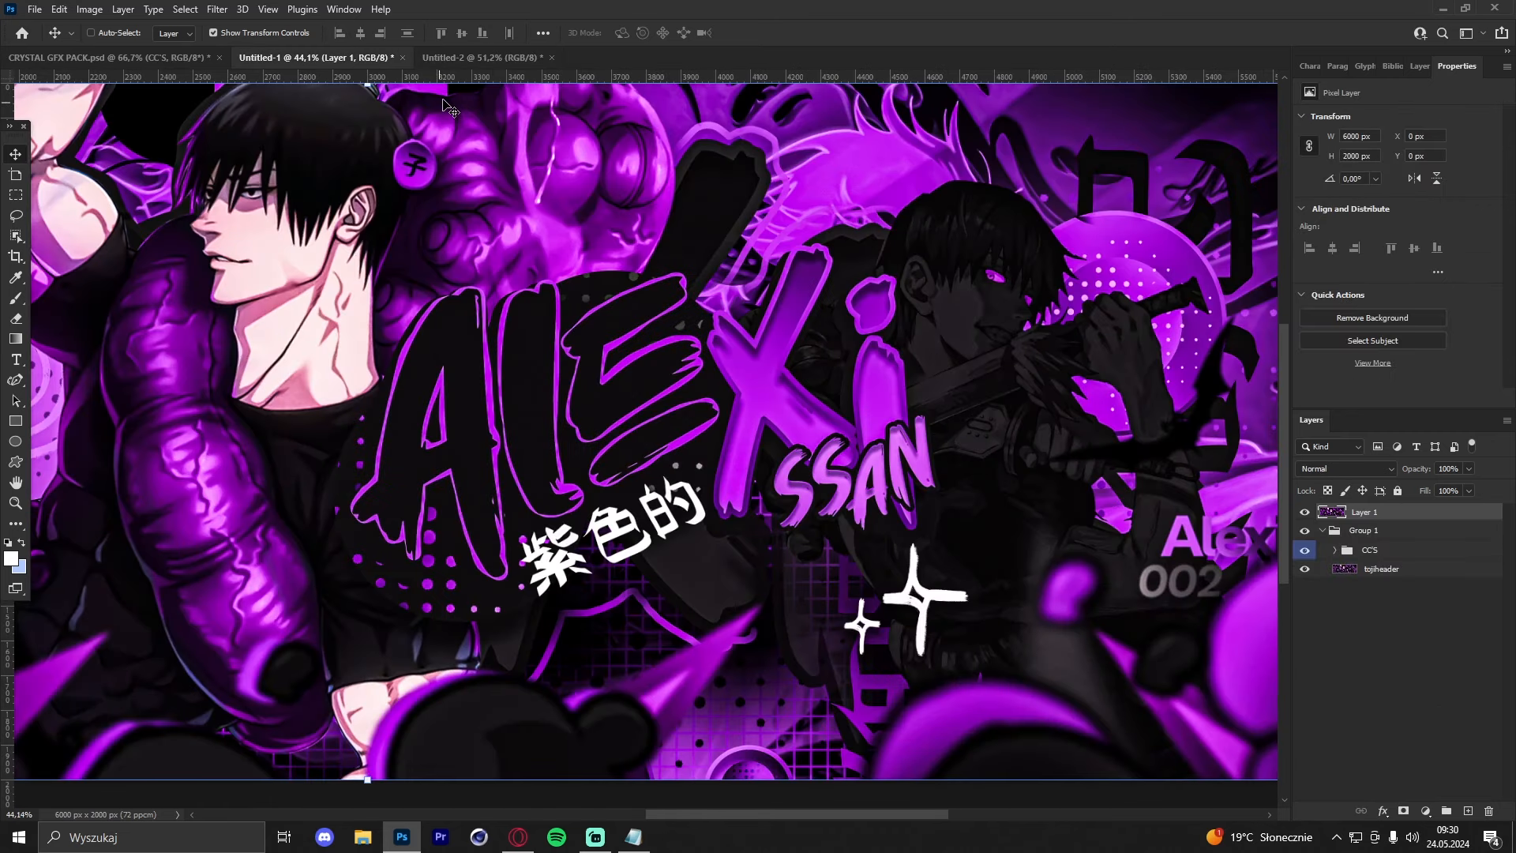
left_click(468, 58)
key("z")
mouse_move(643, 249)
left_mouse_down()
mouse_move(609, 277)
mouse_move(638, 269)
left_mouse_up()
left_click(638, 269)
key("v")
Step: Combine the e, l and A text layers into one smart object and rasterize it
left_click(1380, 562)
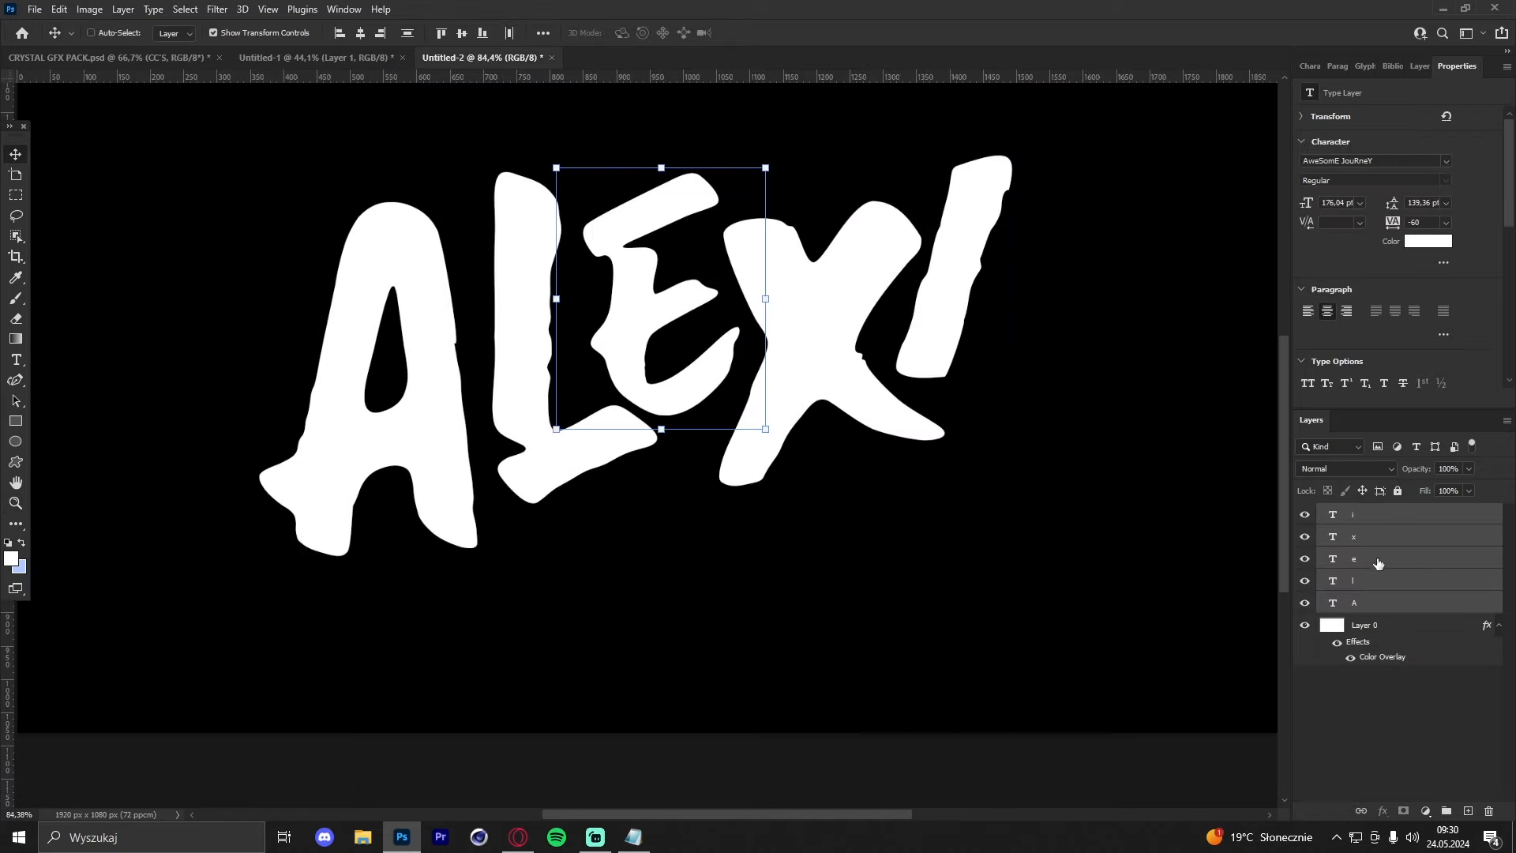
left_click(319, 57)
left_click(485, 58)
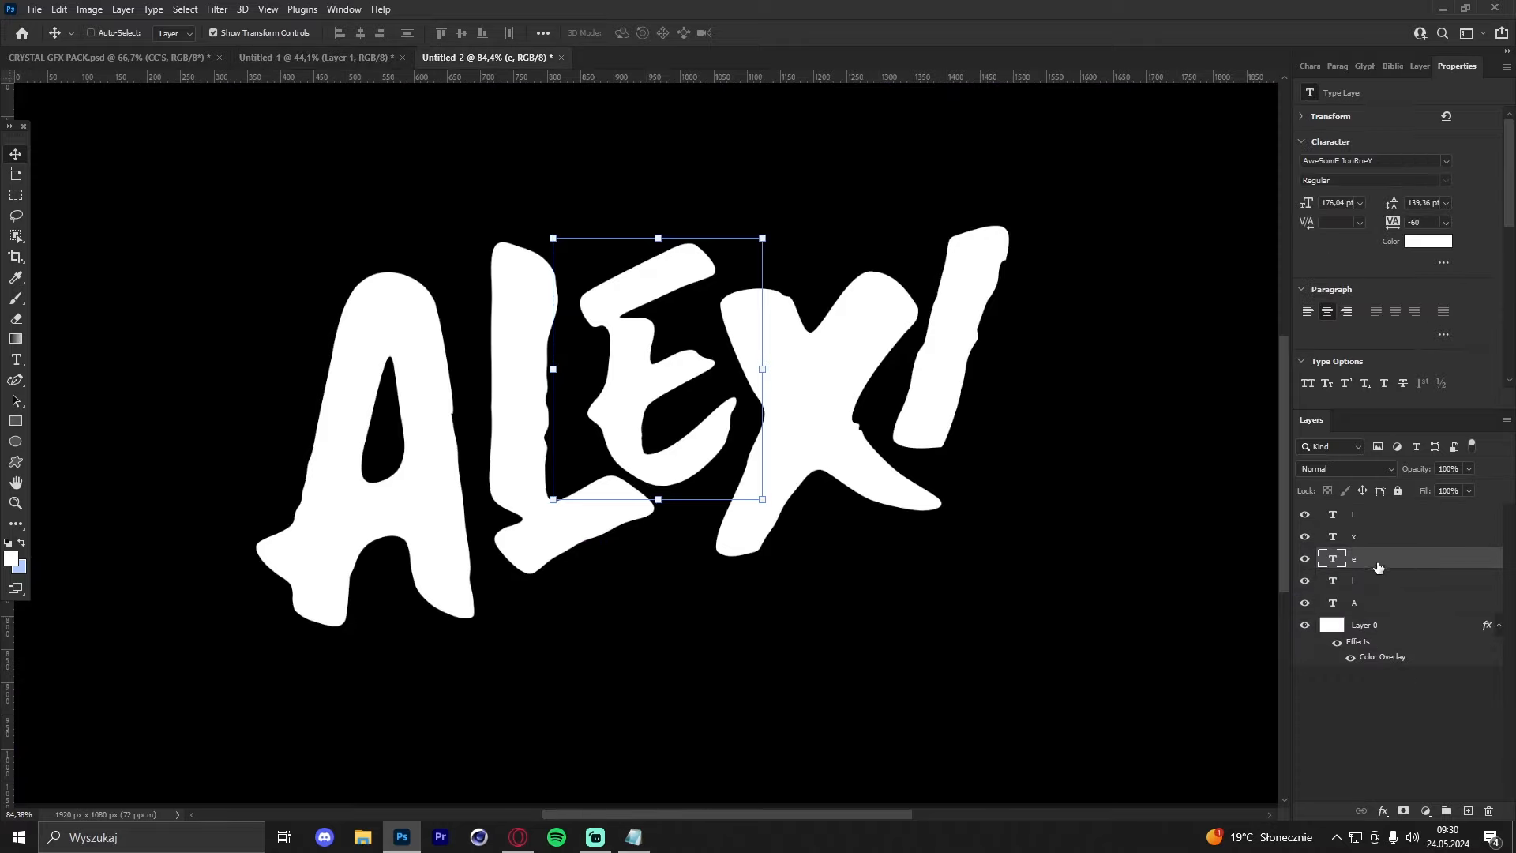
left_click(1366, 605, "shift")
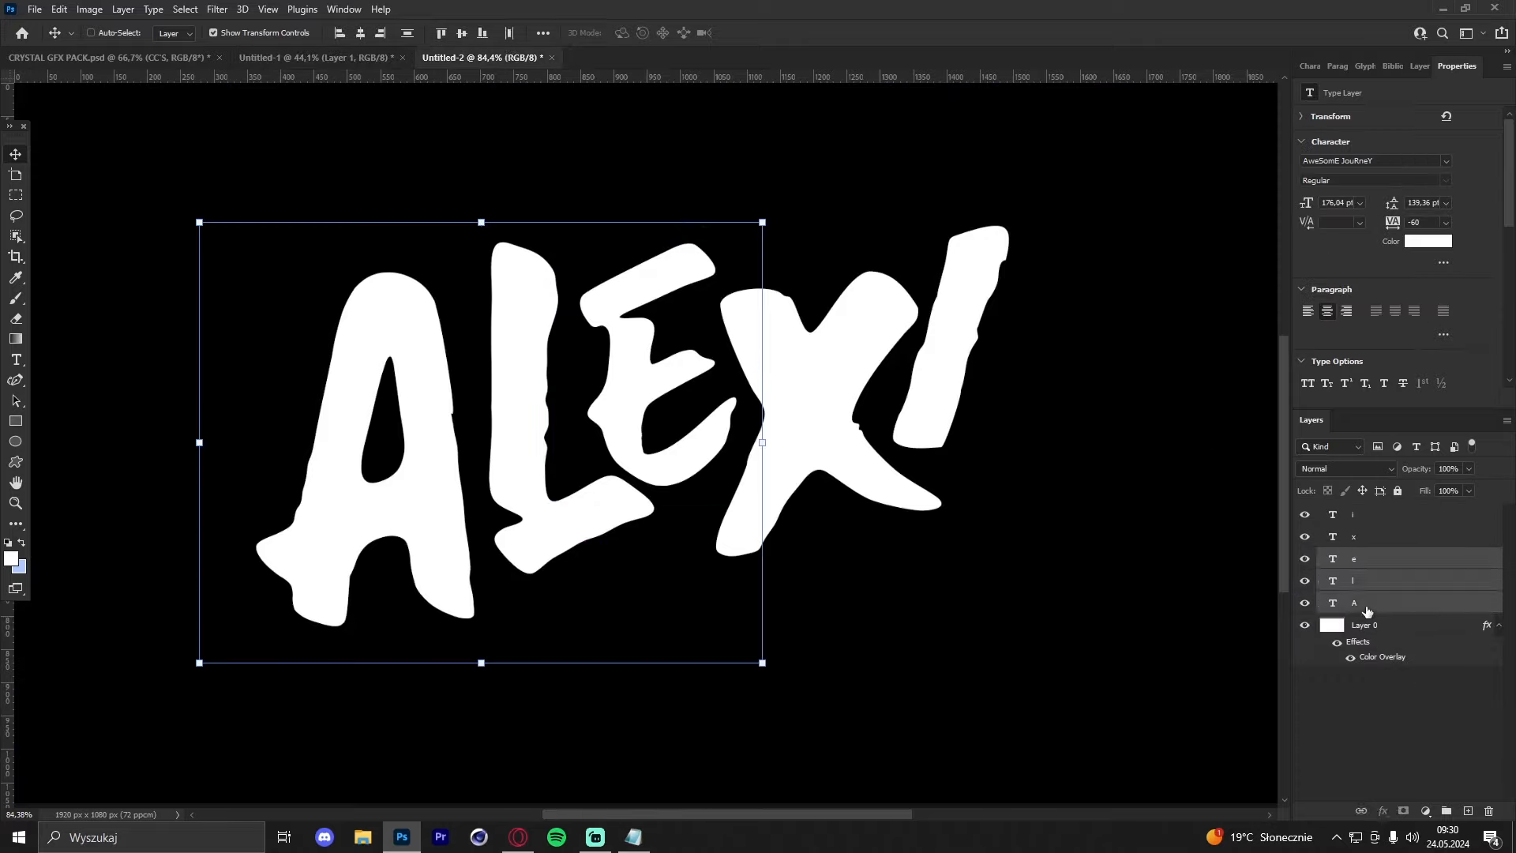
right_click(1375, 602)
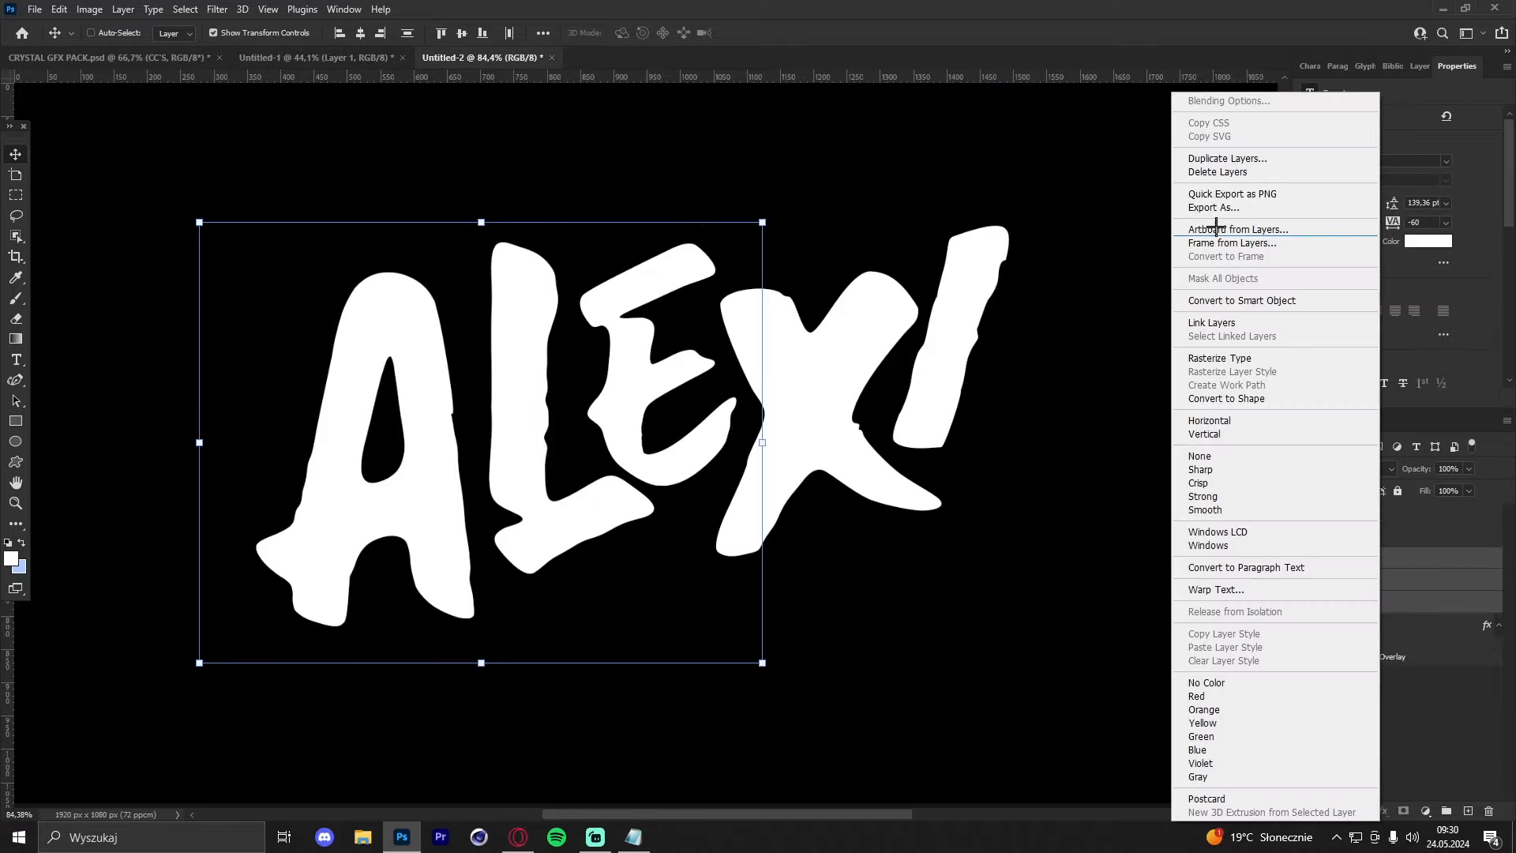
left_click(1231, 301)
right_click(1435, 569)
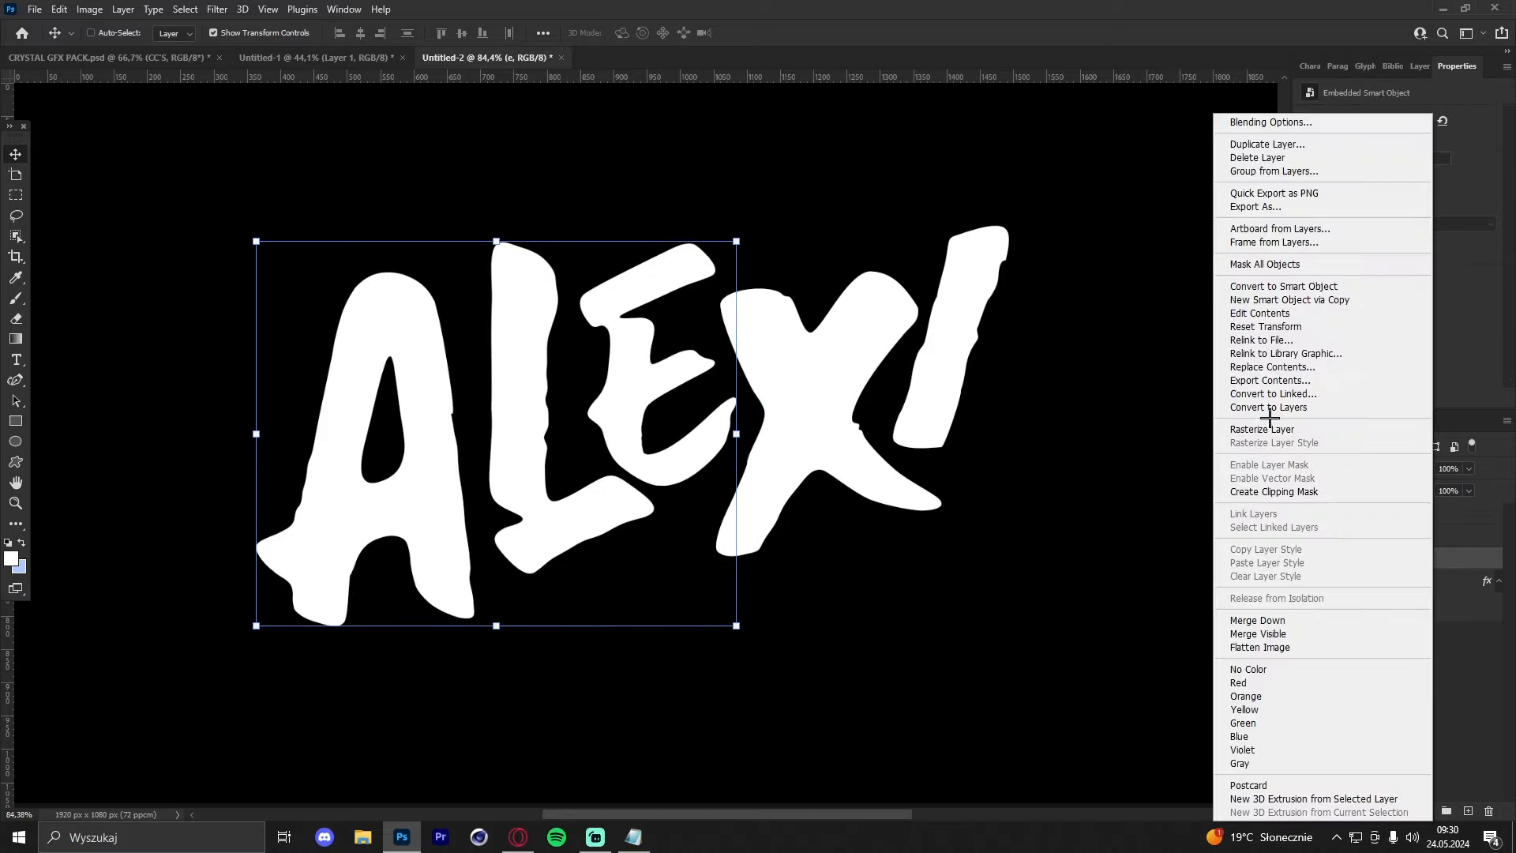
left_click(1382, 427)
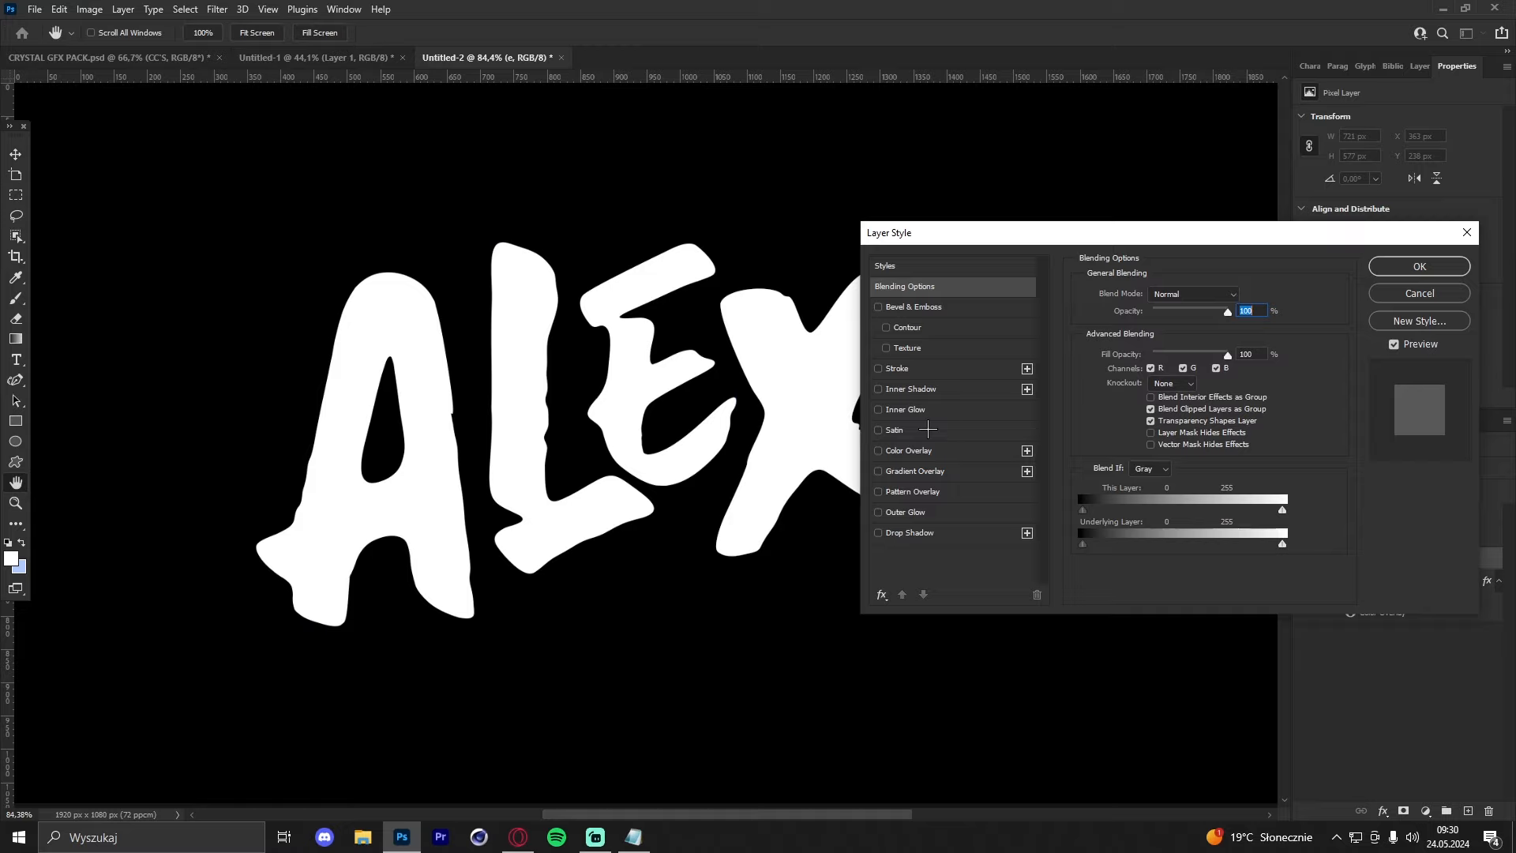
Step: Apply a dark gray #111111 Color Overlay to the rasterized ALE lettering
left_click(879, 449)
left_click(1245, 296)
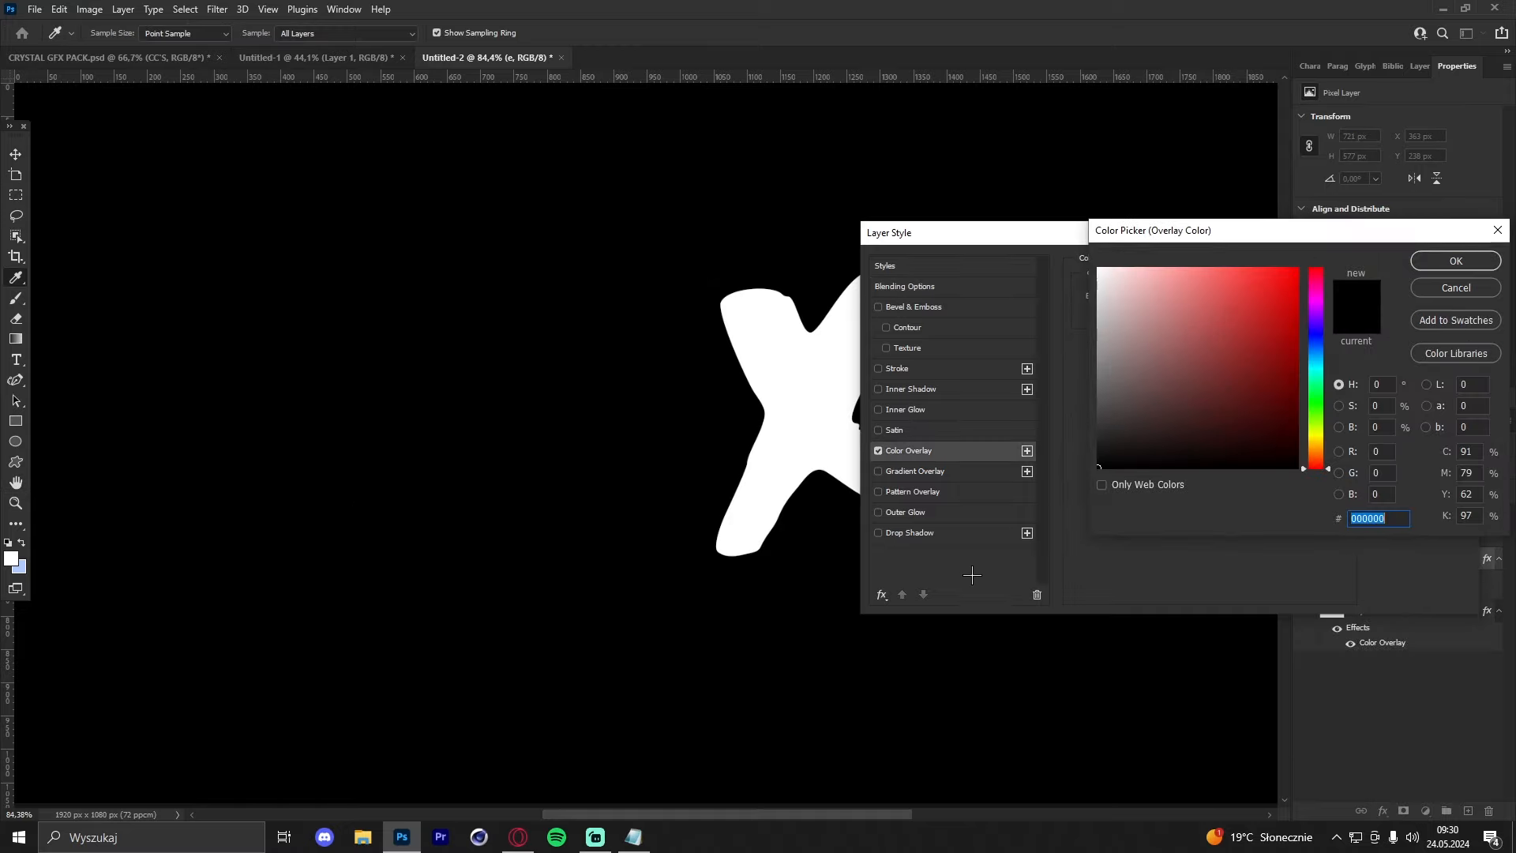
left_click_drag(1111, 462, 1090, 458)
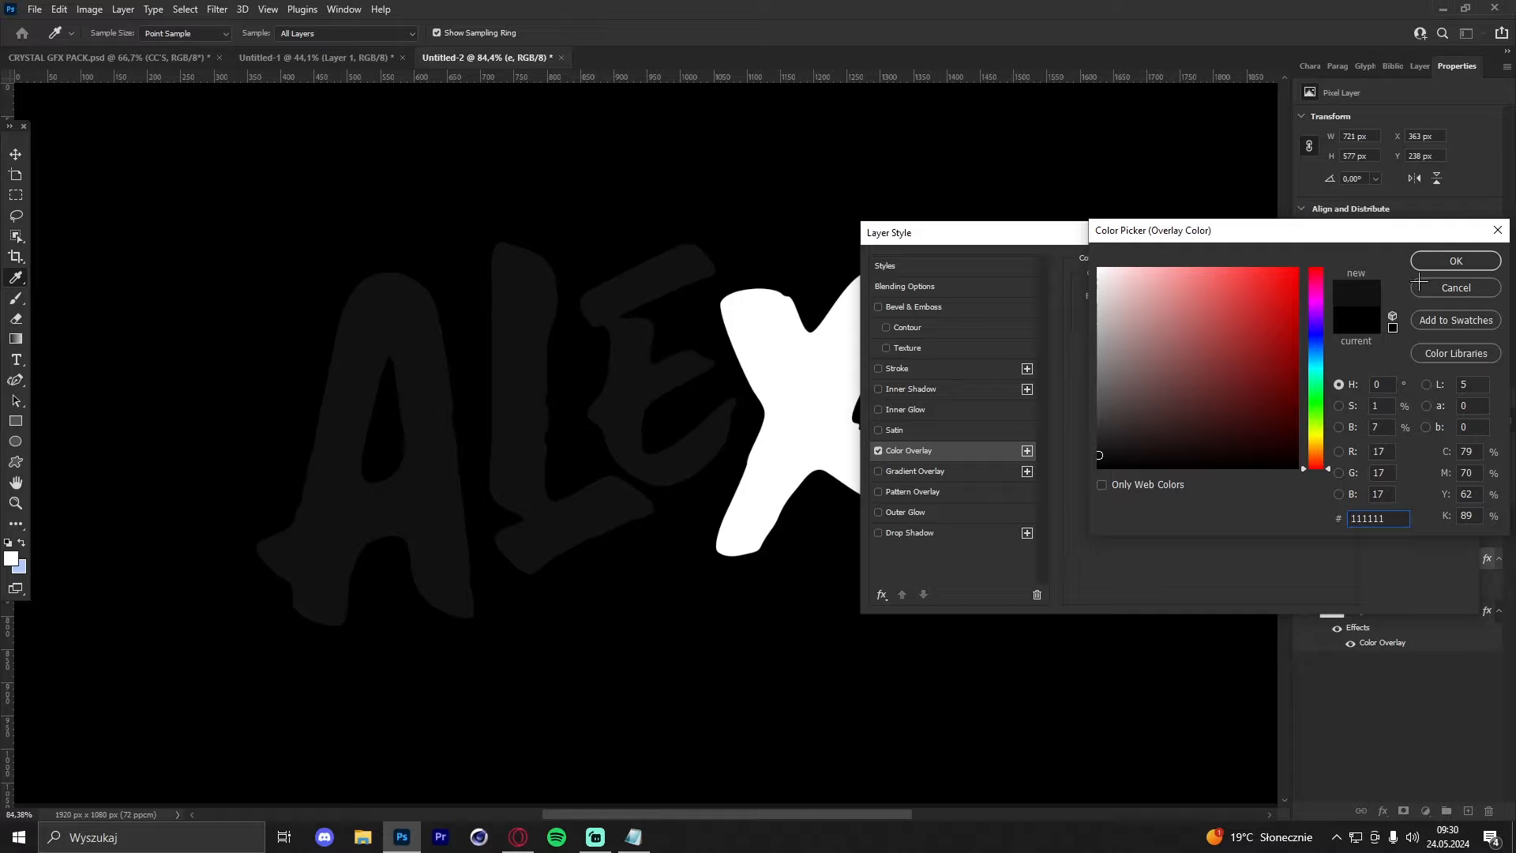
left_click(1435, 261)
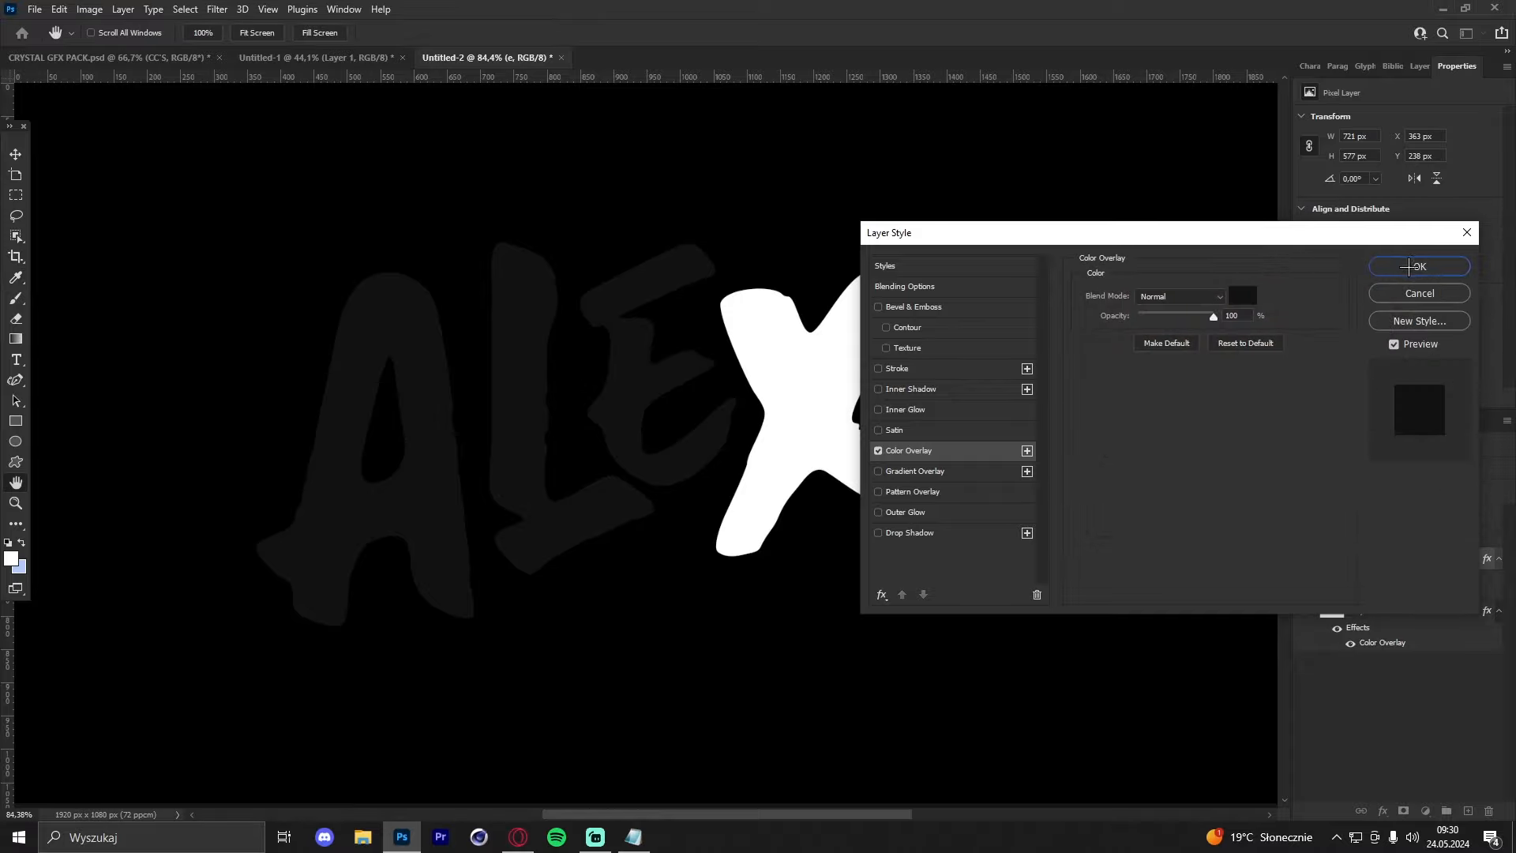
left_click(1431, 263)
Step: Combine the x and i text layers into one smart object
key("z")
left_click_drag(676, 276, 588, 278)
left_click_drag(727, 281, 860, 283)
left_click(16, 154)
left_click(1391, 538)
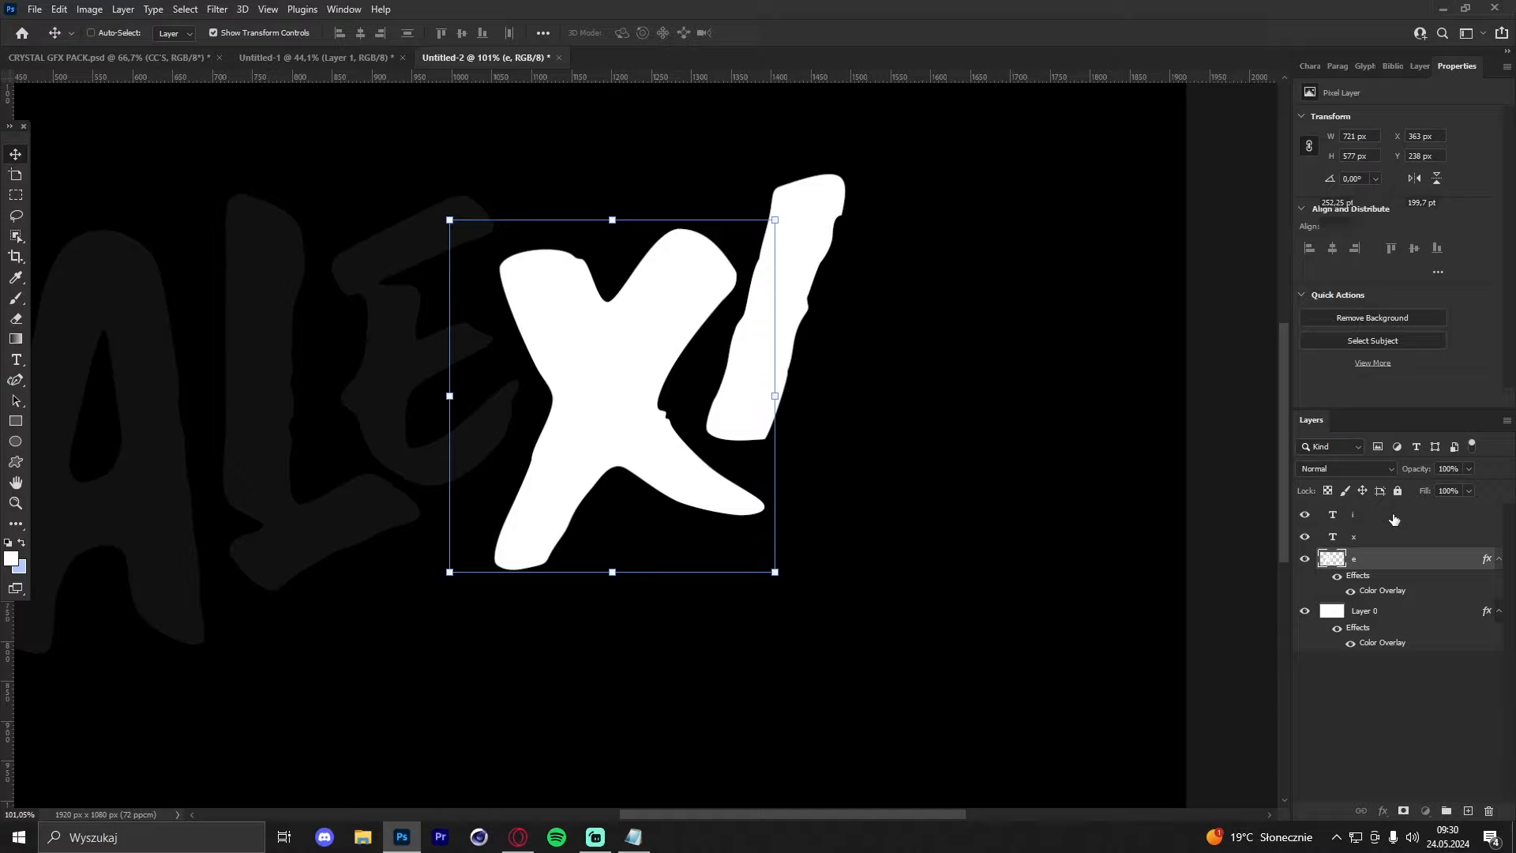
left_click(1393, 515, "shift")
right_click(1398, 517)
left_click(1263, 302)
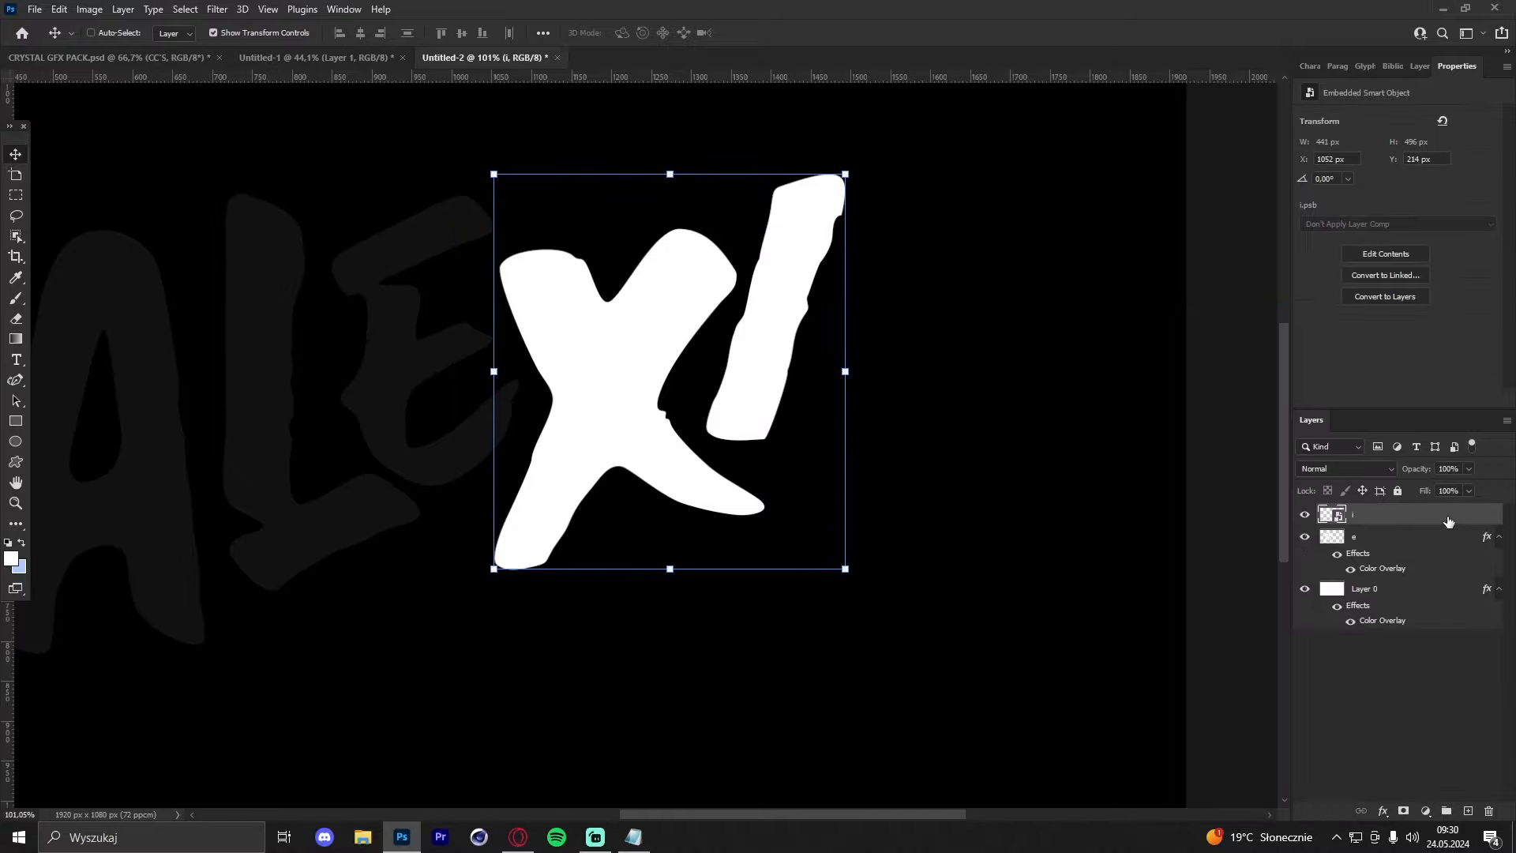
Step: Apply a bright purple Color Overlay with hue 288° to the XI smart object
left_click(953, 454)
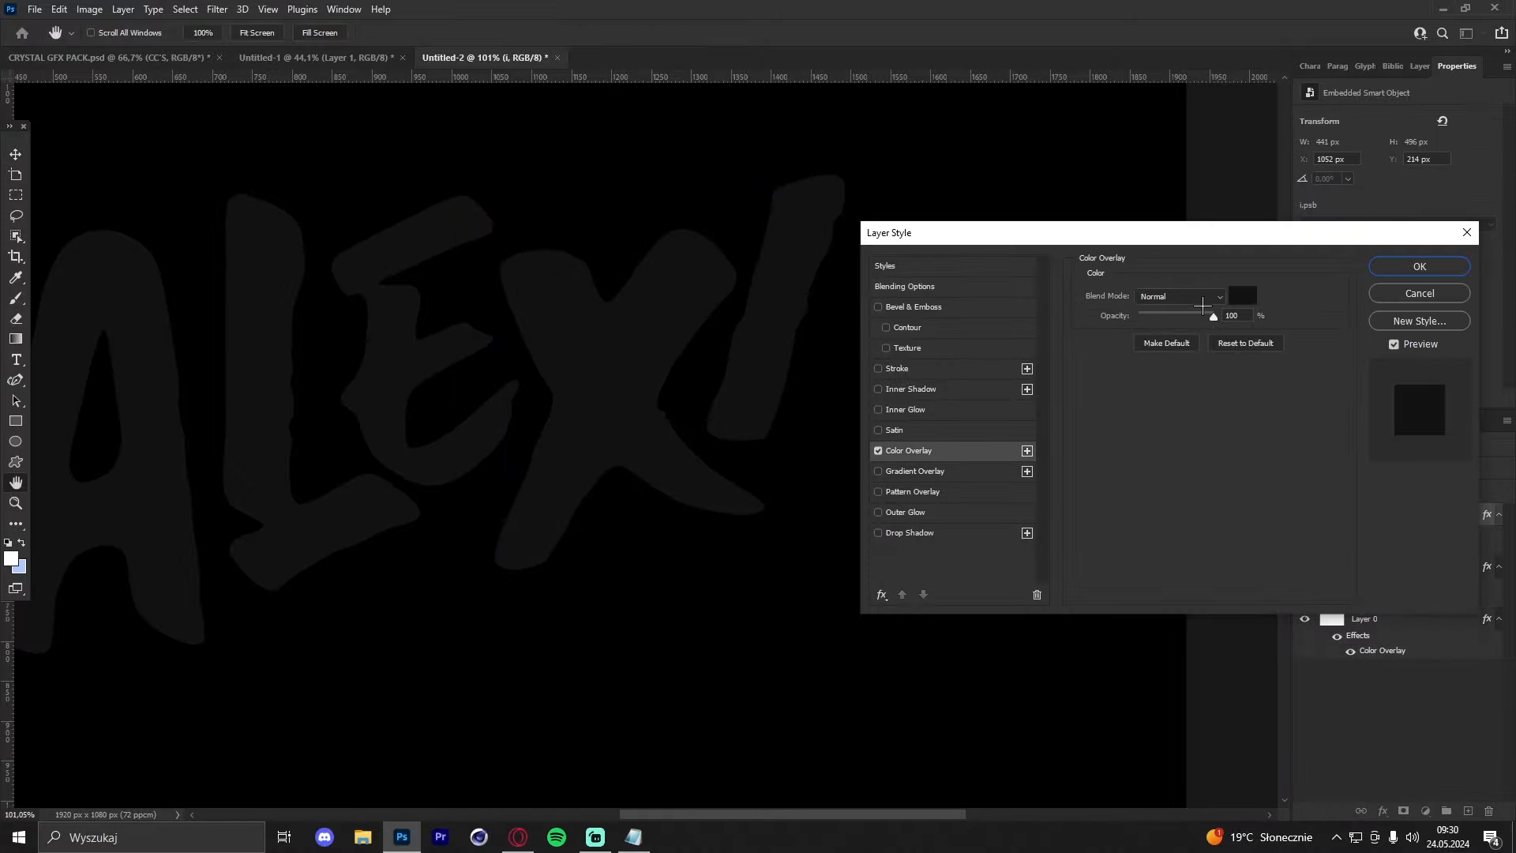
left_click(1245, 299)
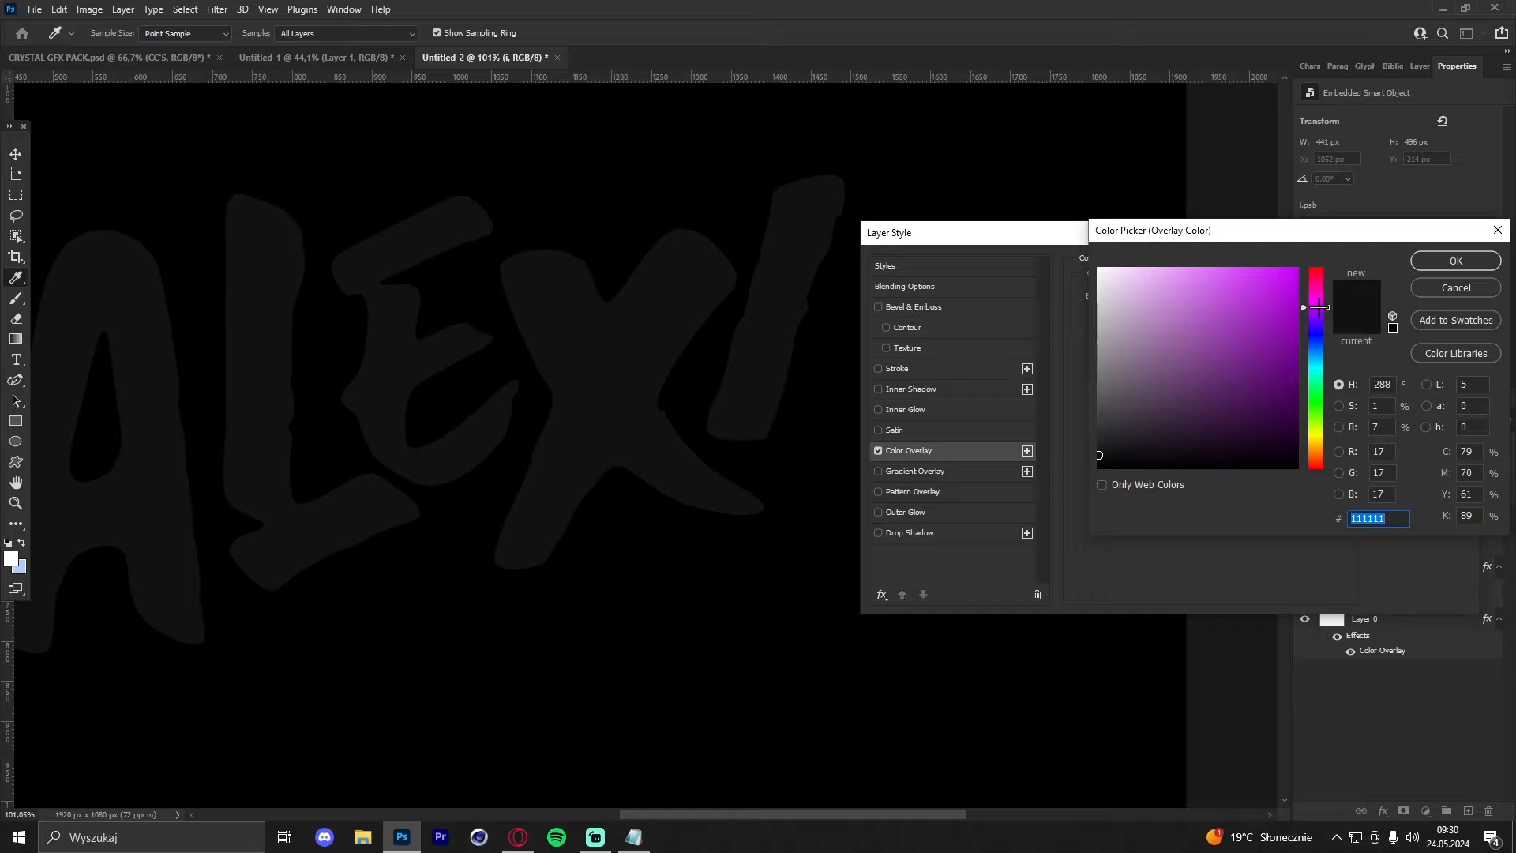
left_click(1261, 313)
left_click(1455, 261)
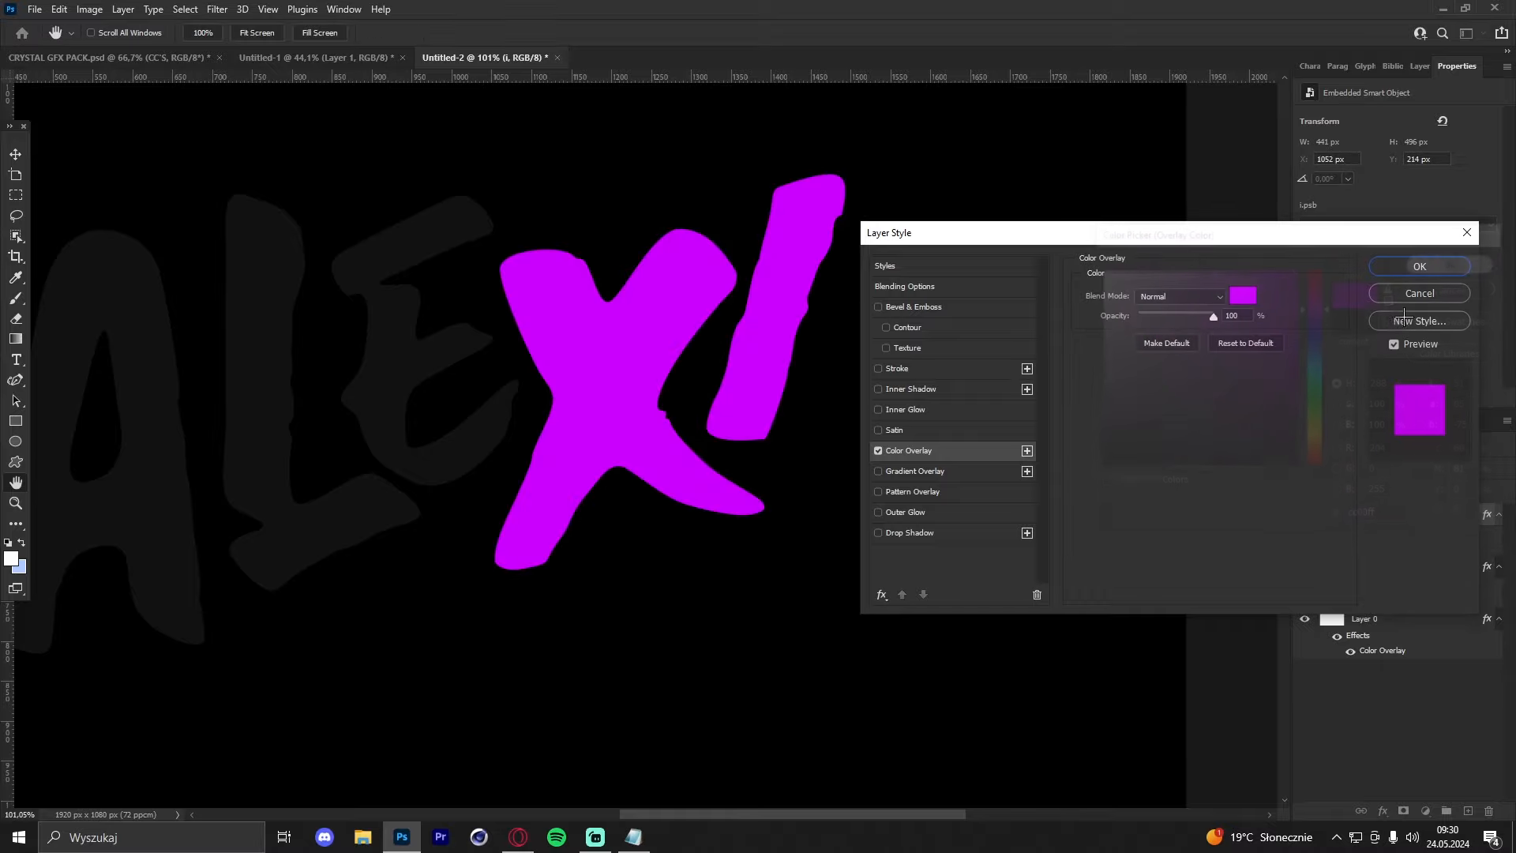
left_click(1410, 268)
Step: Convert the purple XI layer to a smart object again and add a new empty layer clipped to it
right_click(1383, 515)
right_click(1372, 509)
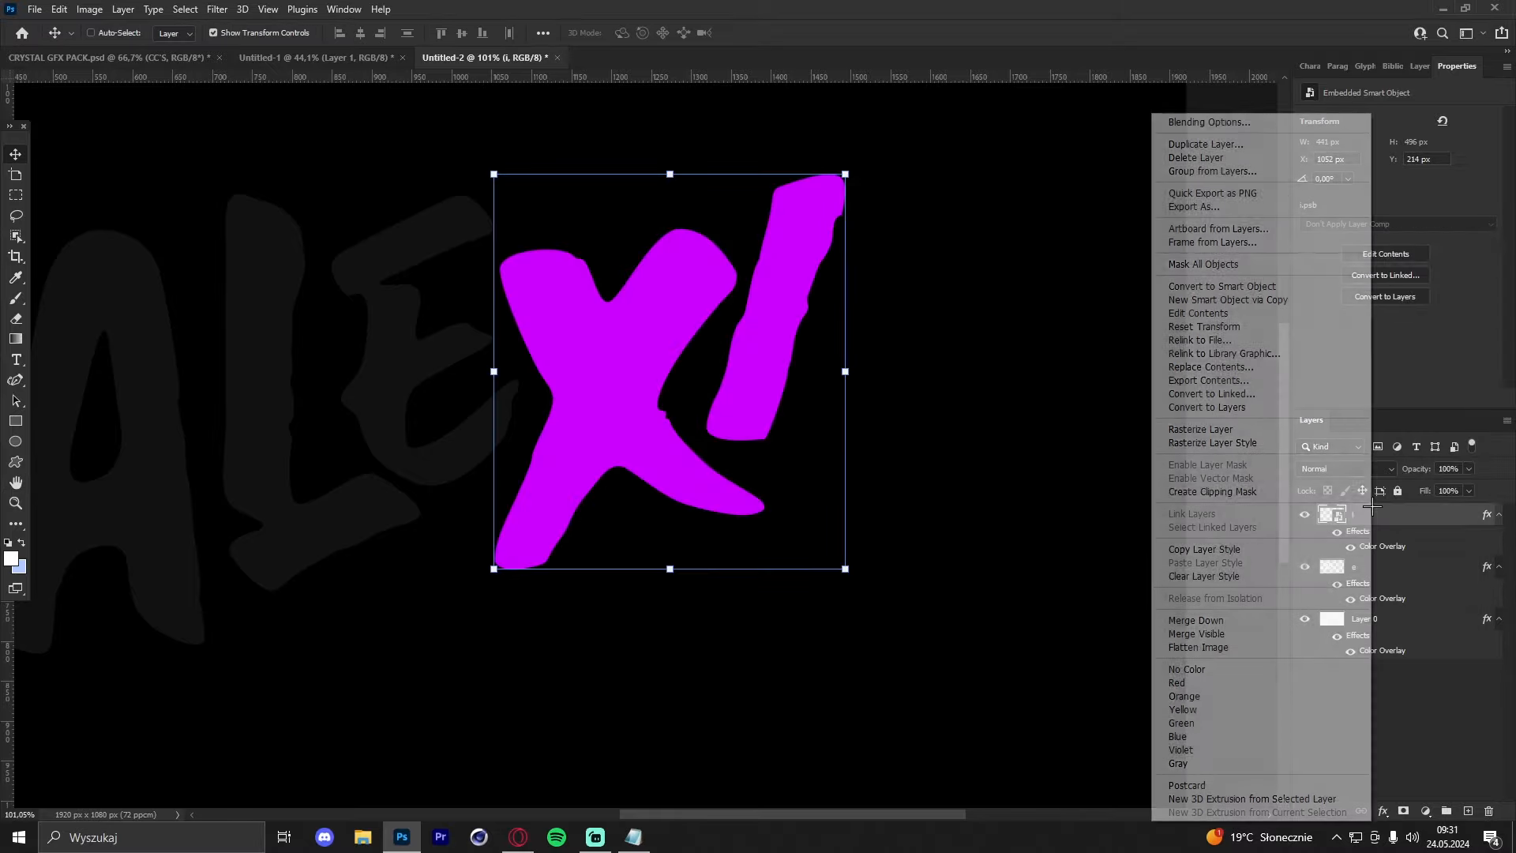
left_click(1232, 286)
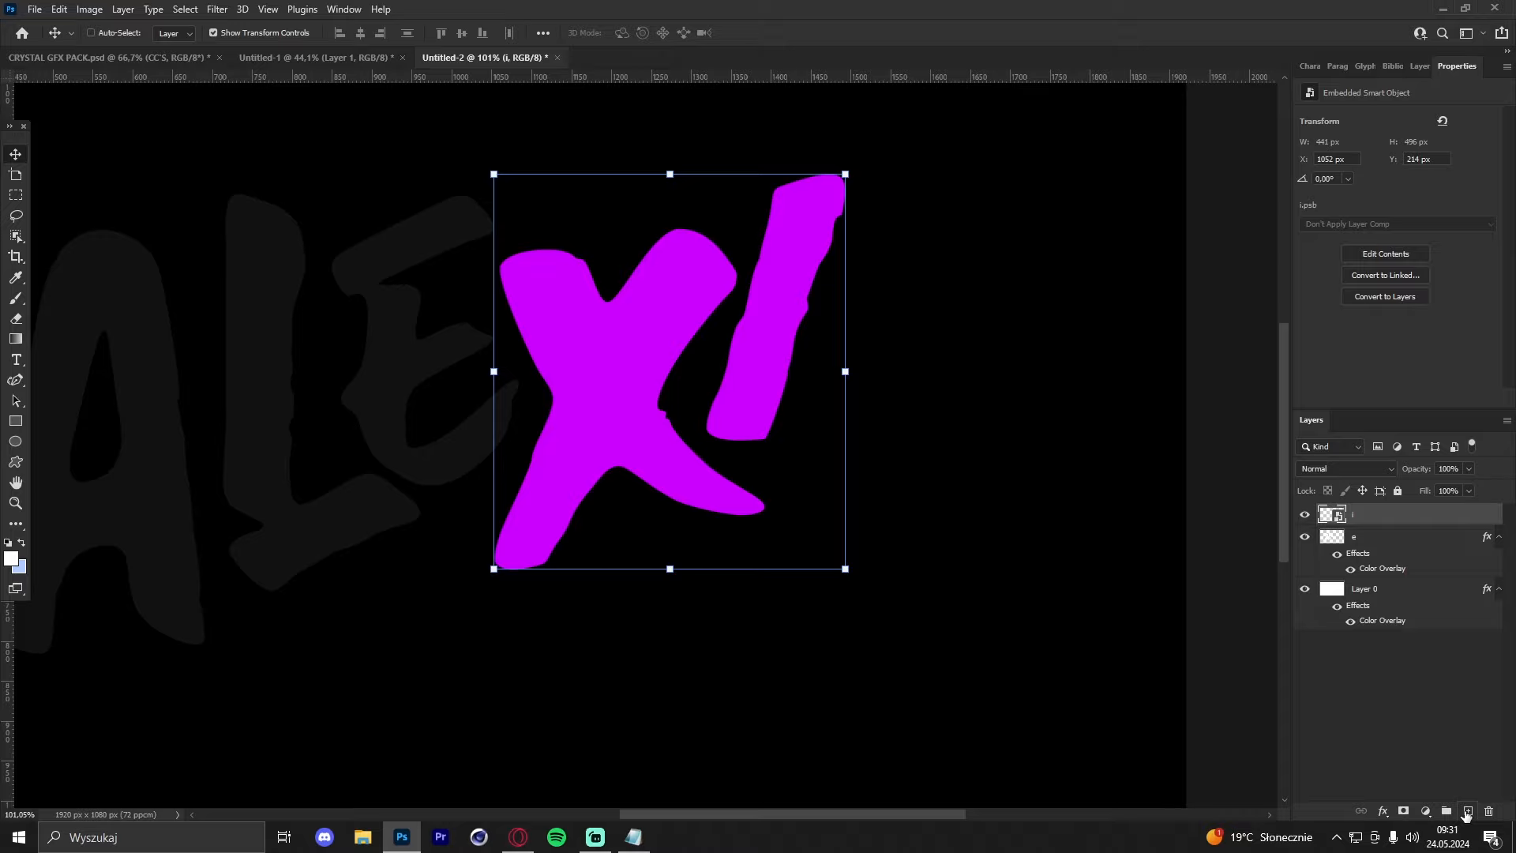
left_click(1468, 810)
right_click(1377, 517)
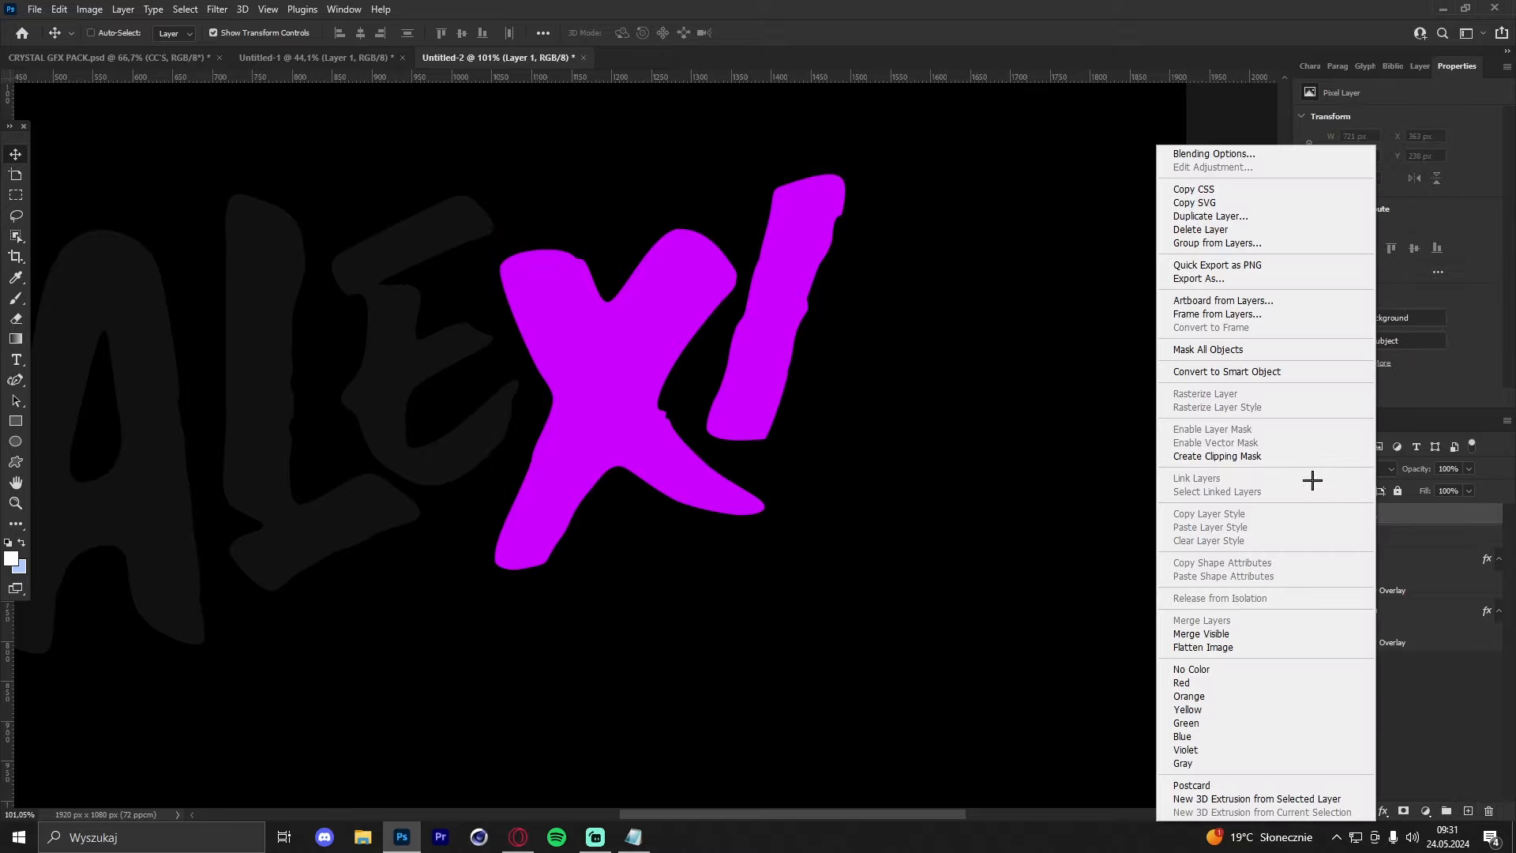
left_click(1252, 455)
Step: Shade the lower part of the XI letters on the clipped layer with a large soft black brush and set its opacity to 72%
left_click(16, 297)
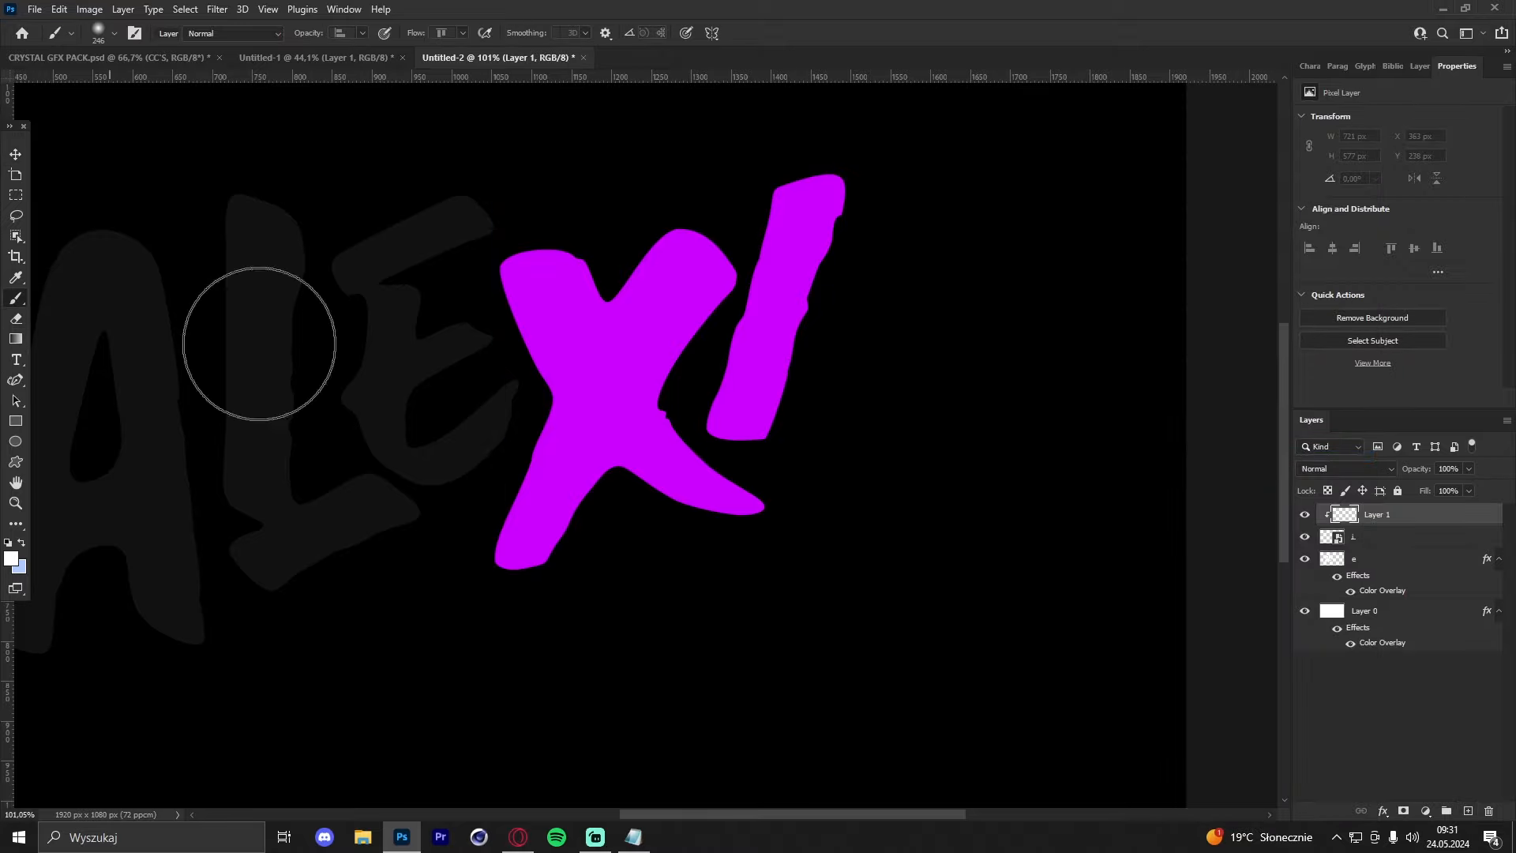
mouse_move(963, 528)
left_mouse_down("alt")
mouse_move(1019, 530)
mouse_move(993, 549)
mouse_move(1054, 535)
left_mouse_up("alt")
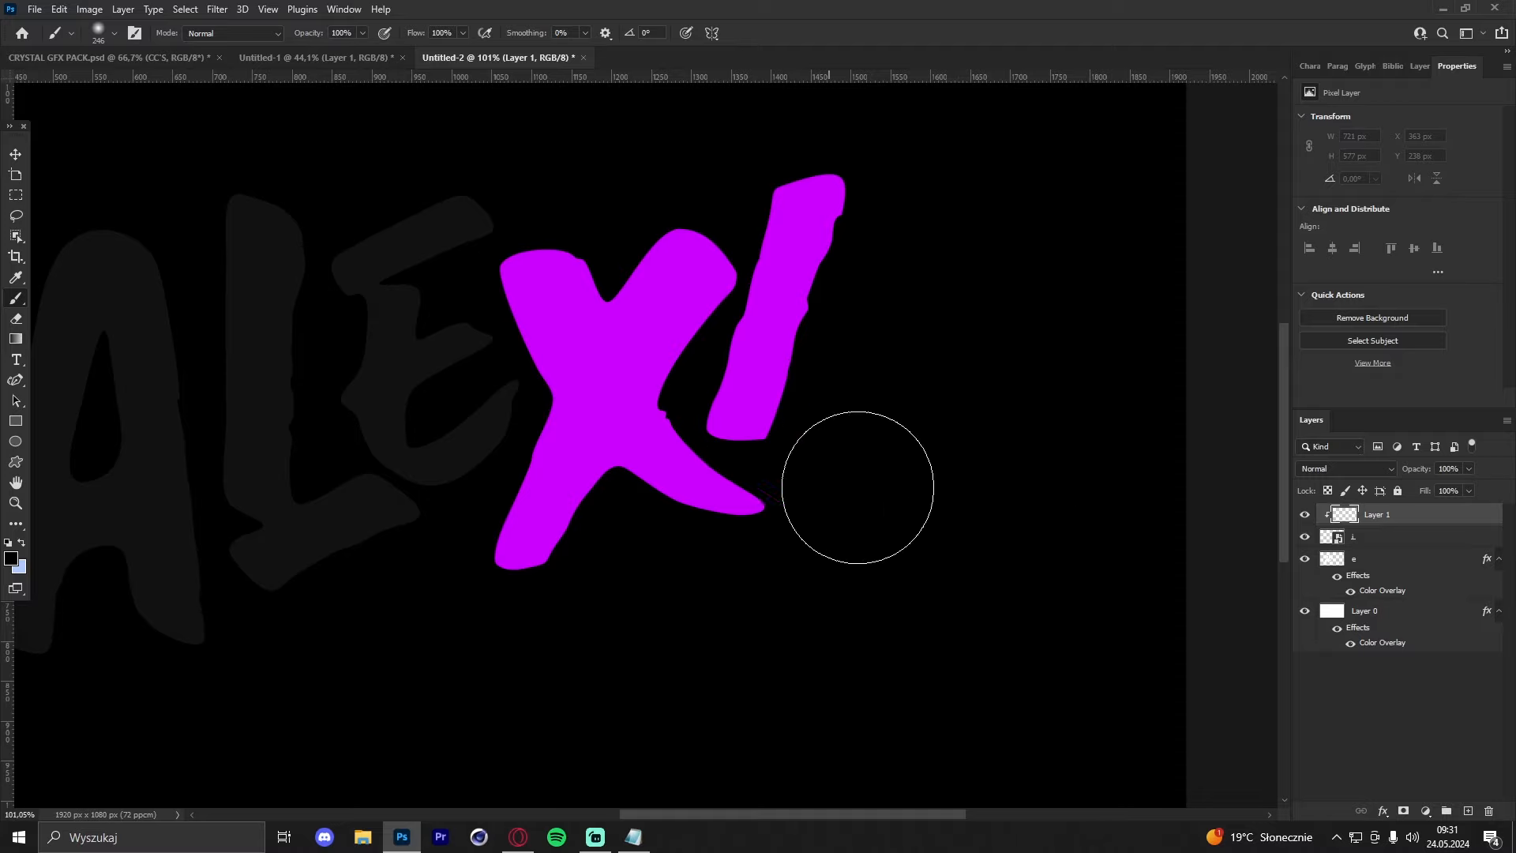
mouse_move(947, 411)
left_mouse_down("alt")
mouse_move(997, 391)
mouse_move(1019, 443)
mouse_move(1044, 456)
left_mouse_up("alt")
mouse_move(805, 554)
left_mouse_down("alt")
mouse_move(882, 554)
mouse_move(892, 571)
left_mouse_up("alt")
mouse_move(738, 626)
left_mouse_down()
mouse_move(603, 689)
mouse_move(758, 624)
left_mouse_up()
left_click(1468, 470)
left_click_drag(1468, 486, 1449, 487)
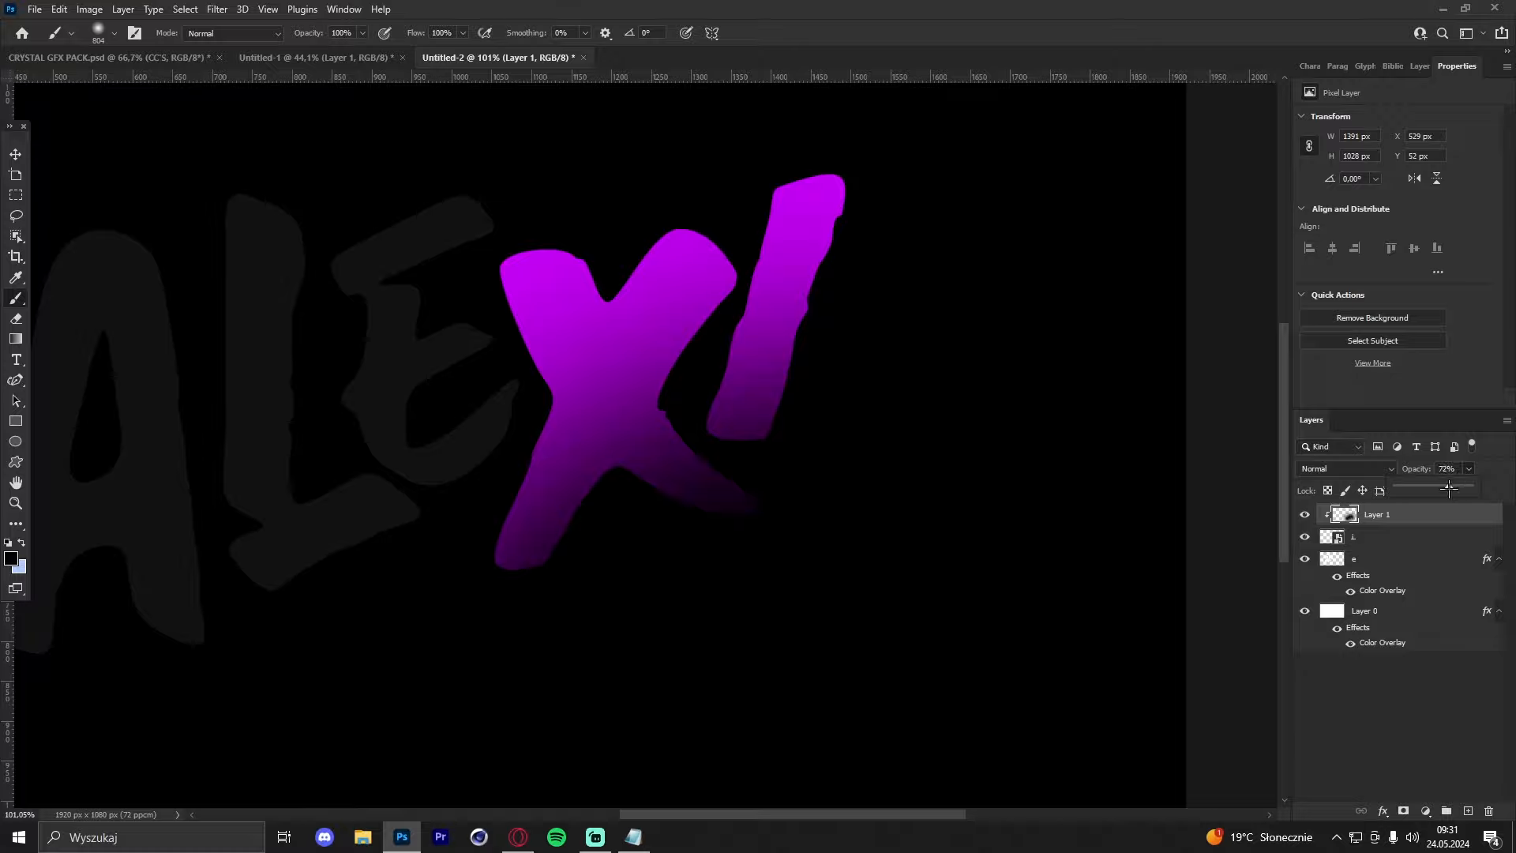
left_click(544, 299)
Step: Combine the clipped shading layer and the XI layer into one smart object
key("z")
left_click_drag(750, 276, 673, 278)
left_click_drag(687, 284, 939, 289)
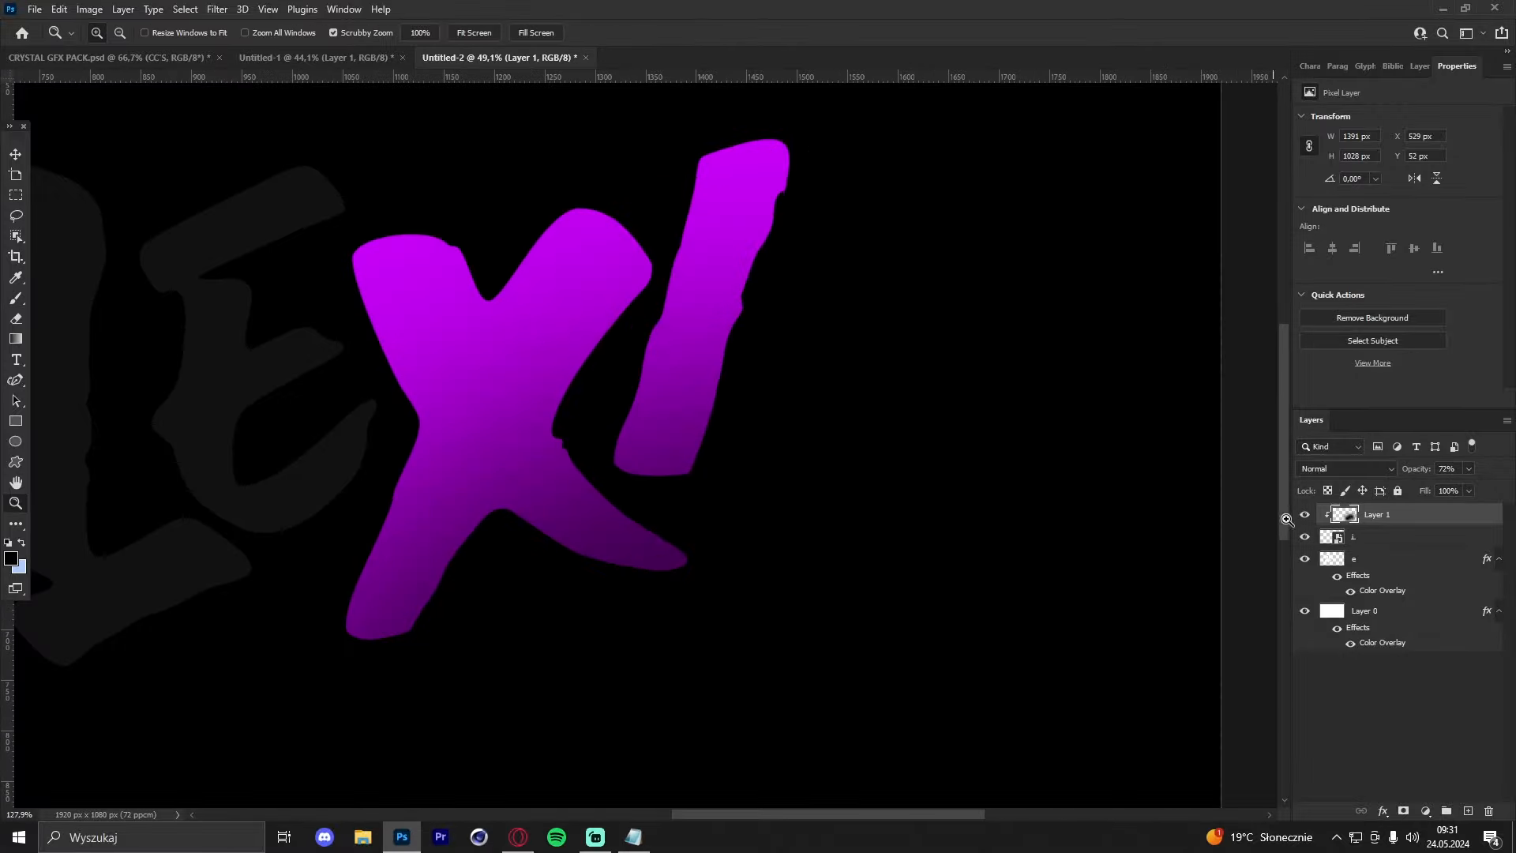
left_click(1392, 545, "shift")
right_click(1392, 545)
left_click(1185, 286)
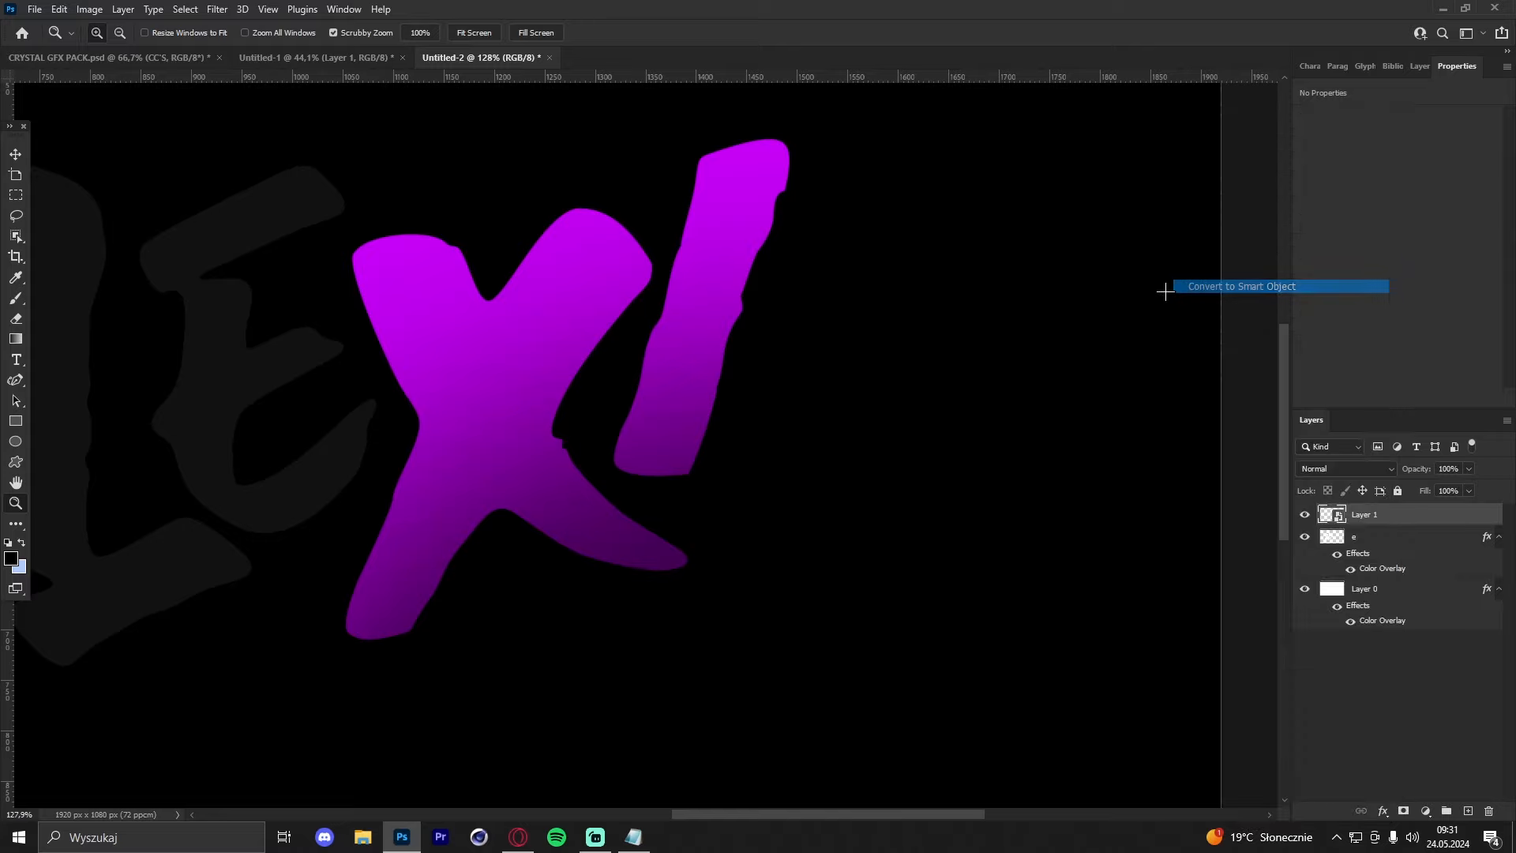
Step: Examine the inner shading and outline of the X and i lettering in the Untitled-1 header
left_click(304, 56)
left_click_drag(734, 323, 788, 324)
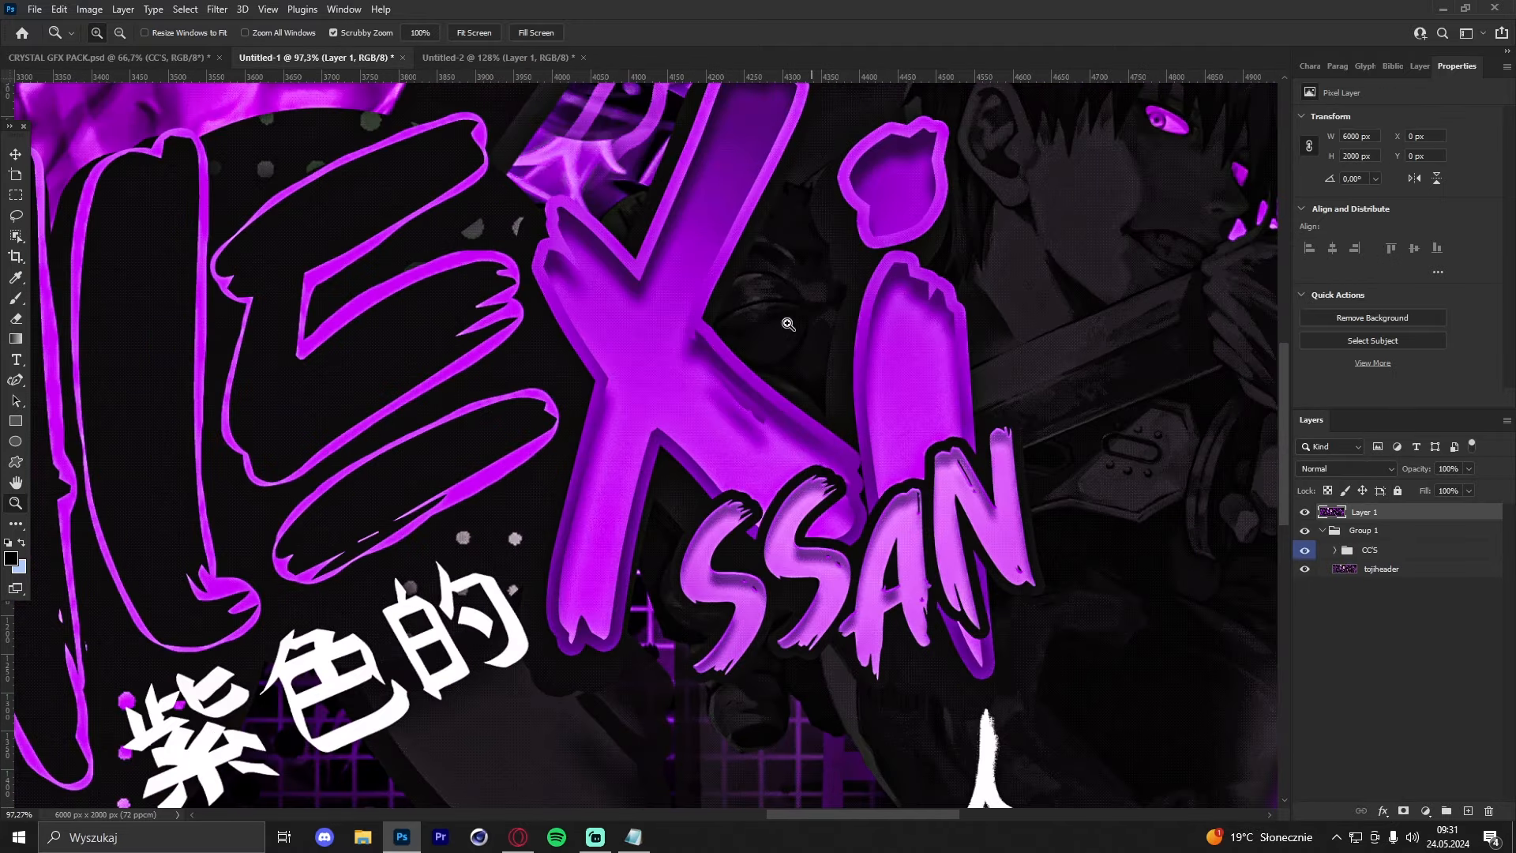
left_click_drag(701, 281, 829, 282)
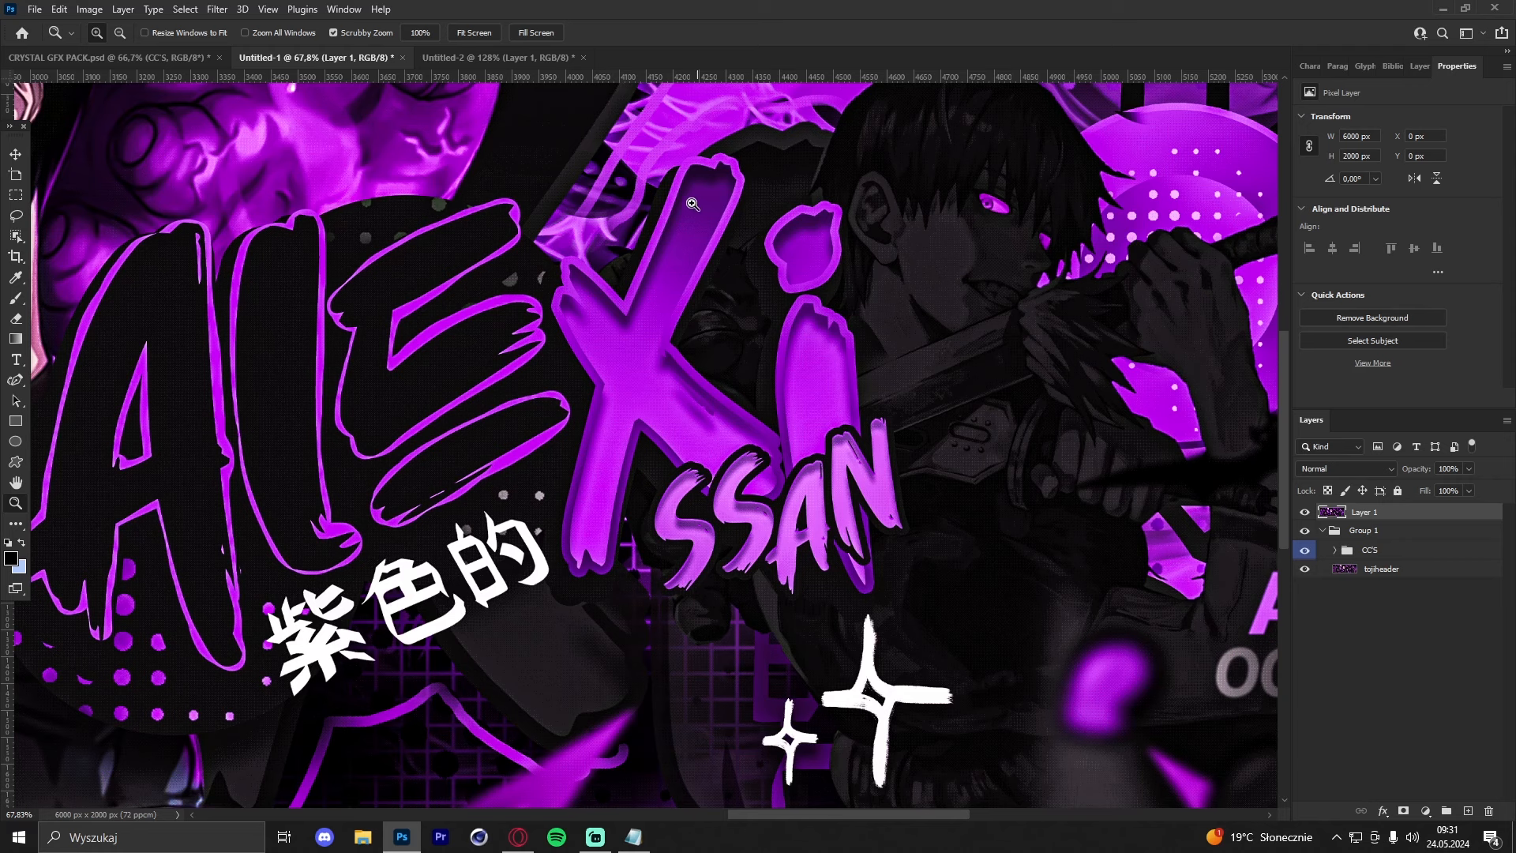
left_click_drag(698, 204, 693, 317)
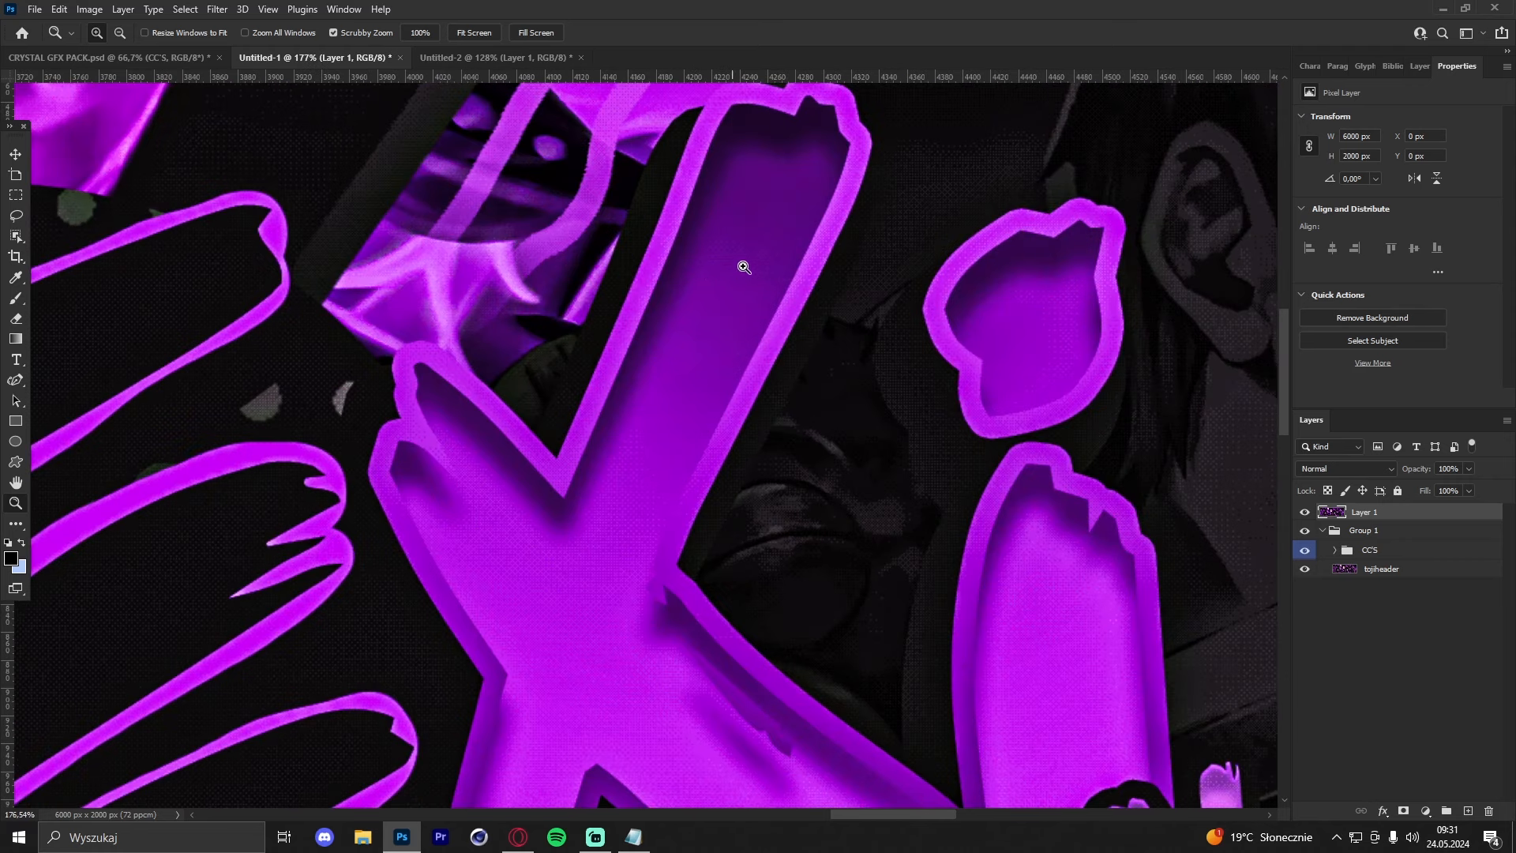
left_click_drag(748, 267, 656, 265)
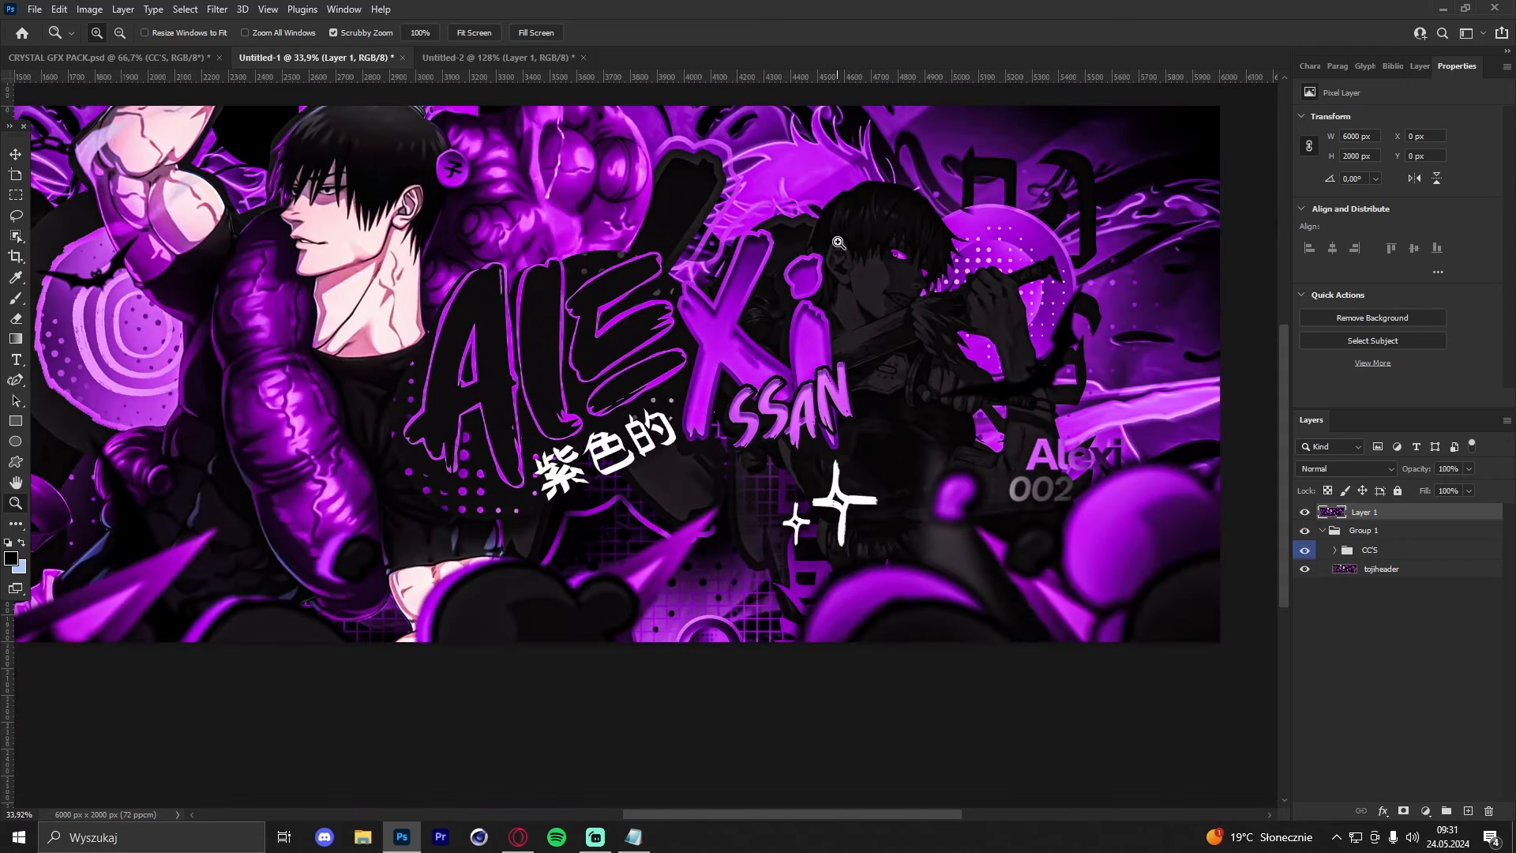
Step: Return to Untitled-2 and add an Inner Shadow to the XI smart object with 32 px distance and about 64% opacity
left_click(462, 58)
mouse_move(760, 300)
left_mouse_down()
mouse_move(661, 299)
mouse_move(770, 302)
left_mouse_up()
double_click(1466, 523)
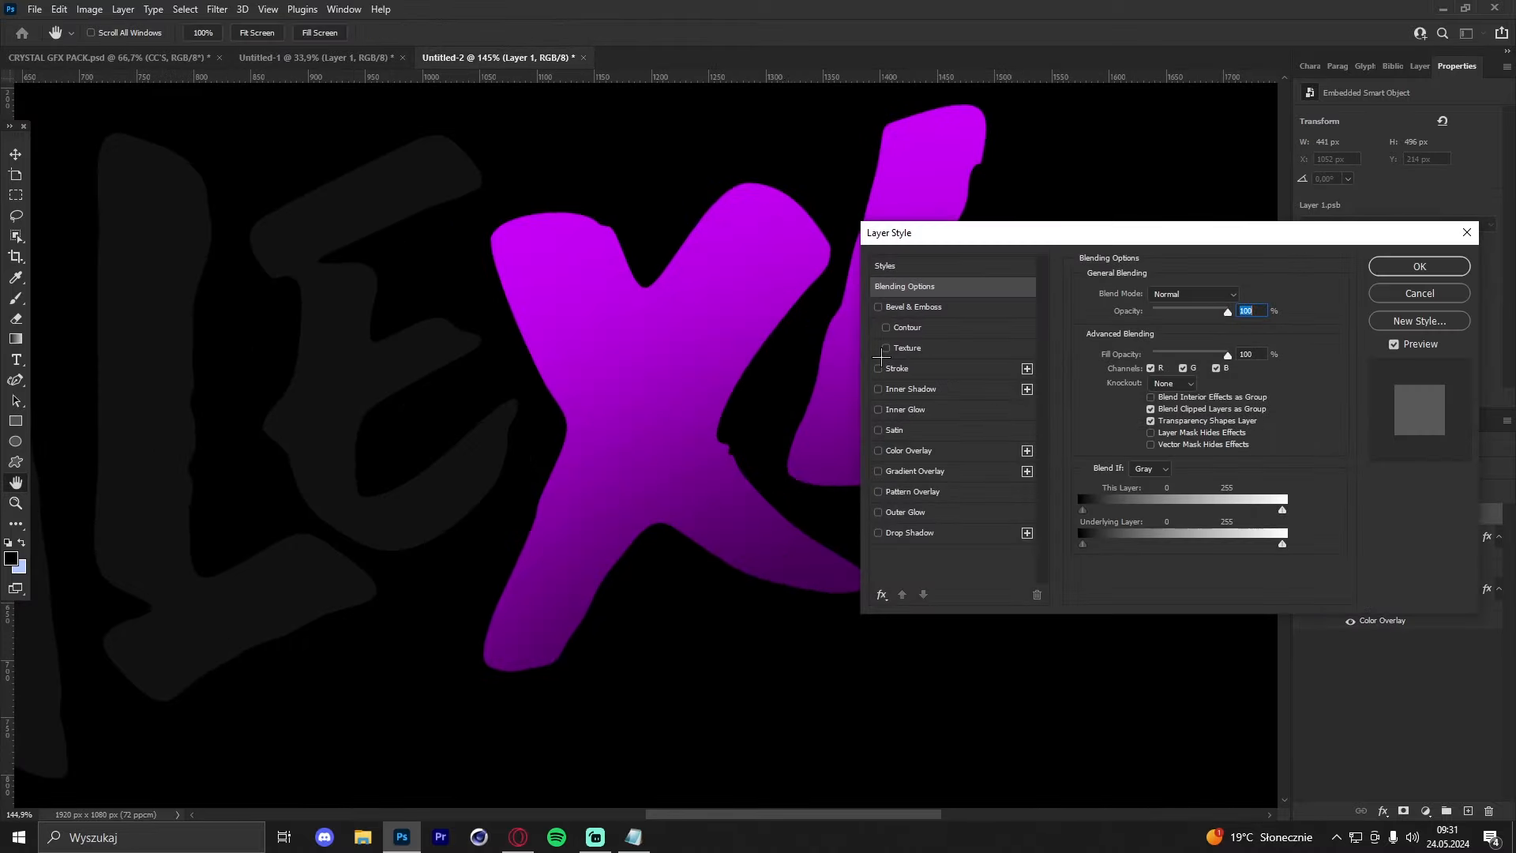
left_click(877, 389)
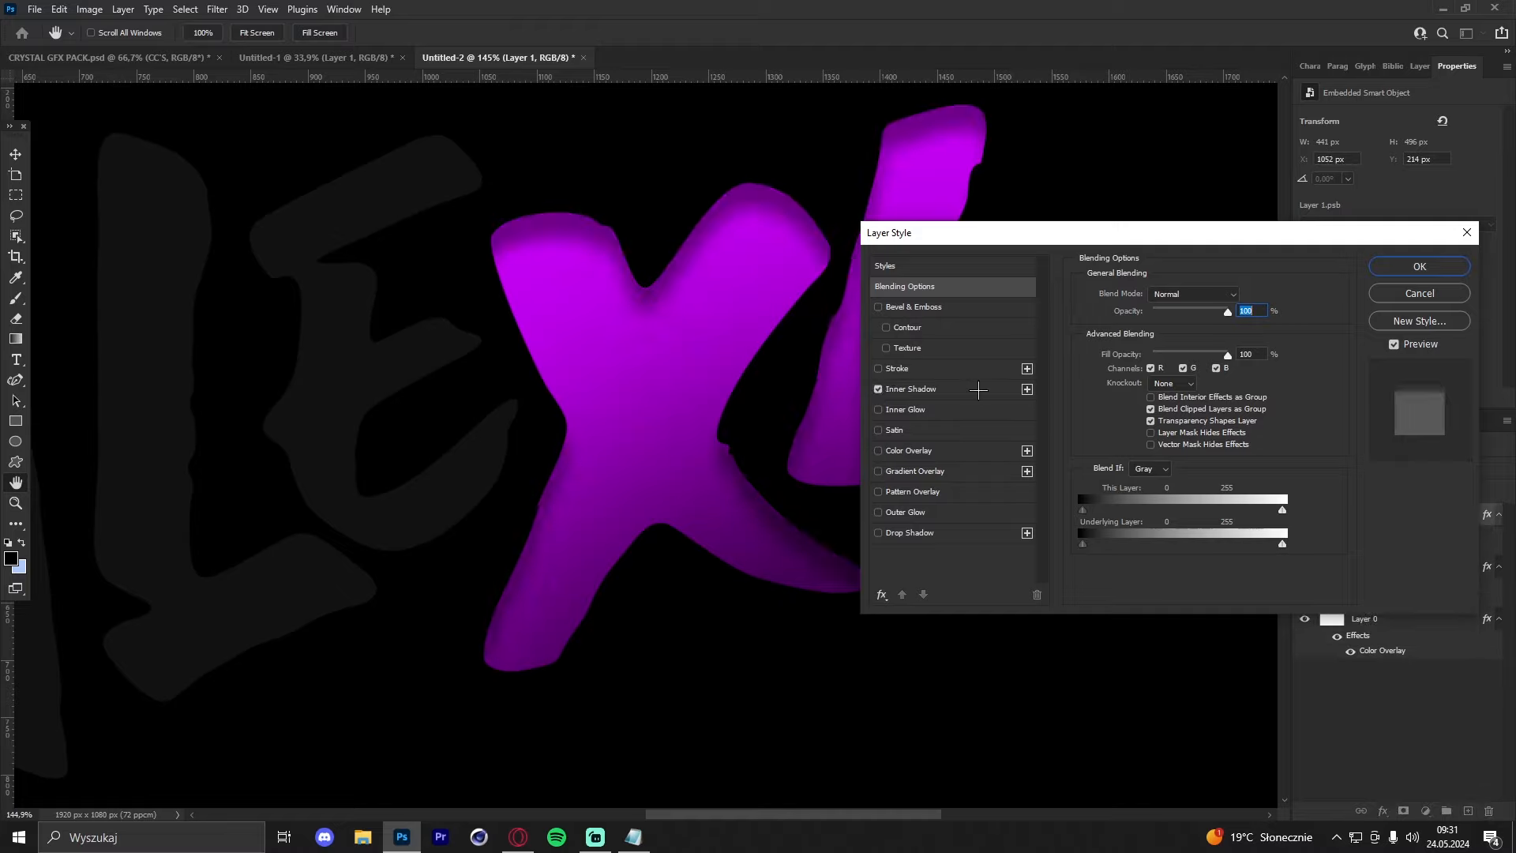
left_click(978, 389)
left_click_drag(1155, 368, 1187, 318)
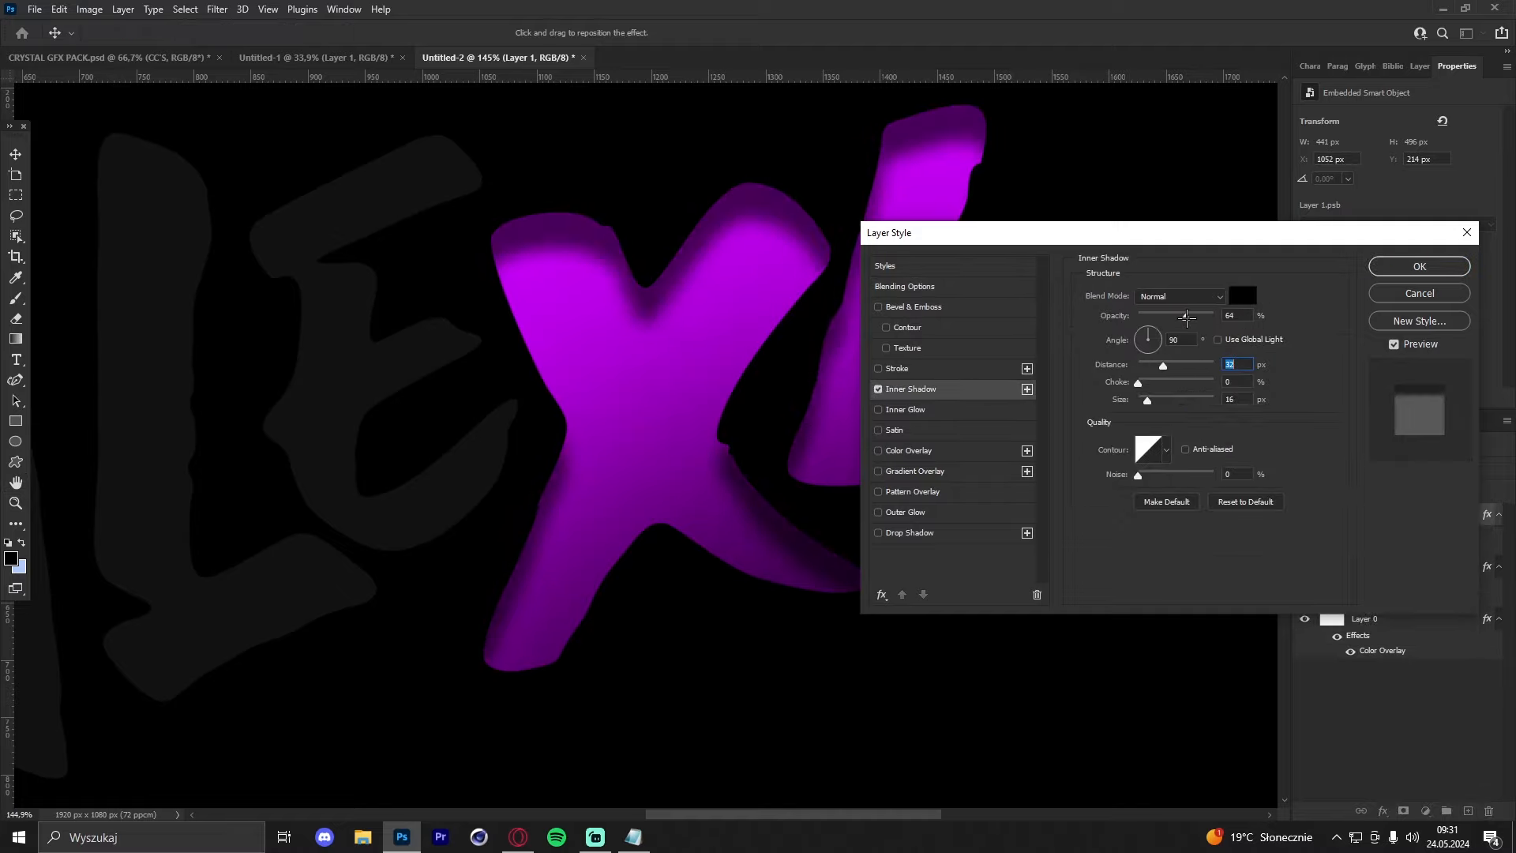
Step: Add a 10 px inside gradient Stroke to the XI smart object and set its white stop to dark purple 520067
left_click(900, 369)
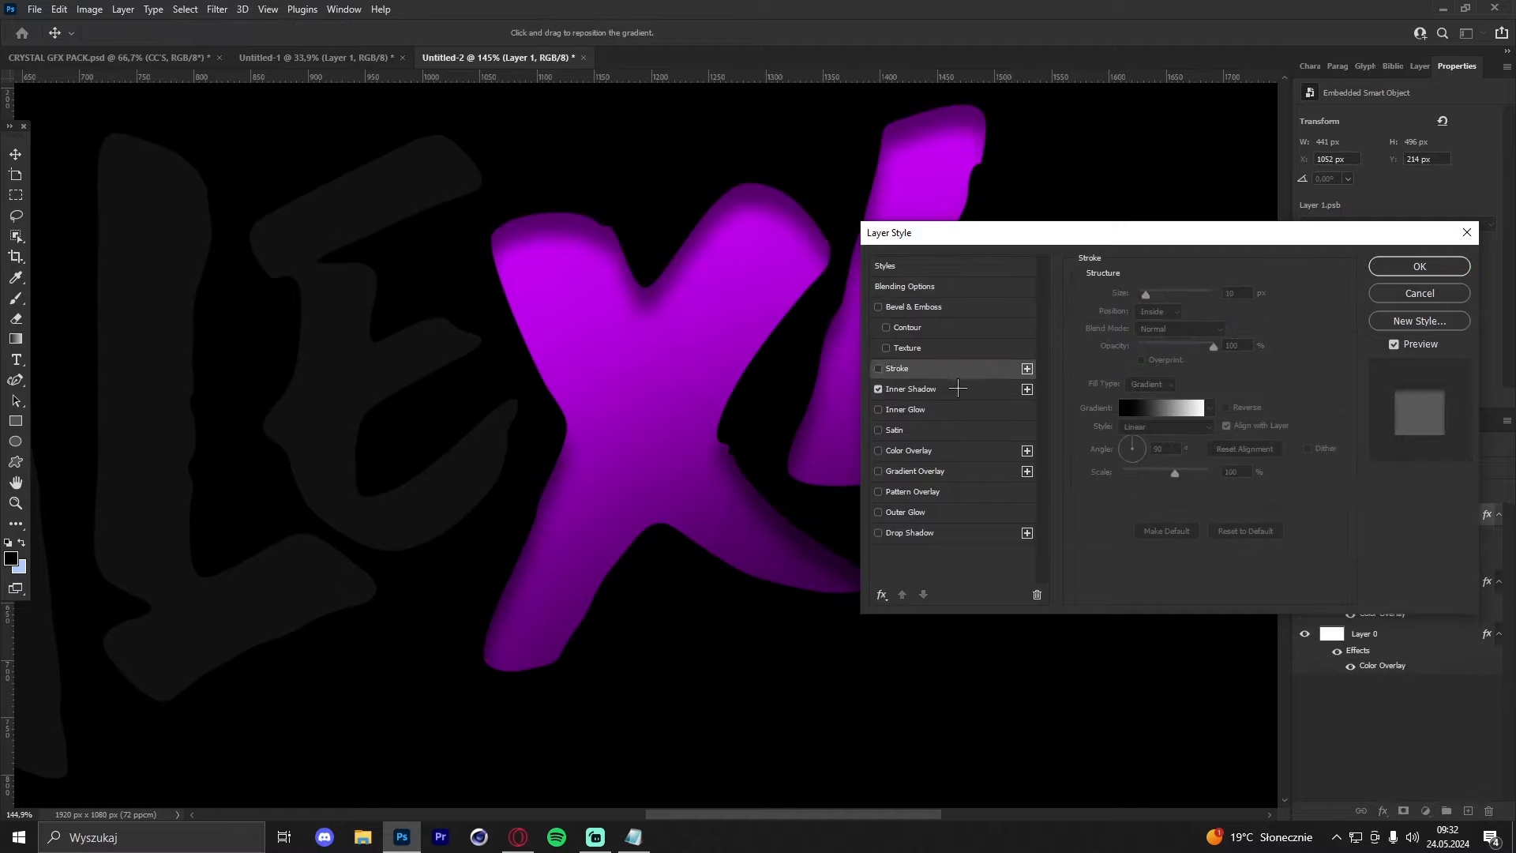
left_click(877, 369)
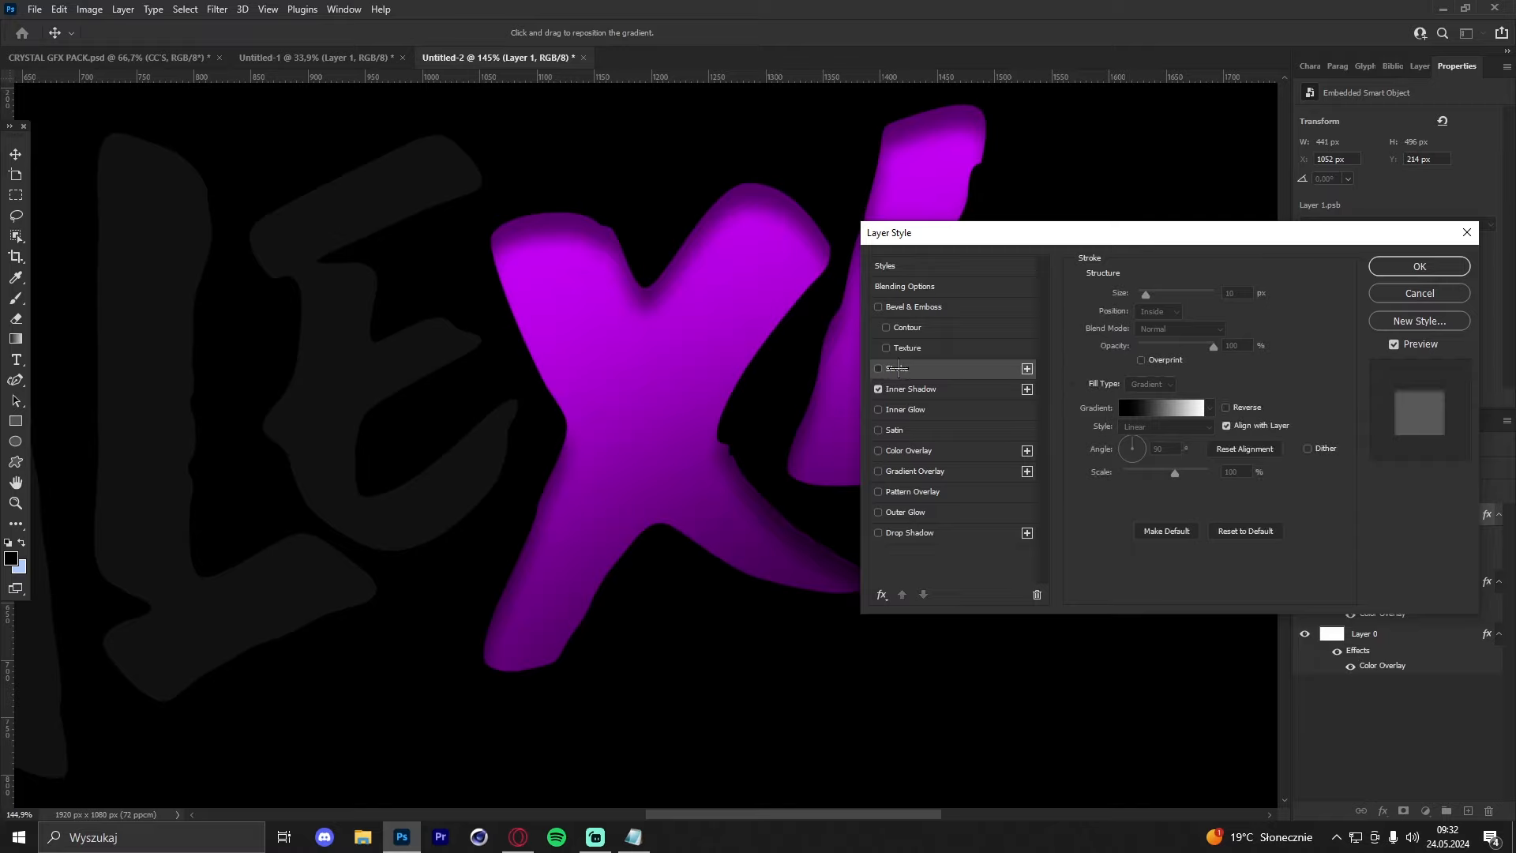
left_click(1177, 408)
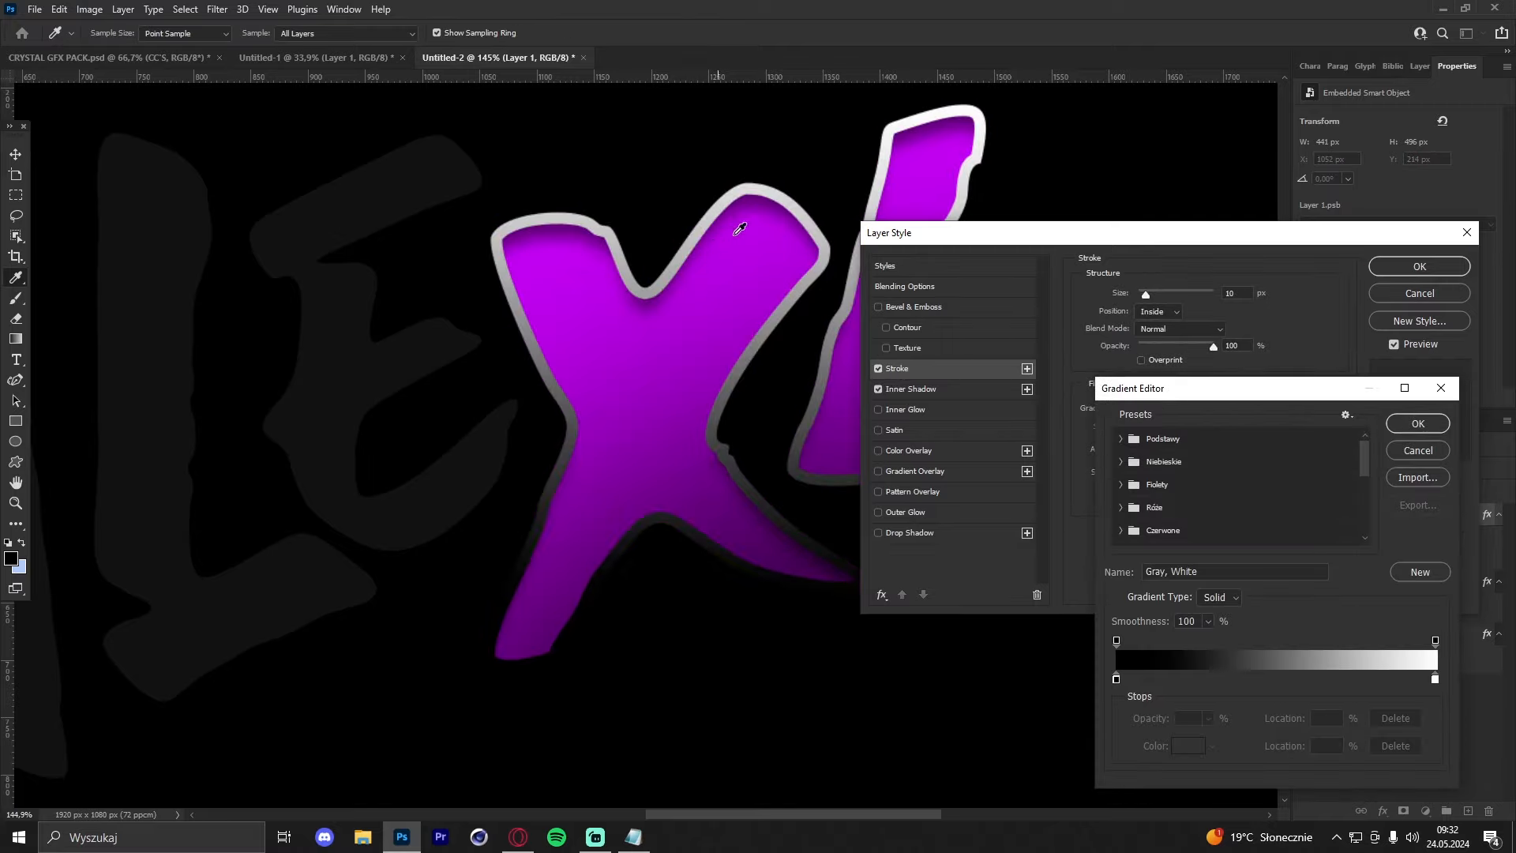
left_click(1434, 676)
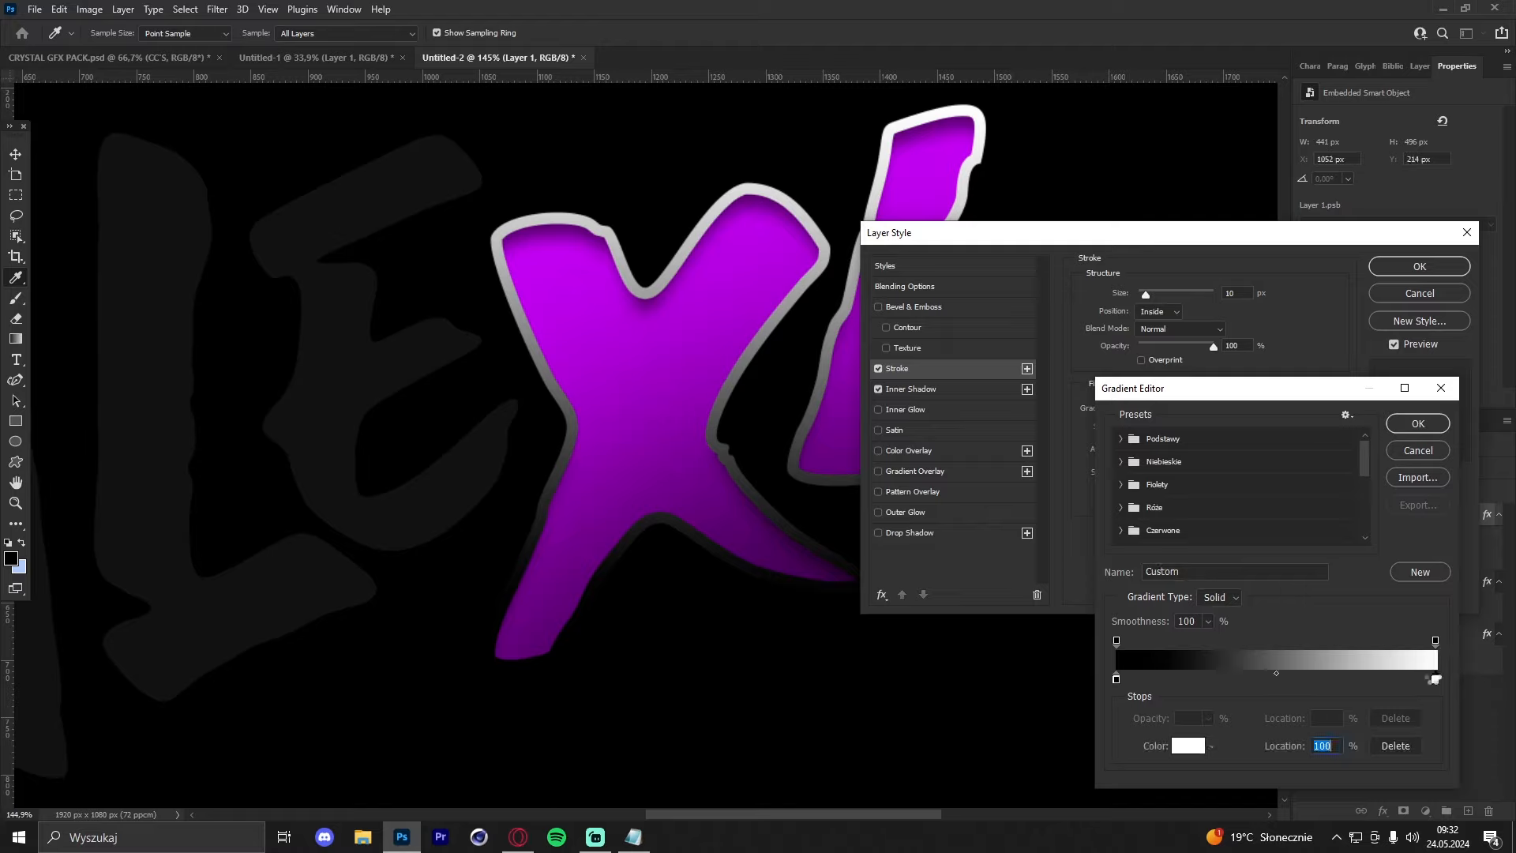
double_click(1434, 677)
left_click(770, 531)
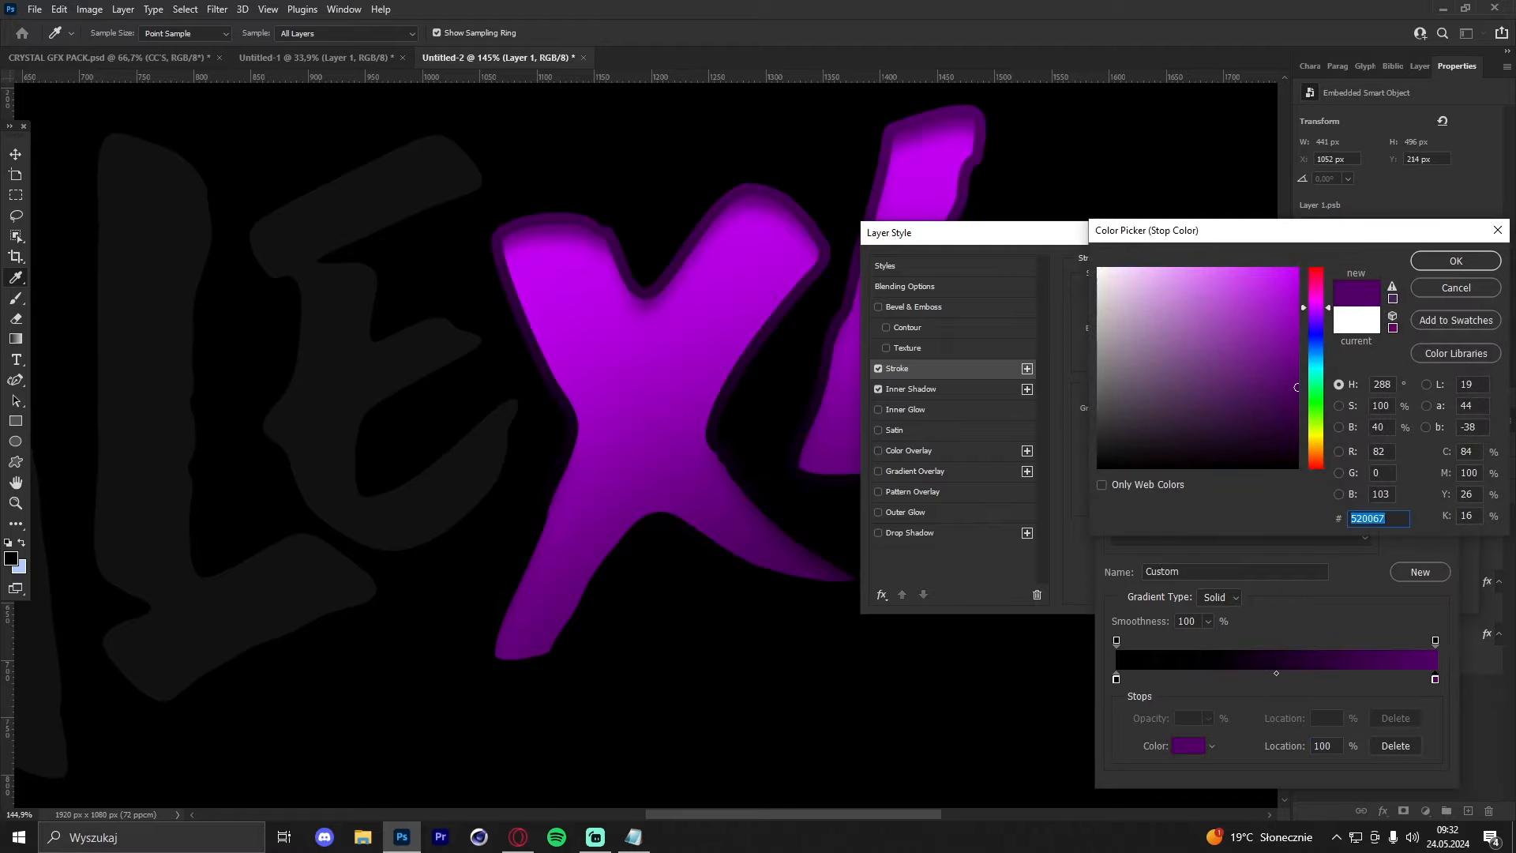
left_click(1455, 261)
Step: Set the stroke gradient's black stop to the bright purple sampled from the X and apply the layer style
double_click(1115, 678)
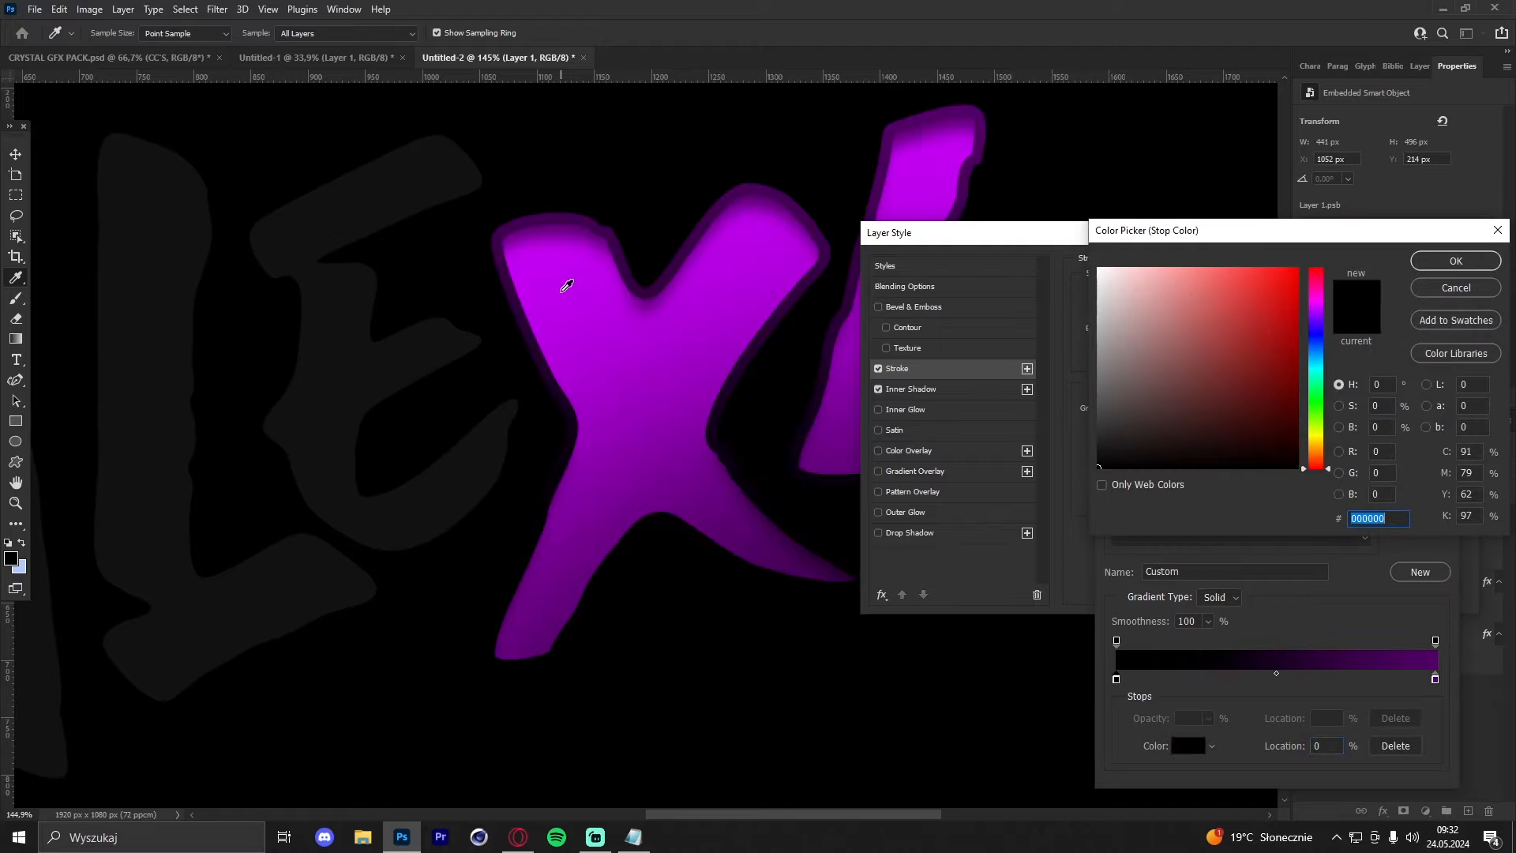
left_click(567, 286)
left_click(1453, 260)
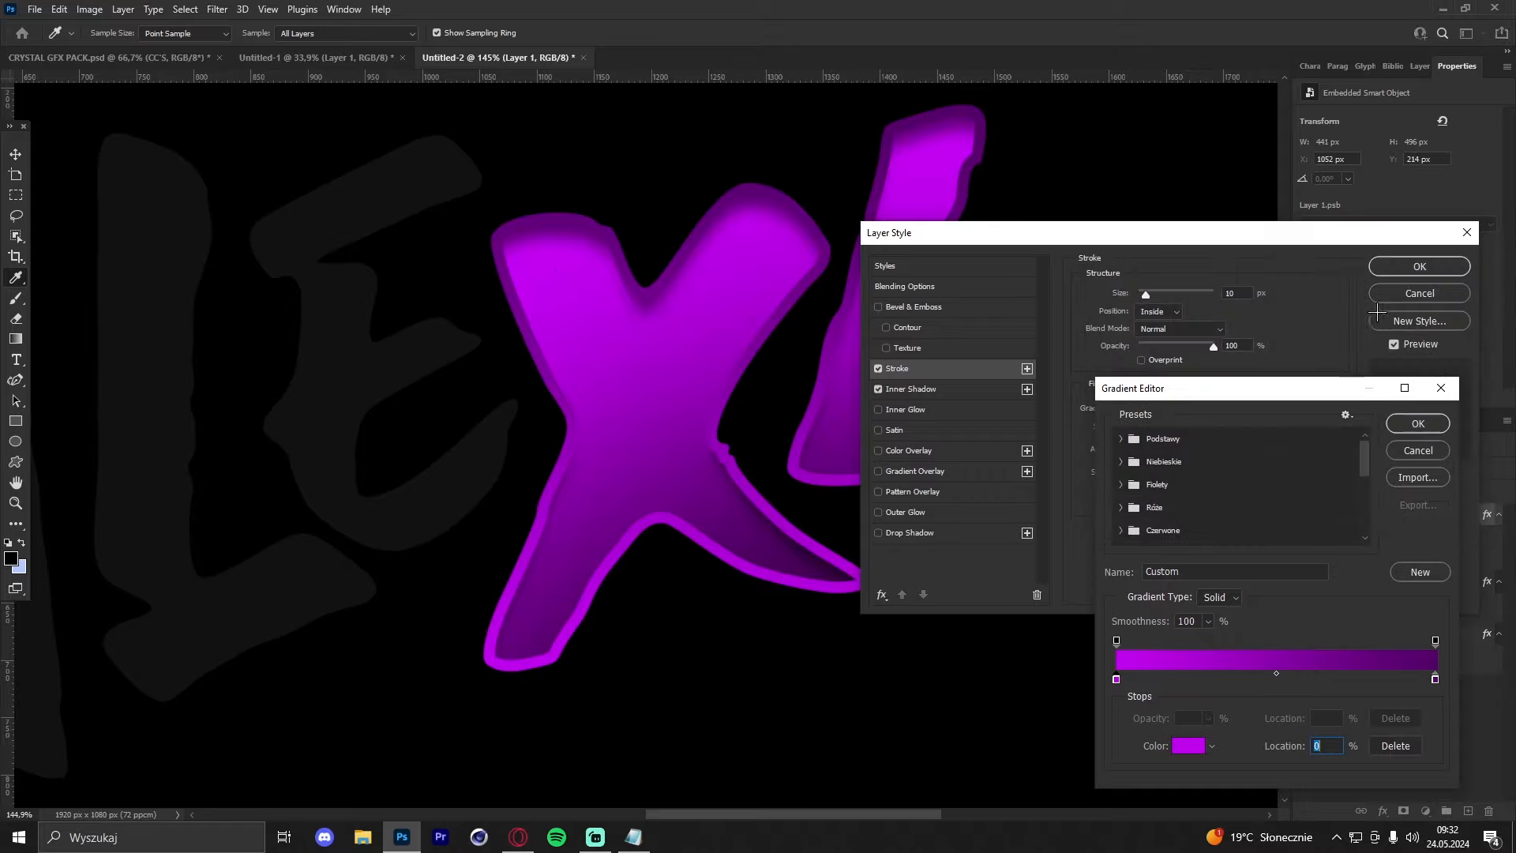
left_click(1415, 422)
left_click(1397, 263)
Step: Compare the styled XI letters with the title lettering in the Untitled-1 header and return to Untitled-2
key("z")
left_click_drag(782, 277, 767, 246)
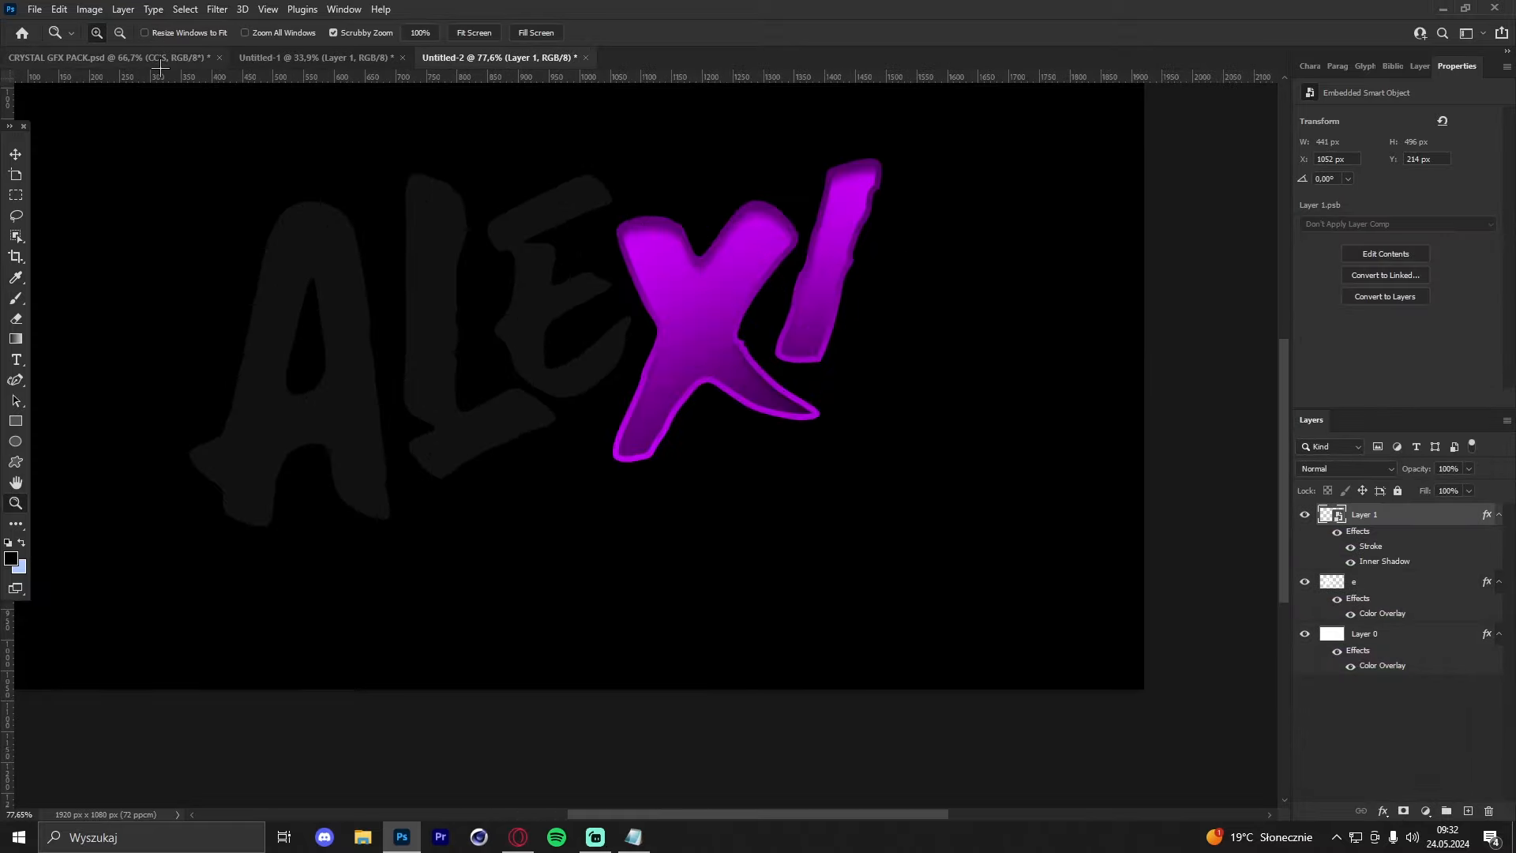
left_click(134, 60)
left_click(314, 58)
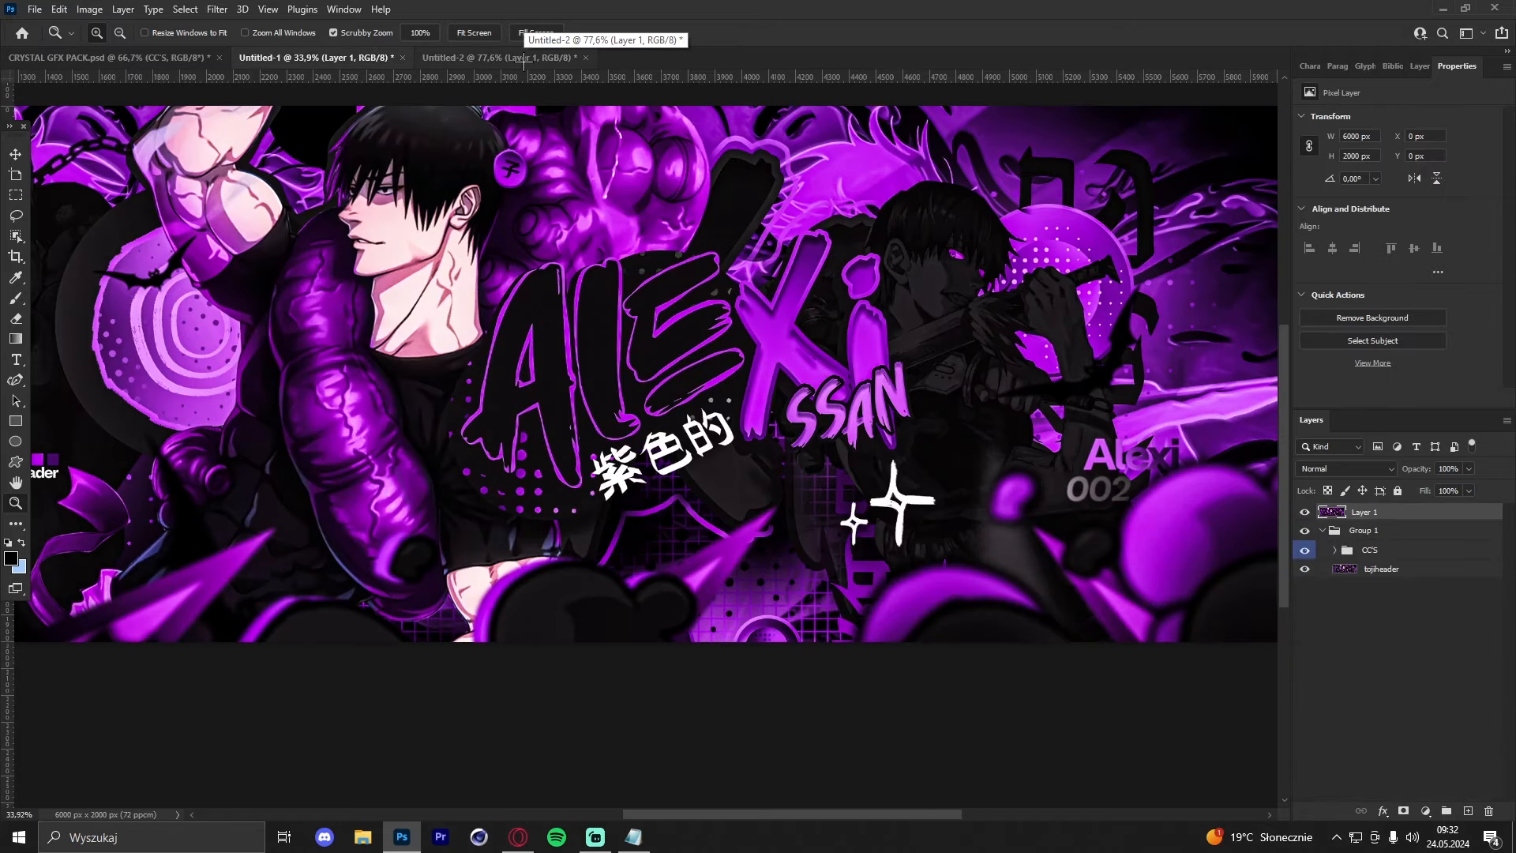
left_click(524, 61)
Step: Add a new layer directly above Layer 0 and set the brush colour to bright purple cc00ff sampled from the X
left_click_drag(661, 274, 484, 299)
left_click(15, 155)
left_click(1394, 649)
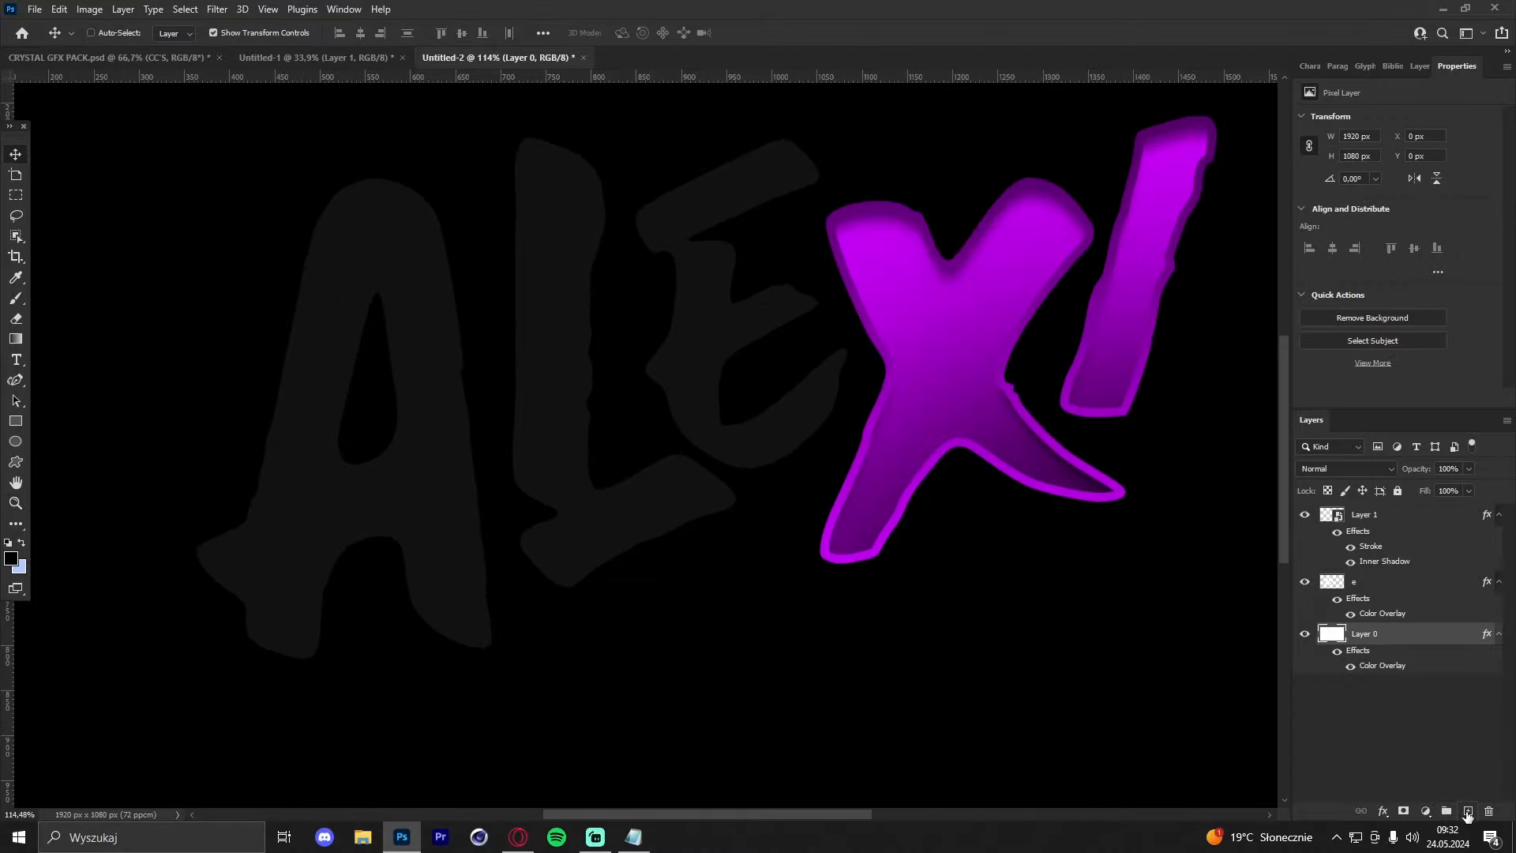
left_click(1468, 812)
left_click(16, 298)
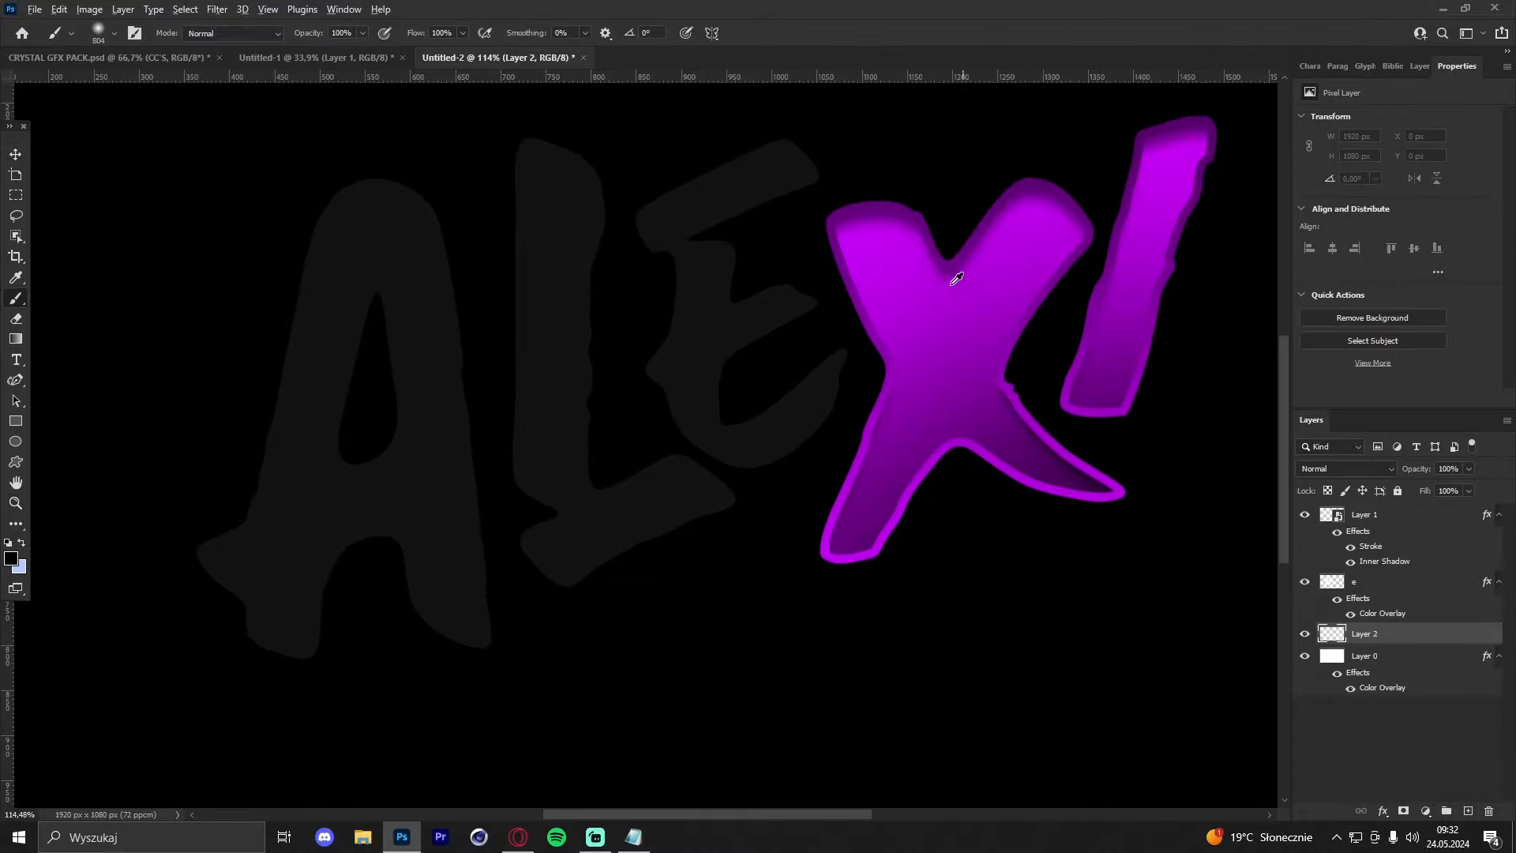
left_click(882, 271, "alt")
left_click(12, 559)
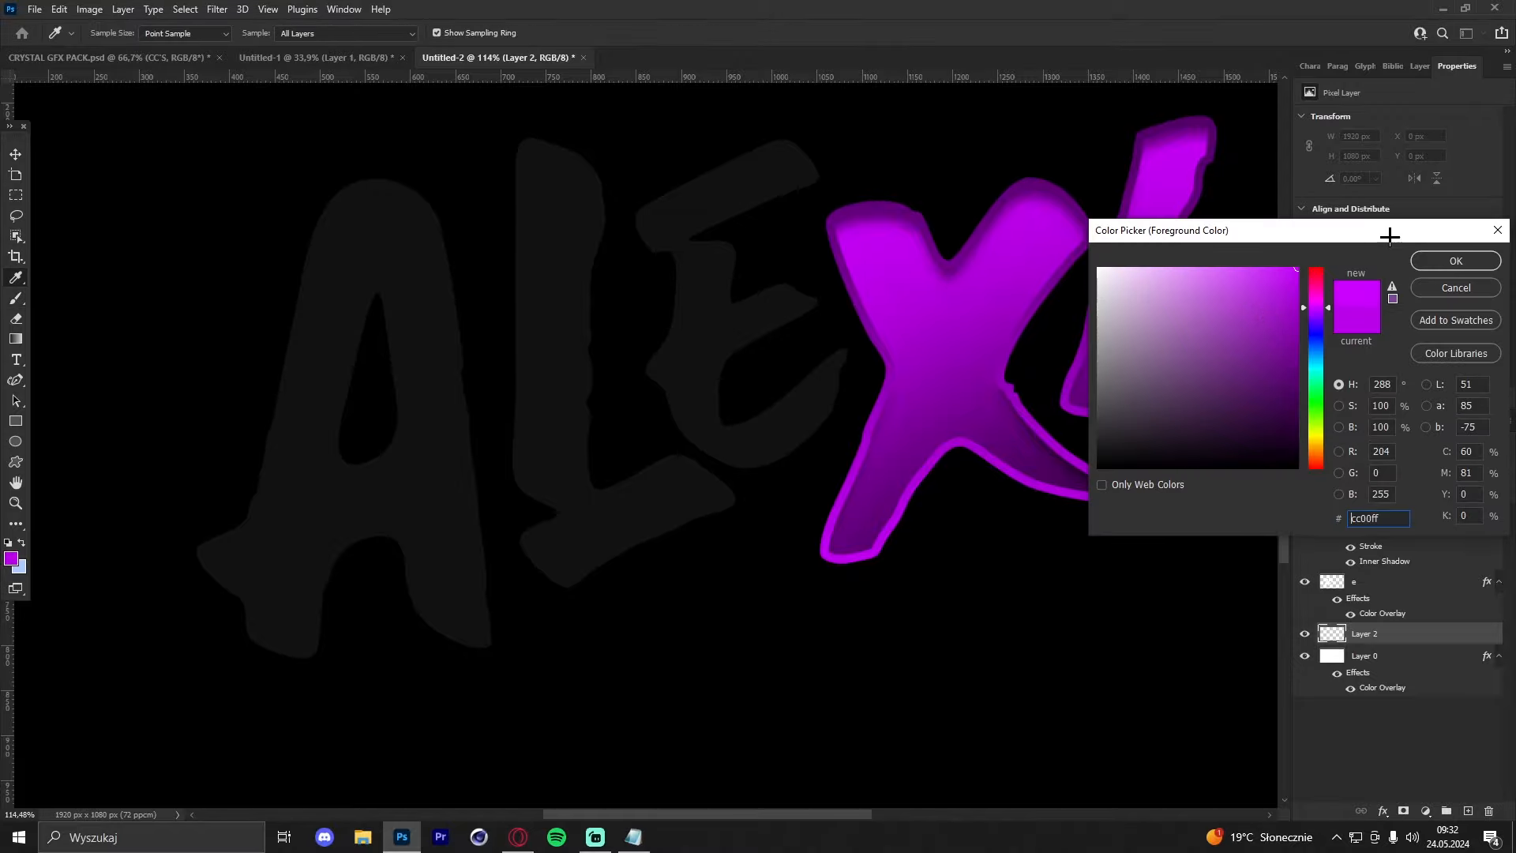
left_click(1455, 260)
Step: Choose the hard round brush with 100% hardness and reduce its size to 32 px
right_click(400, 355)
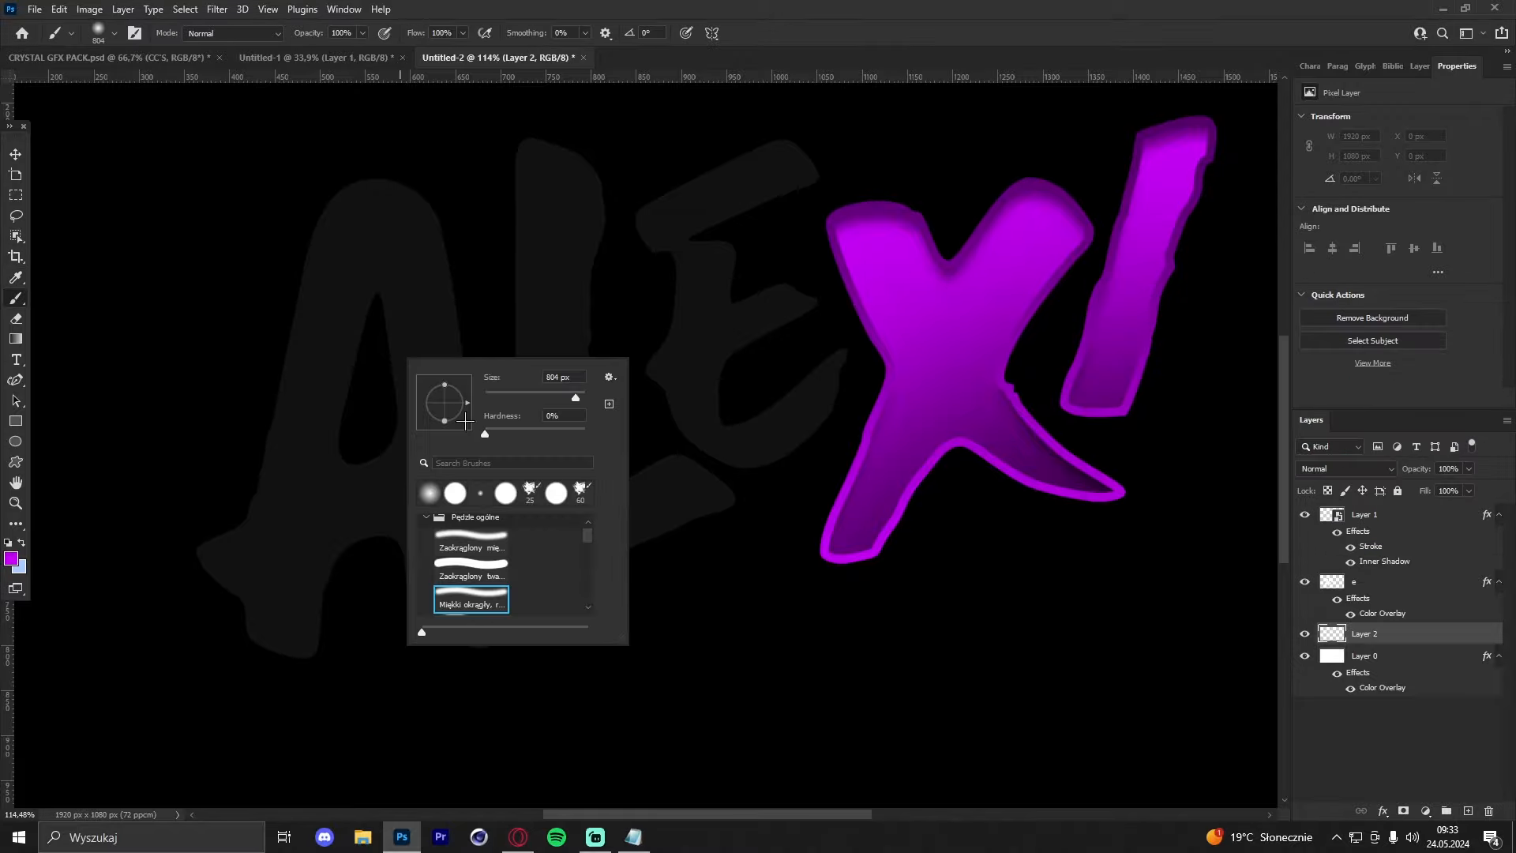
left_click(485, 570)
right_click(281, 318)
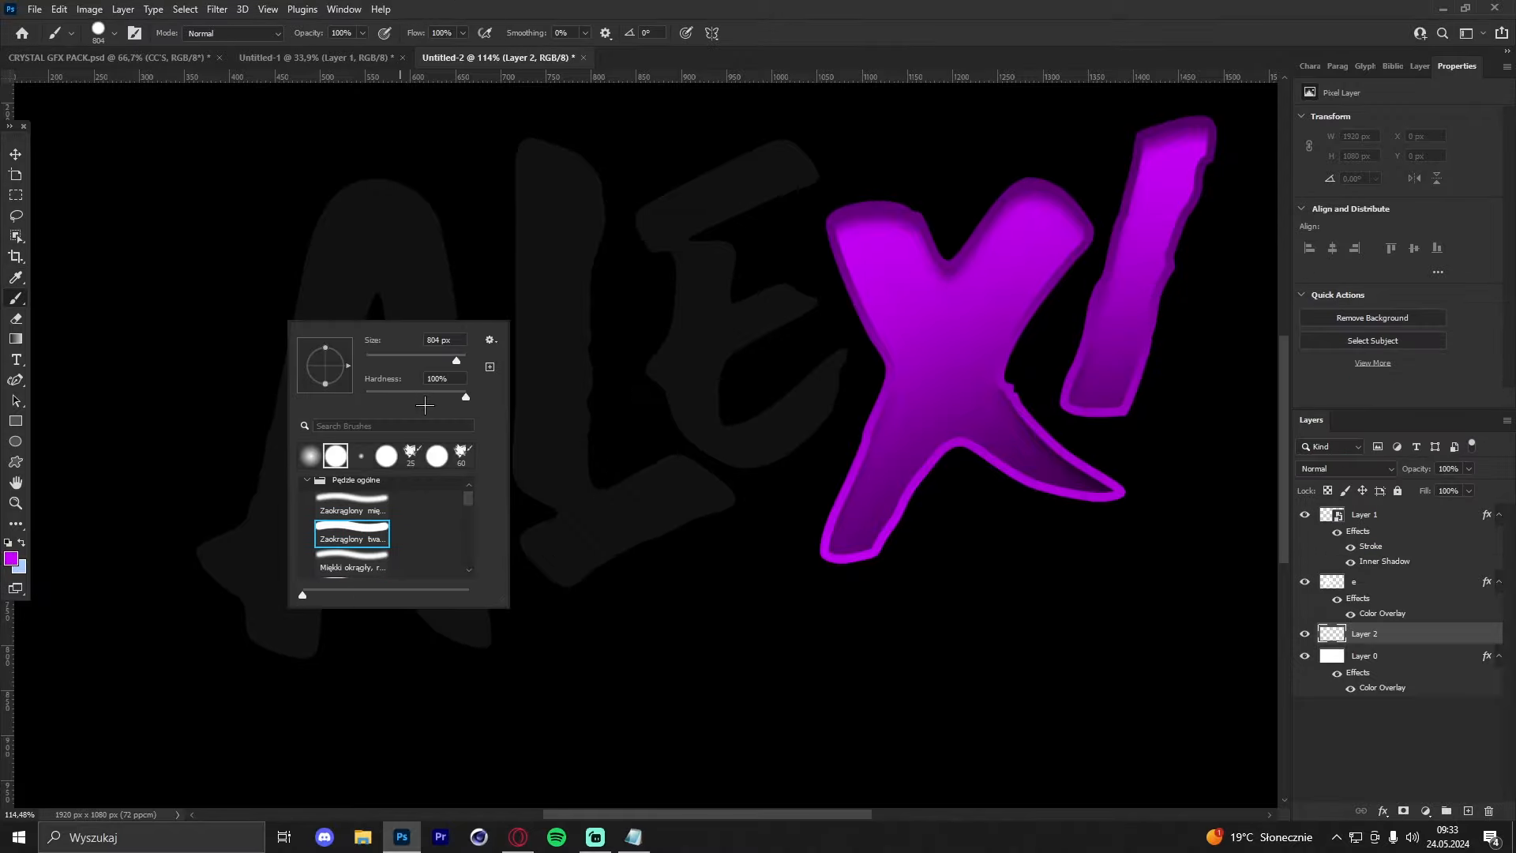
left_click_drag(668, 450, 442, 455)
left_click(16, 503)
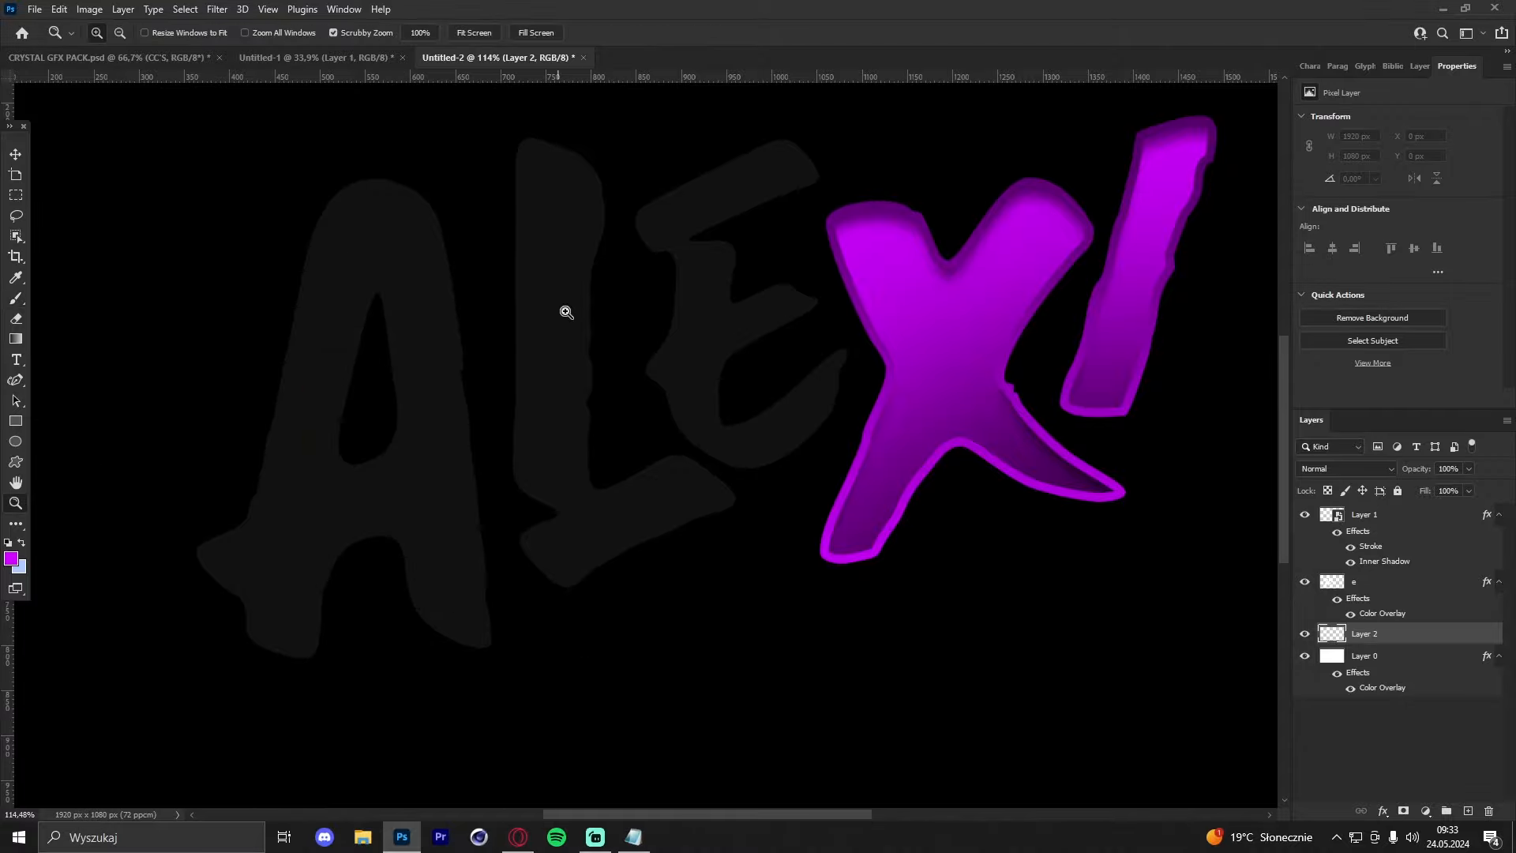
left_click_drag(565, 311, 514, 330)
left_click_drag(454, 415, 465, 425)
left_click(15, 297)
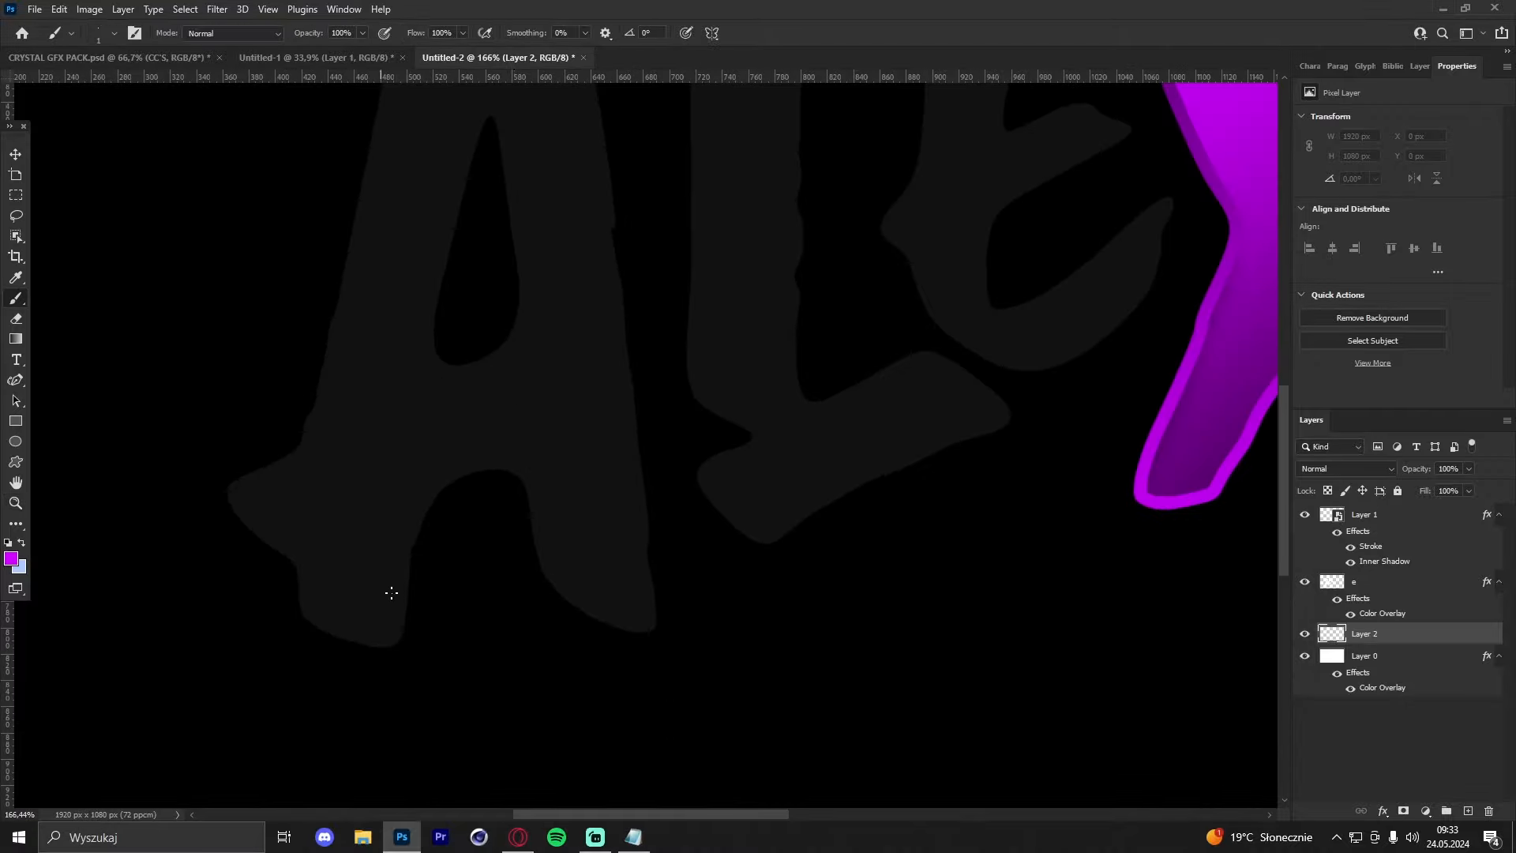
key("bracketright")
Step: Paint an uneven bright purple outline behind the letter A, including around its inner opening
mouse_move(412, 604)
left_mouse_down()
mouse_move(354, 625)
mouse_move(310, 545)
mouse_move(247, 492)
mouse_move(298, 468)
mouse_move(315, 400)
mouse_move(341, 559)
mouse_move(329, 614)
mouse_move(432, 181)
mouse_move(523, 173)
mouse_move(567, 226)
mouse_move(610, 592)
left_mouse_up()
scroll(328, 473, "up", 3)
scroll(610, 591, "down", 2)
scroll(610, 592, "down", 3)
mouse_move(609, 362)
left_mouse_down()
mouse_move(638, 557)
mouse_move(593, 551)
mouse_move(543, 450)
mouse_move(473, 411)
mouse_move(419, 482)
mouse_move(394, 561)
mouse_move(375, 517)
mouse_move(420, 502)
mouse_move(469, 302)
mouse_move(497, 272)
mouse_move(530, 304)
mouse_move(521, 484)
mouse_move(471, 565)
left_mouse_up()
scroll(372, 514, "up", 4)
Step: Paint a matching bright purple outline behind the letter L, starting around its foot
left_click(16, 502)
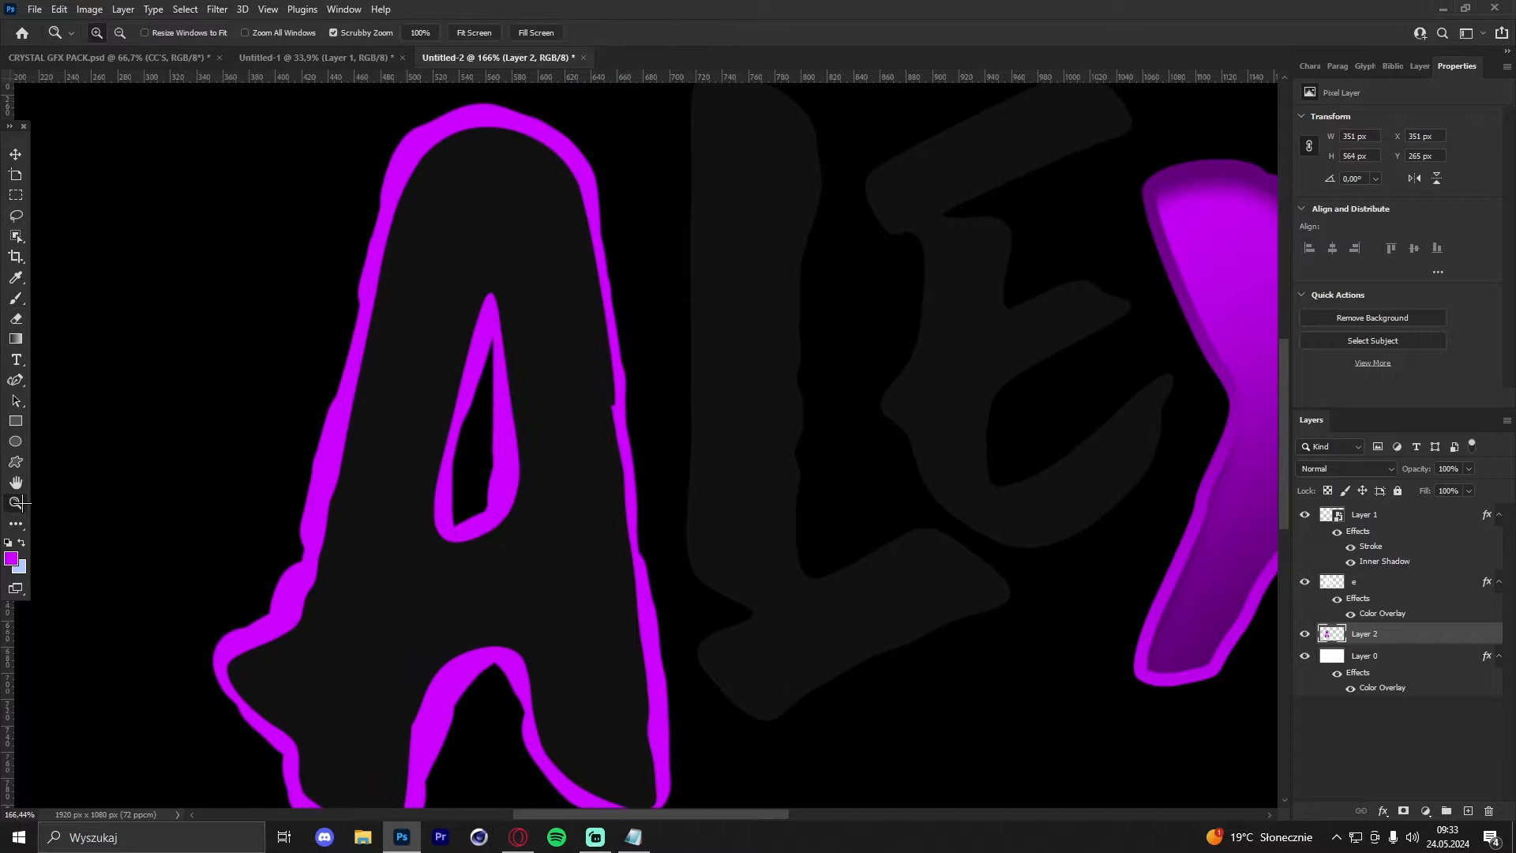
left_click_drag(500, 305, 466, 311)
left_click_drag(582, 314, 646, 309)
scroll(373, 327, "up", 1)
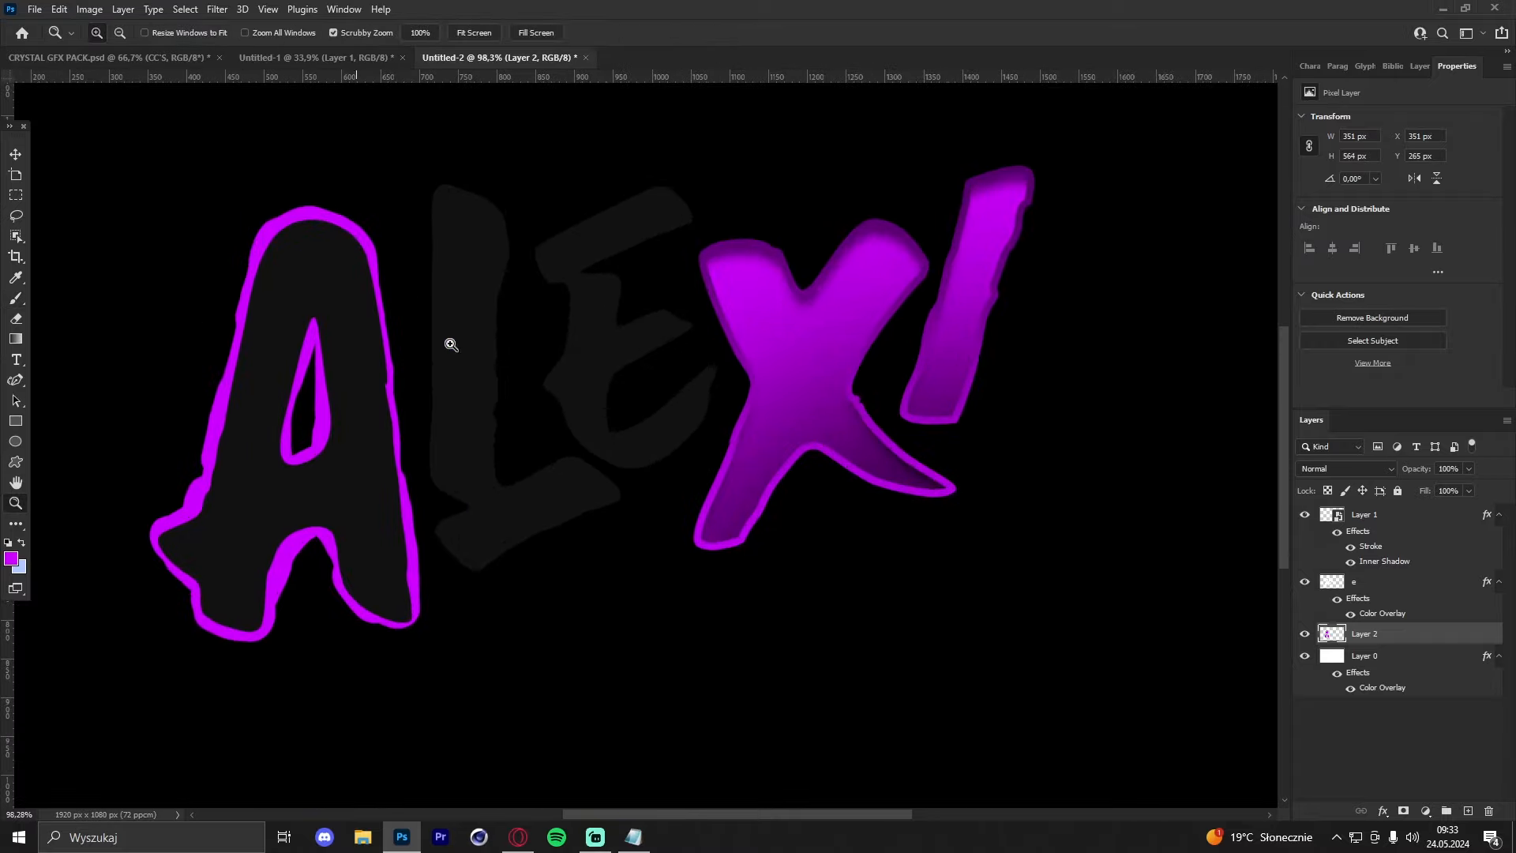
left_click_drag(541, 349, 557, 352)
left_click(15, 298)
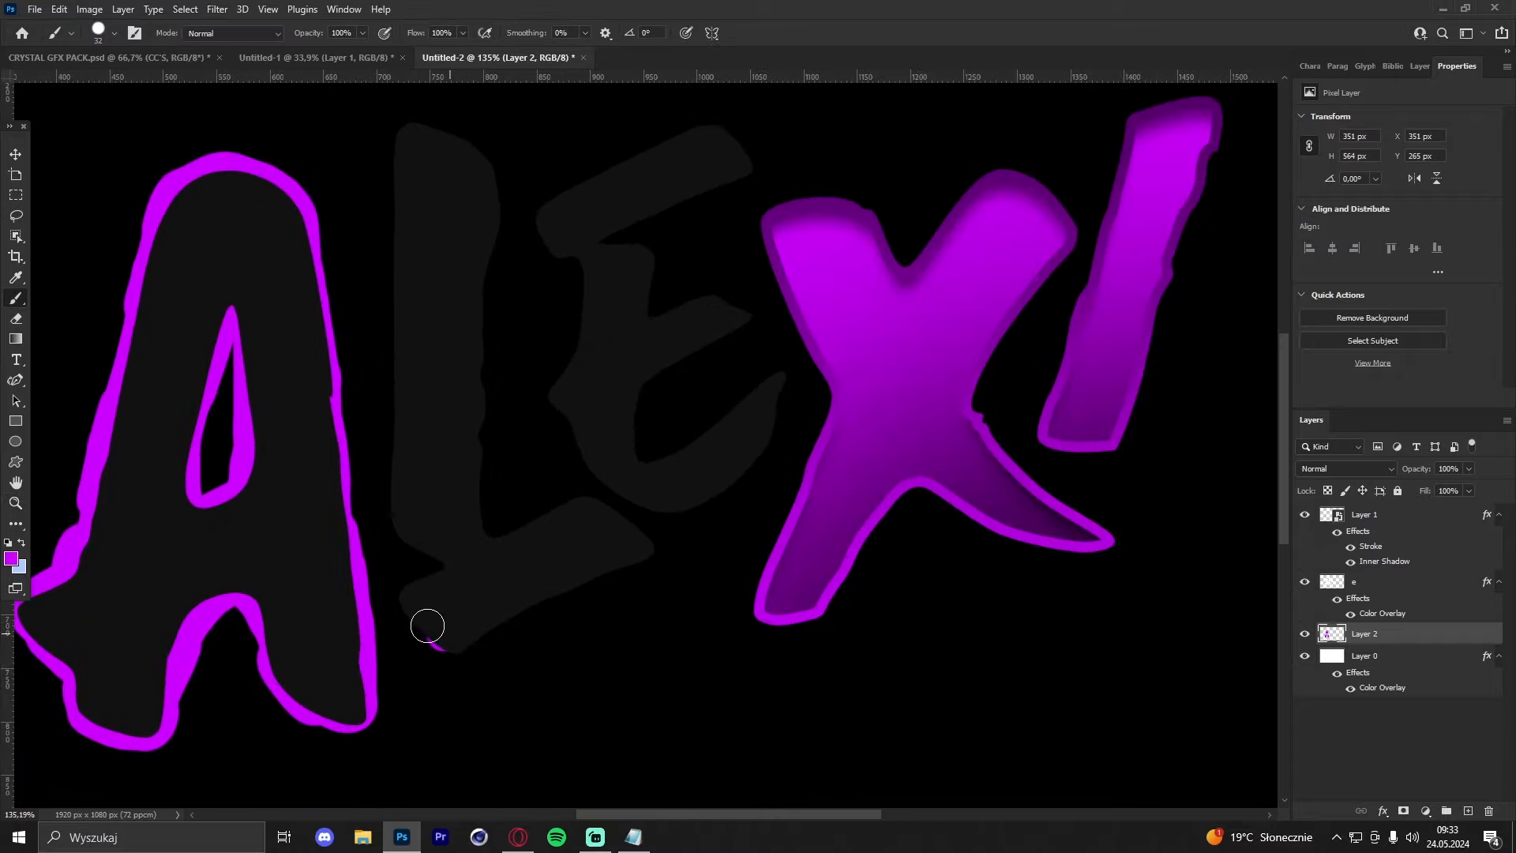
mouse_move(427, 627)
left_mouse_down()
mouse_move(501, 619)
mouse_move(644, 555)
mouse_move(582, 506)
mouse_move(489, 528)
left_mouse_up()
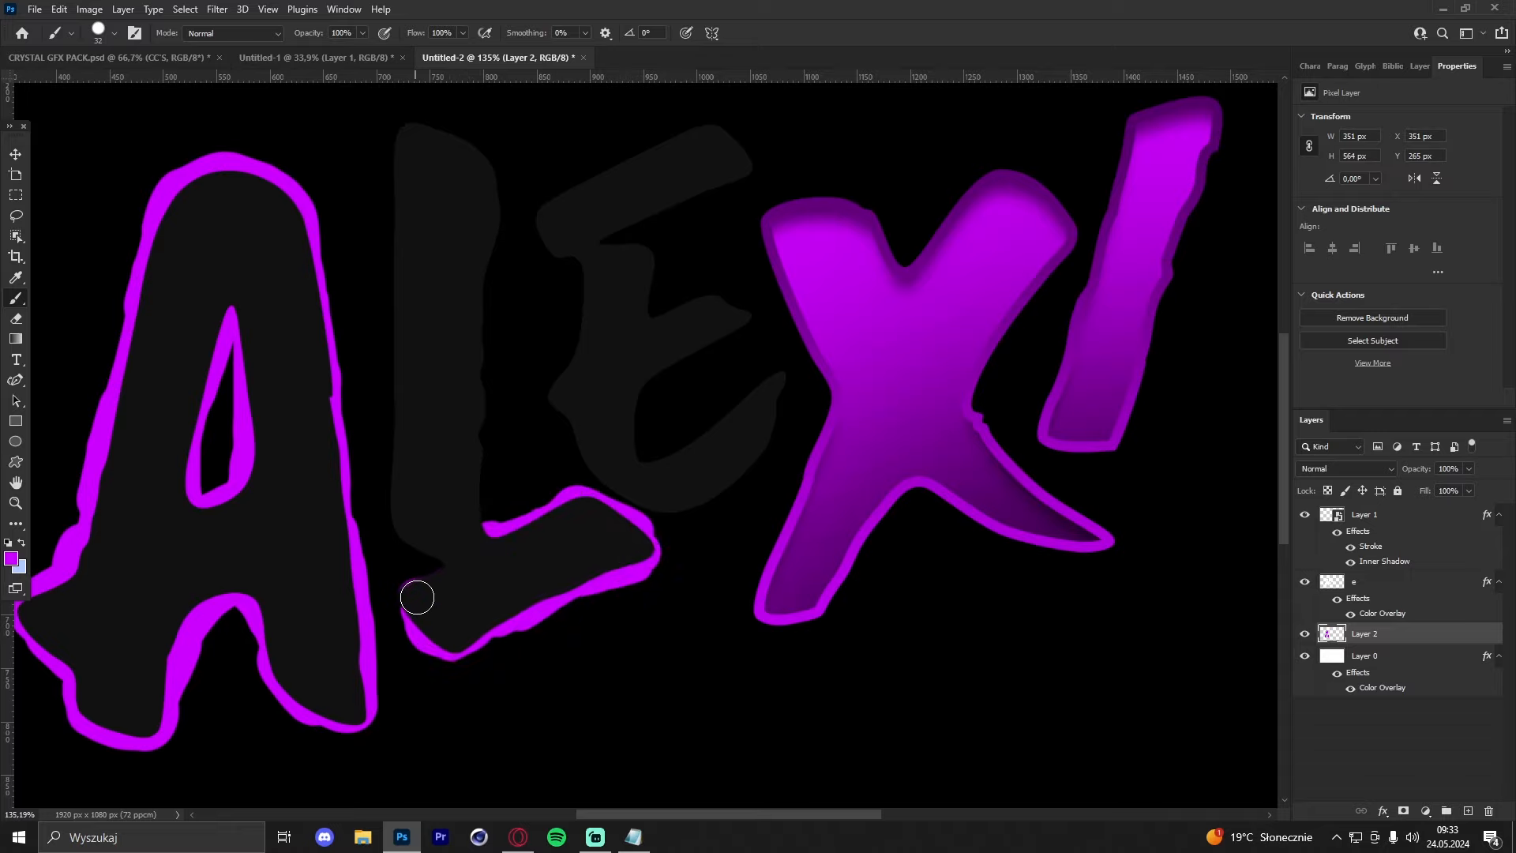